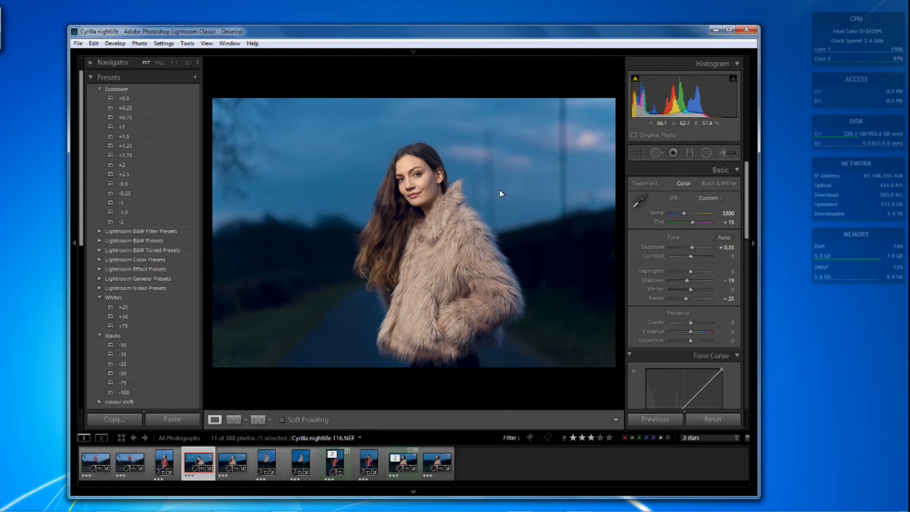
Compare the edited portrait with its unedited version and review the Basic, Tone Curve and HSL adjustments.
key(backslash)
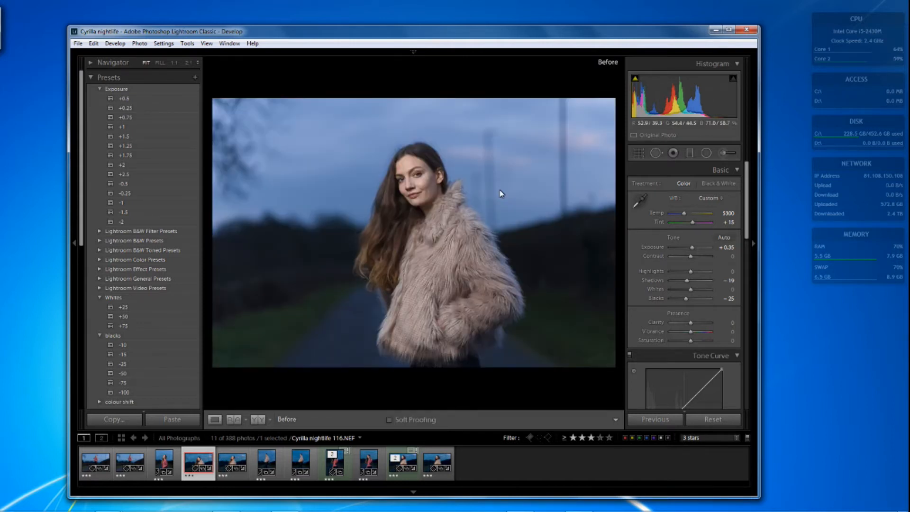
key(backslash)
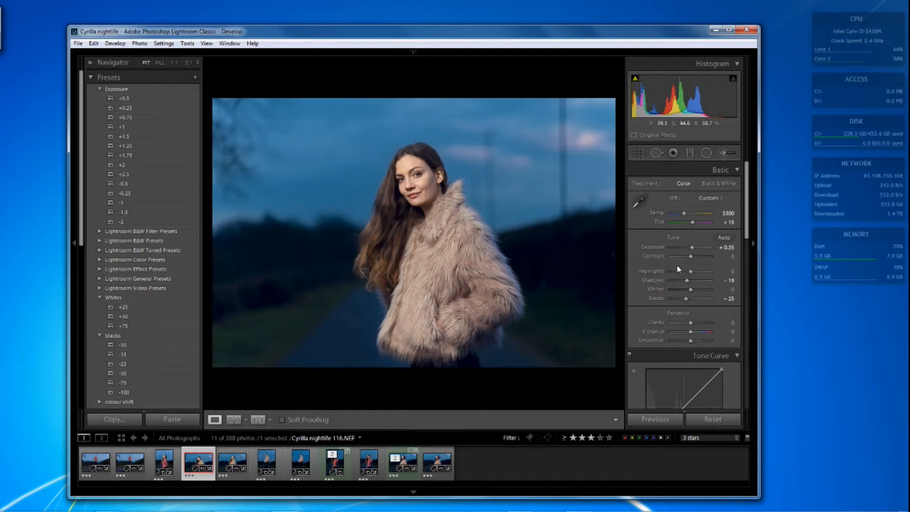
scroll(678, 273, down, 3)
scroll(678, 273, down, 10)
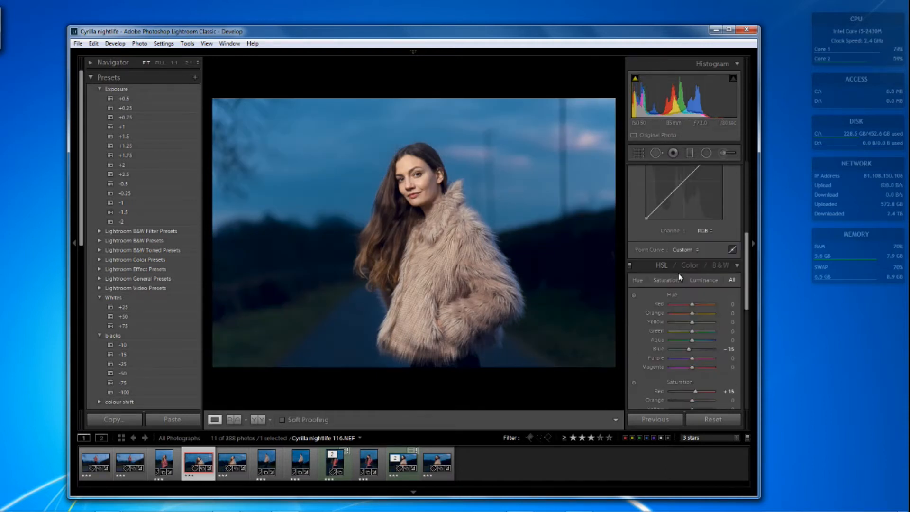
scroll(678, 273, up, 12)
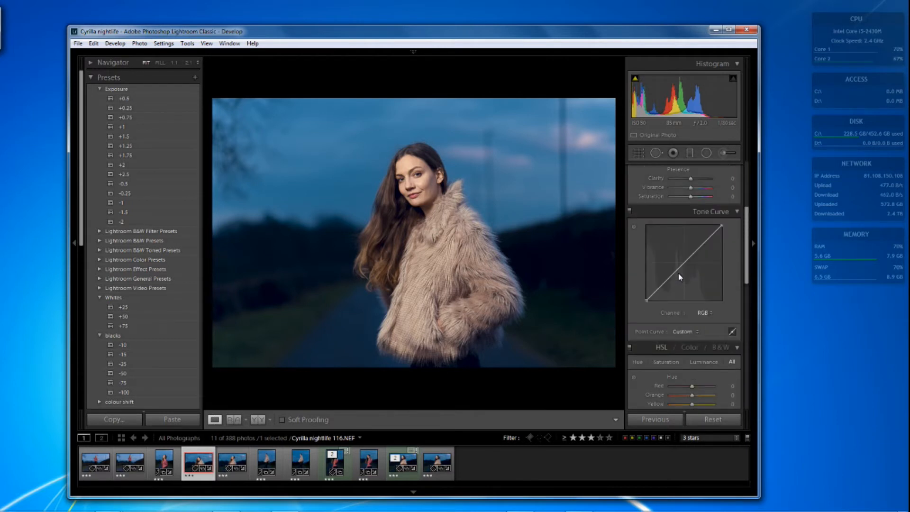
key(backslash)
key(backslash)
key(backslash)
key(backslash)
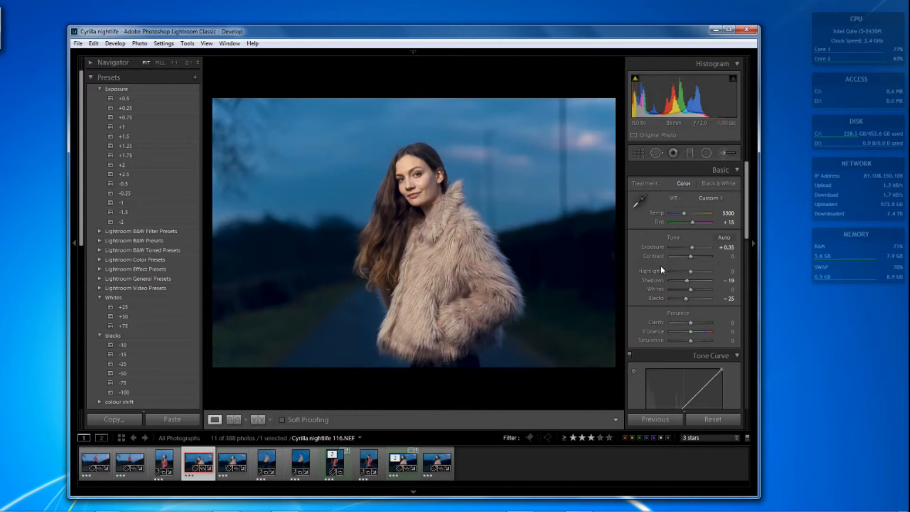
key(backslash)
key(backslash)
Send the selected portrait to Adobe Photoshop for editing.
right_click(421, 174)
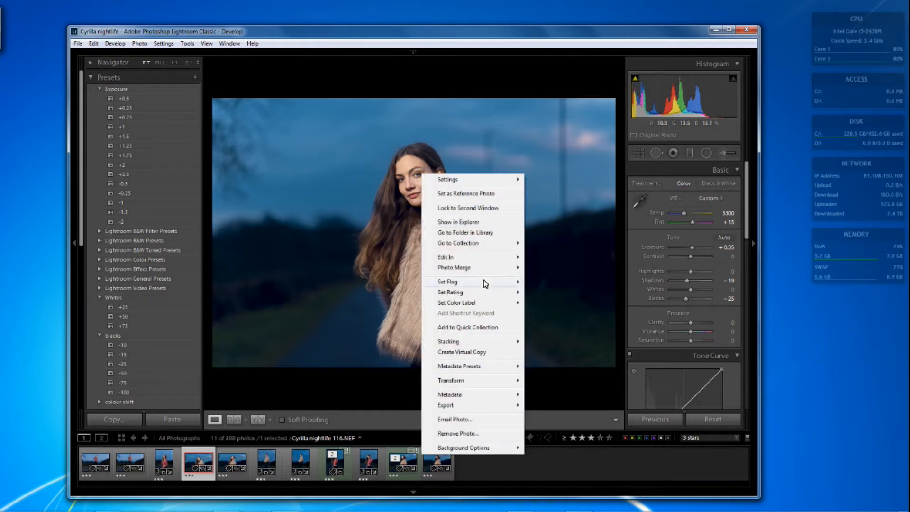
mouse_move(471, 256)
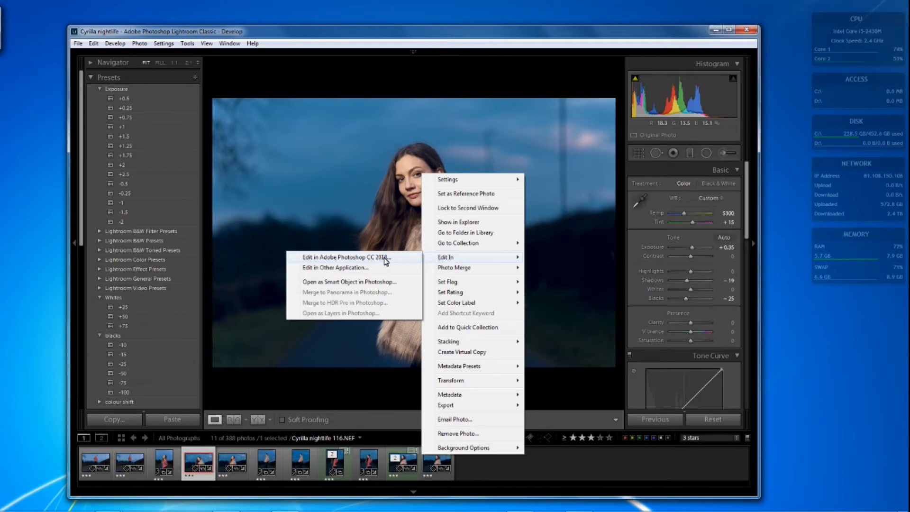
click(385, 259)
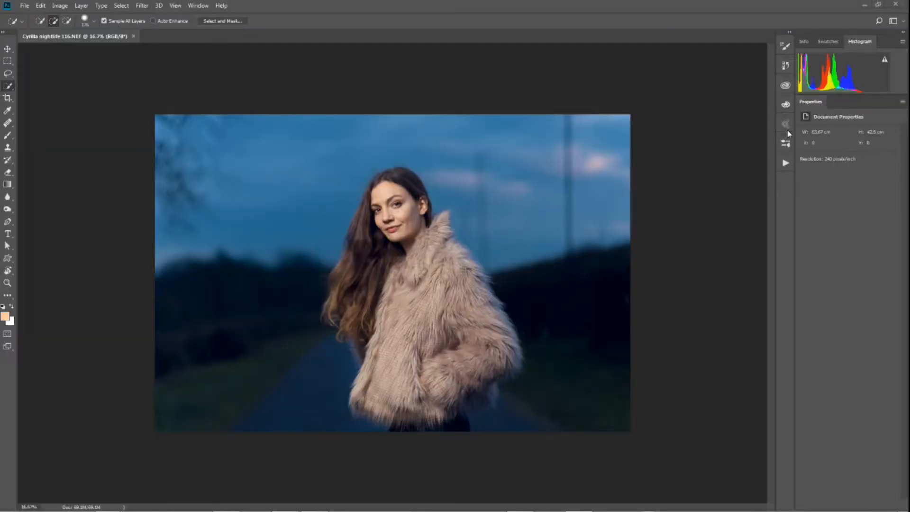
Show the Layers panel and dock it beneath the Properties panel.
click(176, 5)
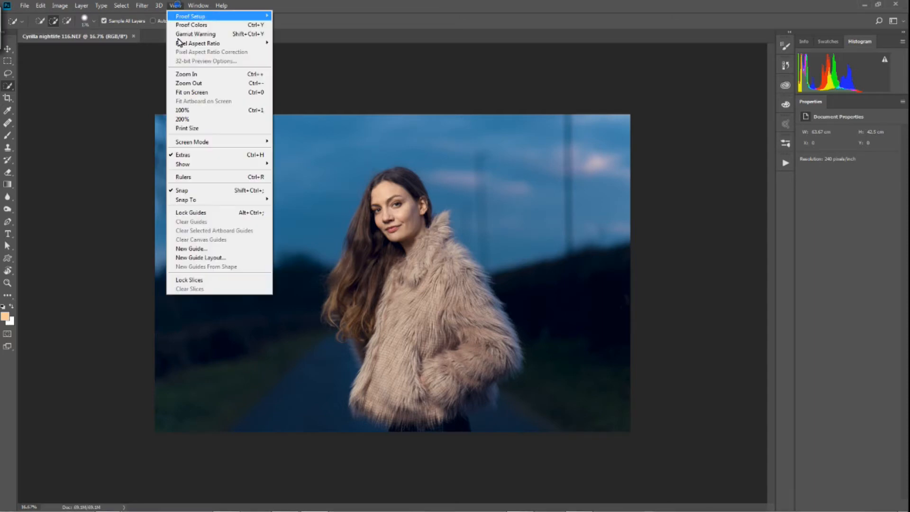
mouse_move(196, 6)
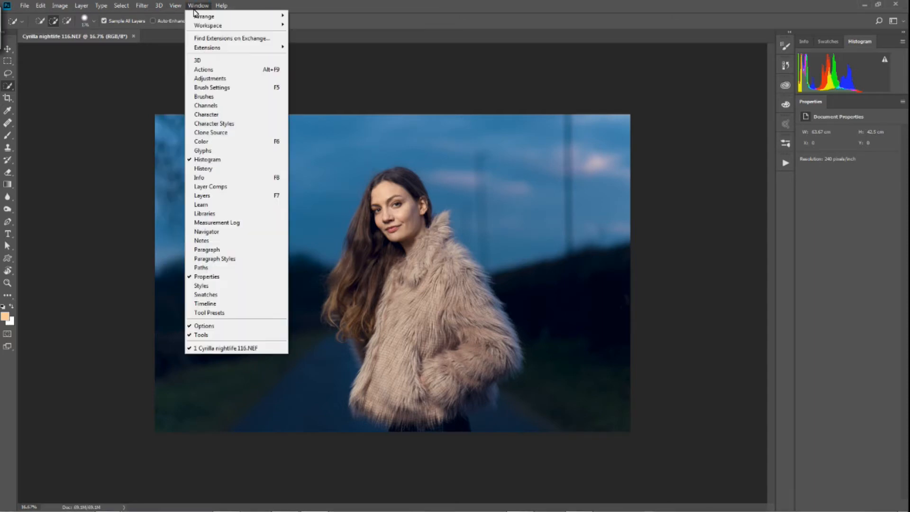
click(222, 195)
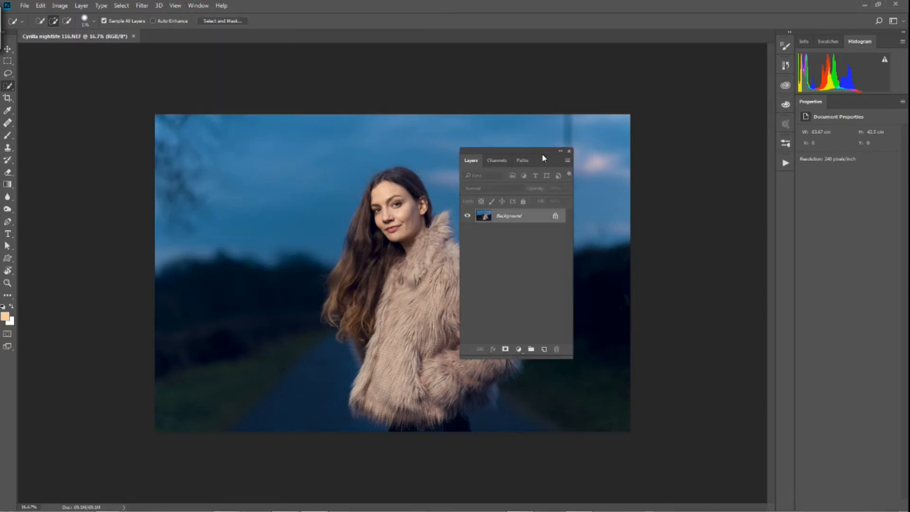
drag(541, 152, 549, 153)
drag(609, 159, 859, 509)
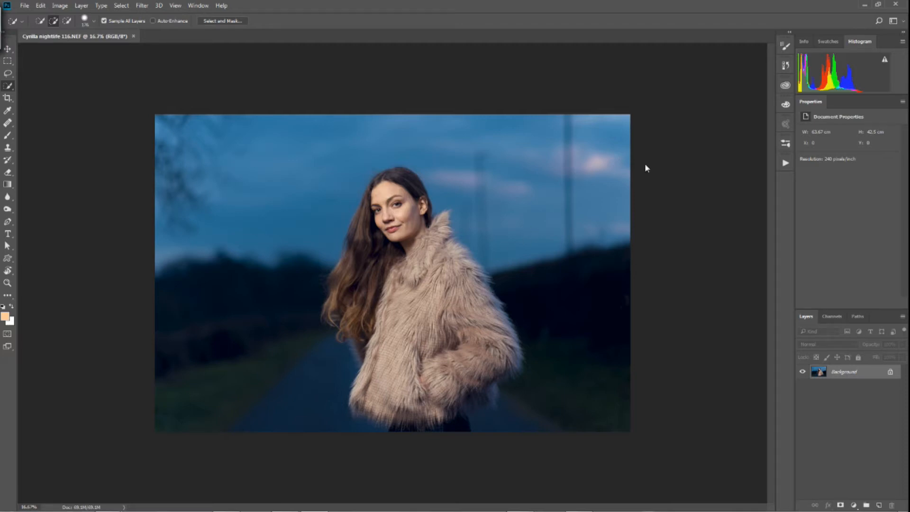
Save the document, then switch to Lightroom and check the saved PSD copy next to the original NEF.
key(ctrl+s)
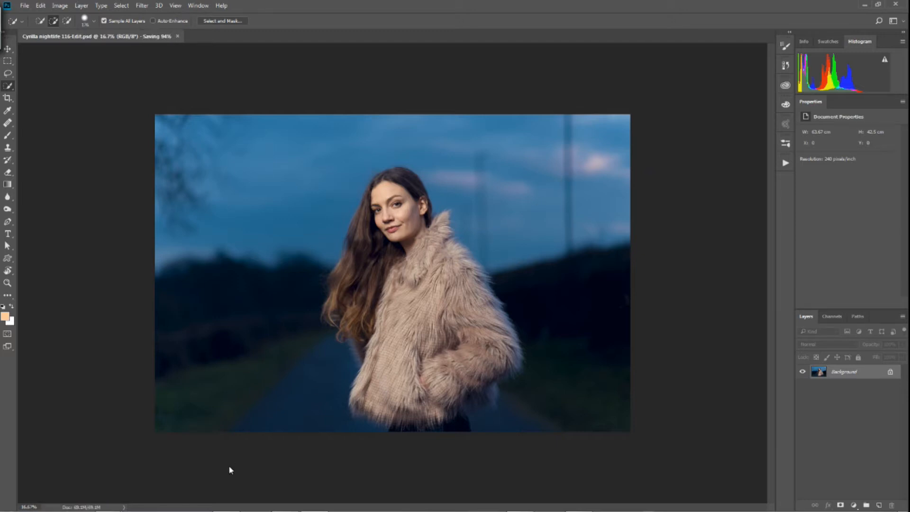
click(278, 506)
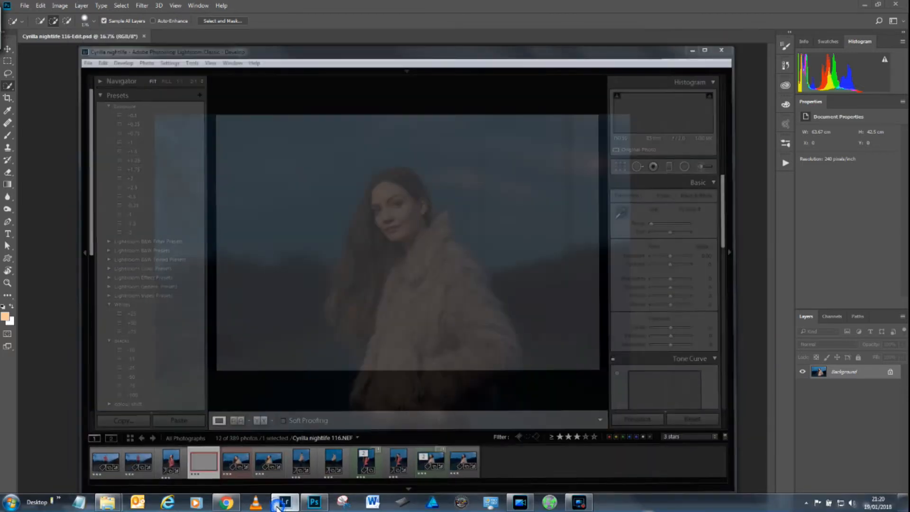
click(284, 503)
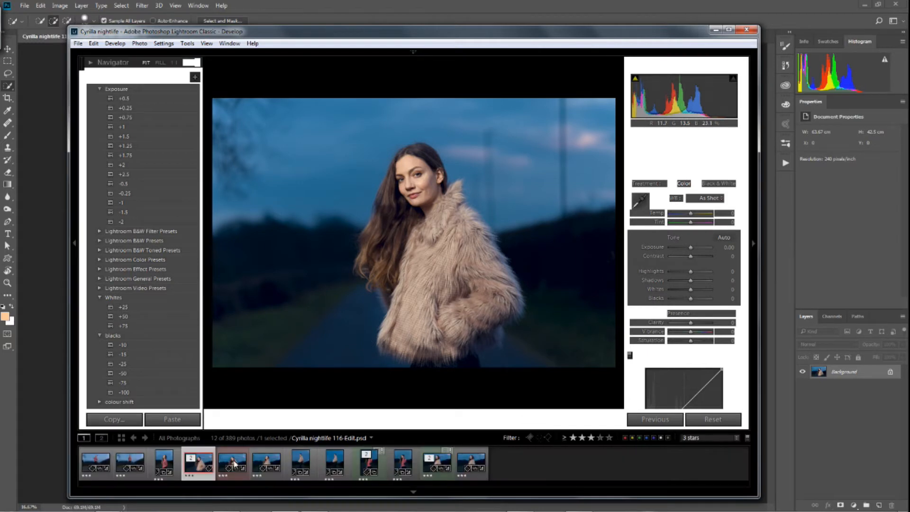
click(233, 460)
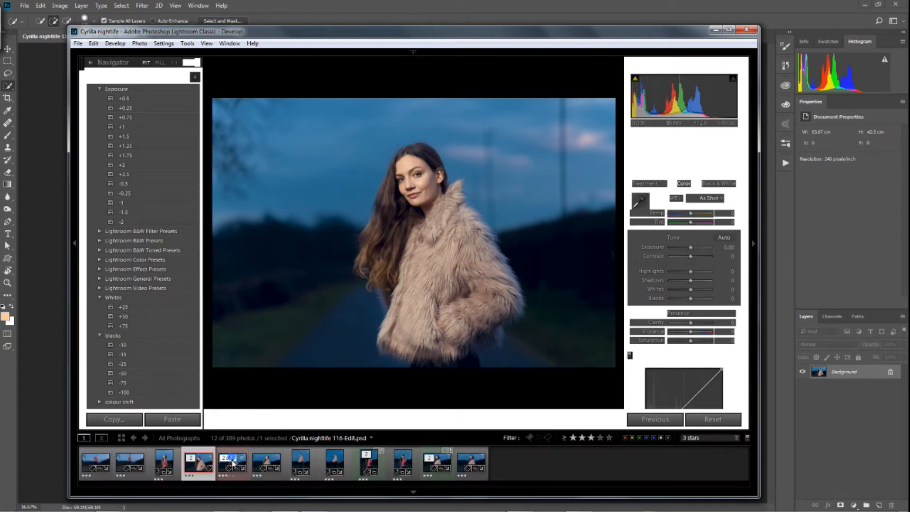
click(192, 468)
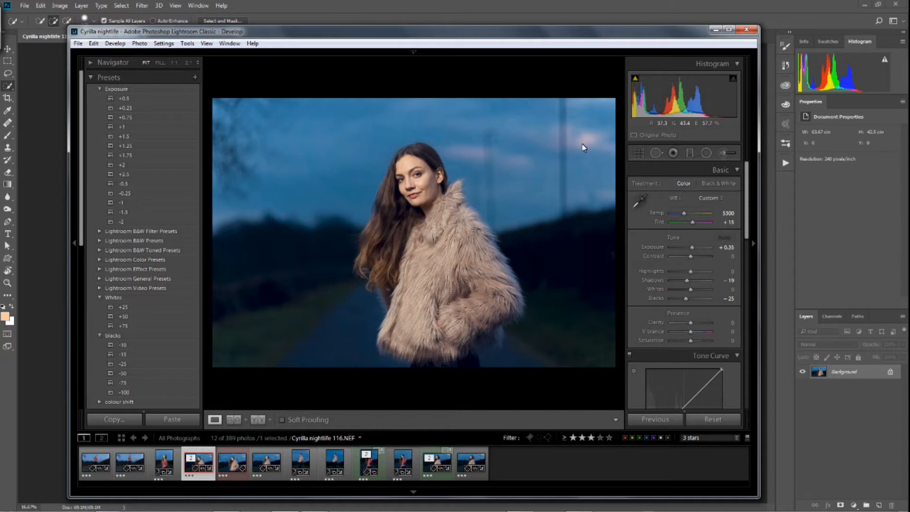
Close Lightroom and skip the catalog backup this time.
click(743, 33)
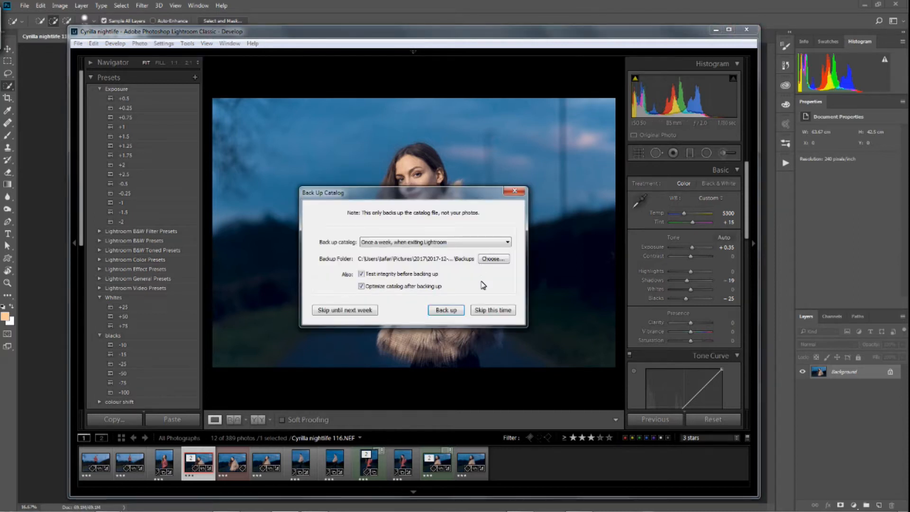
click(493, 313)
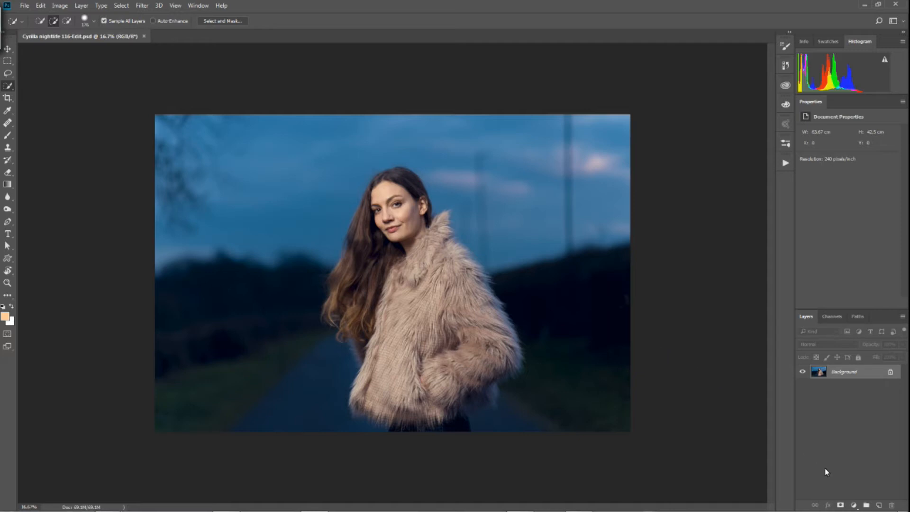
Add an empty layer above the Background and choose the Spot Healing Brush for retouching on it.
click(879, 505)
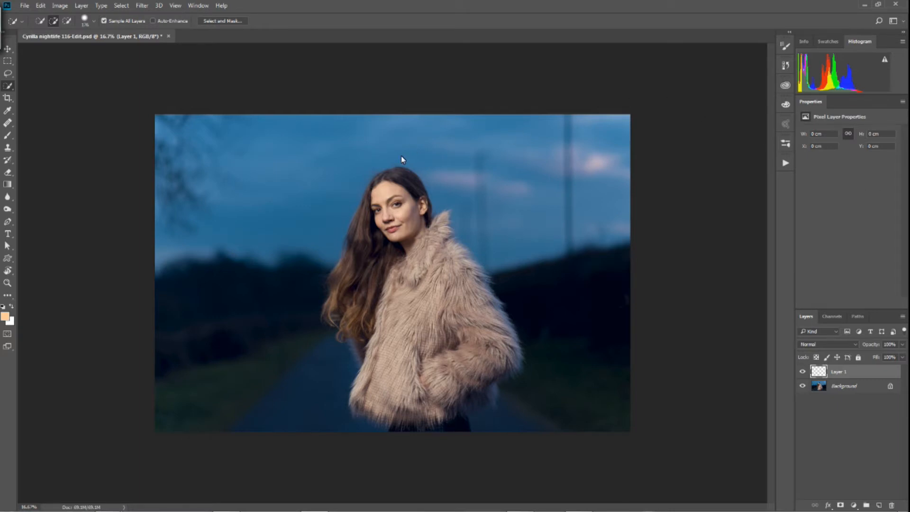
click(8, 122)
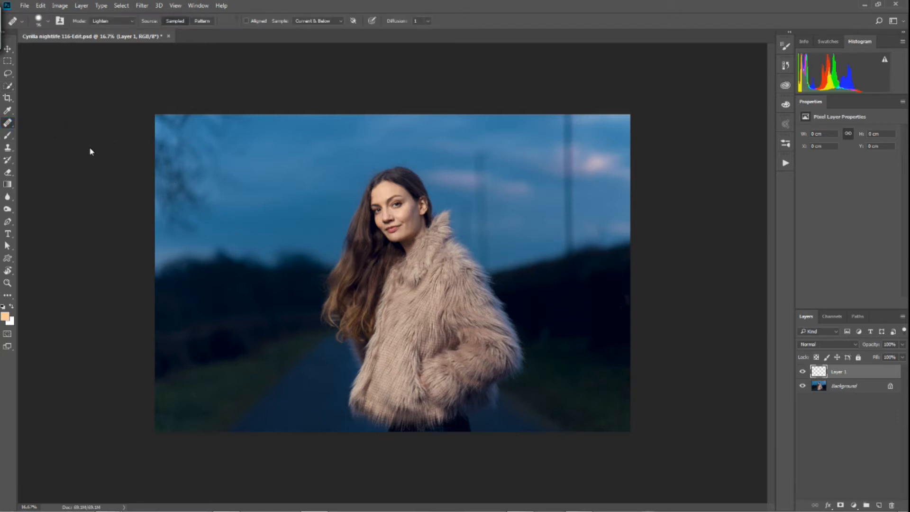
right_click(8, 126)
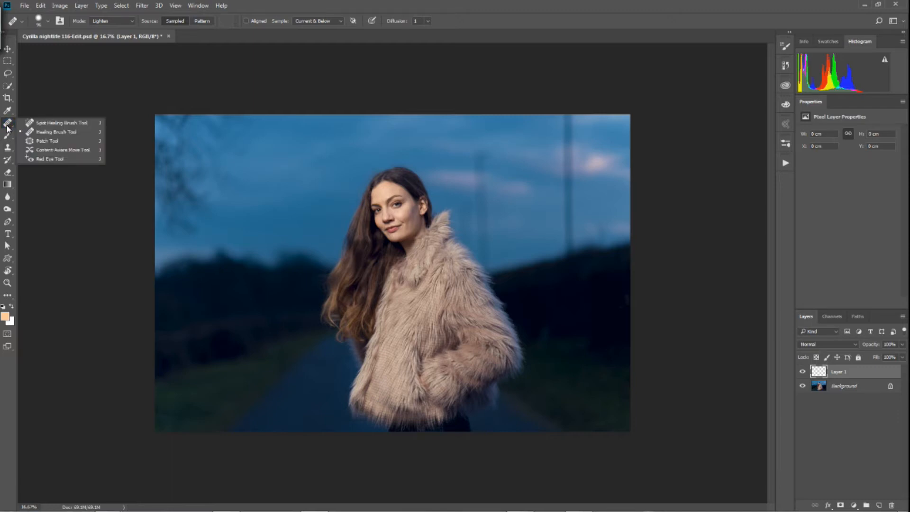
click(44, 125)
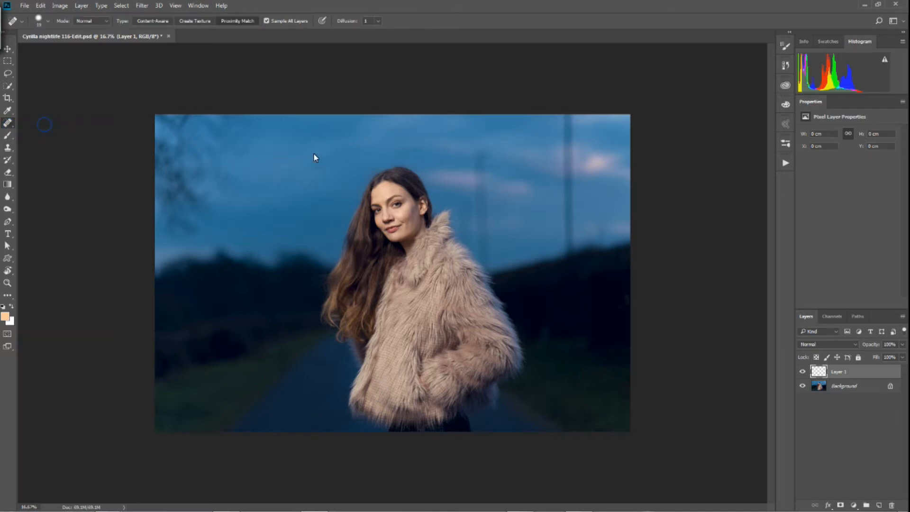
Reduce the healing brush to about 23 px and remove the blemishes on the cheek, chin, jaw and forehead.
scroll(377, 200, up, 5)
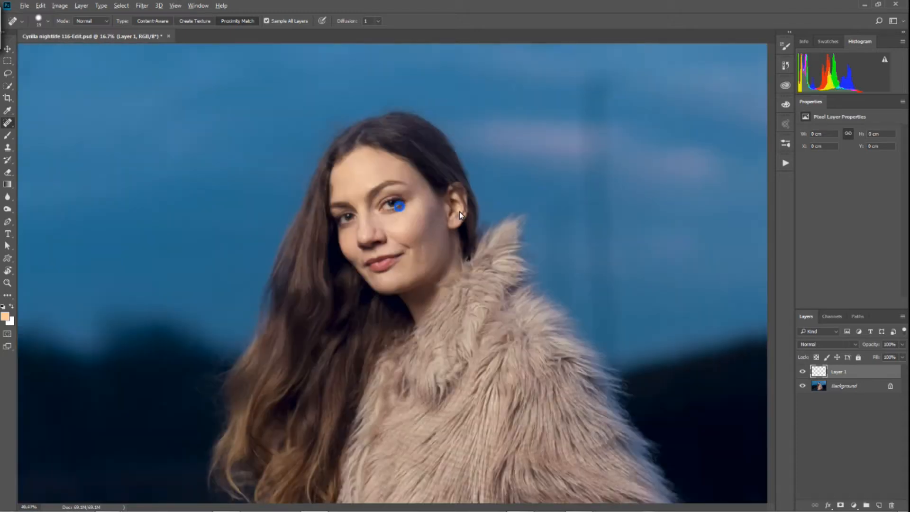
alt+right_click(420, 226)
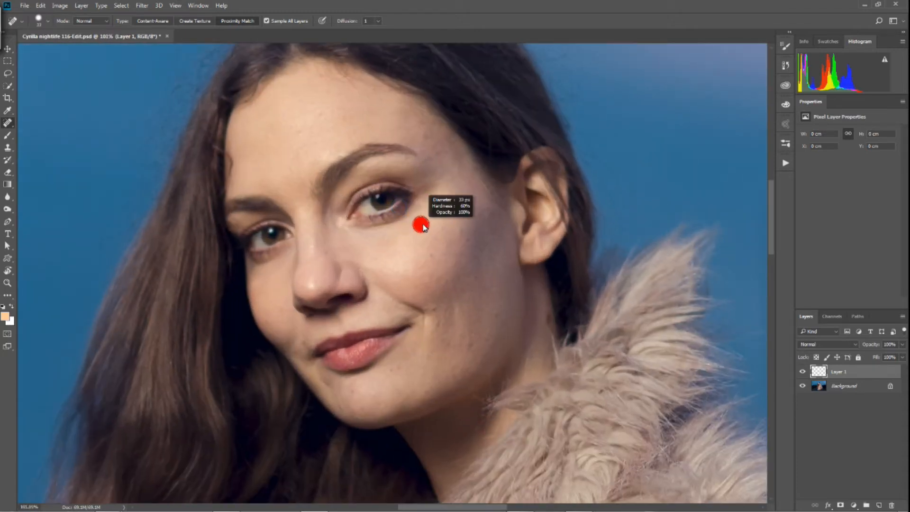
alt+right_click(420, 227)
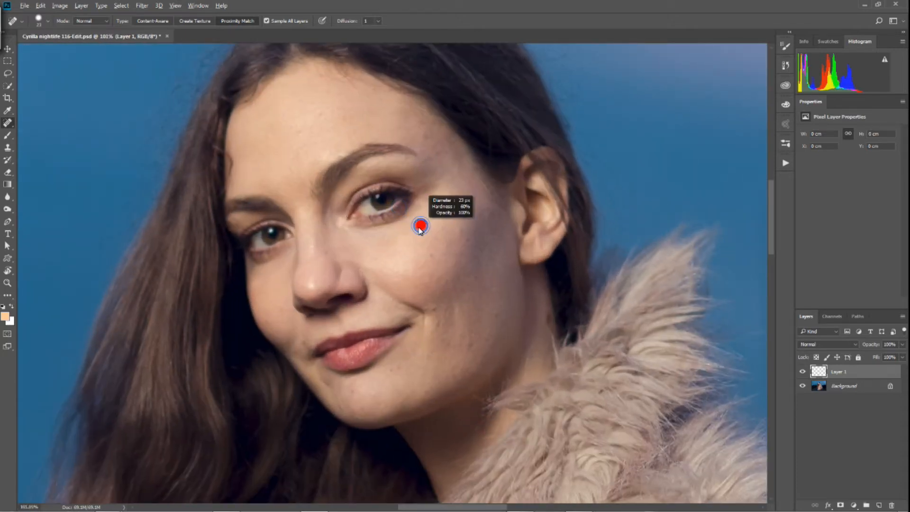
click(432, 255)
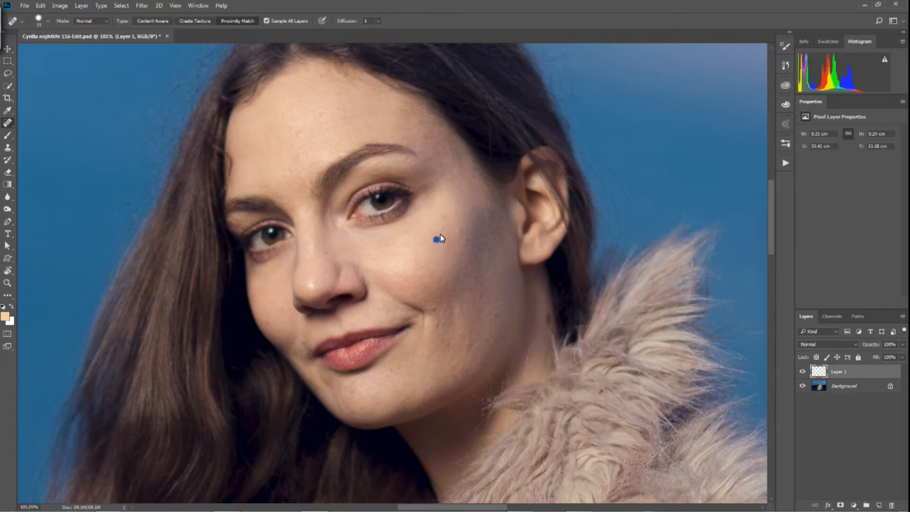
drag(447, 216, 445, 224)
click(495, 315)
click(396, 373)
click(353, 392)
click(289, 346)
click(269, 323)
click(291, 169)
click(439, 326)
click(437, 323)
Retouch the cheek beside the mouth with the Healing Brush, sampling nearby skin and redoing the first attempt.
right_click(9, 125)
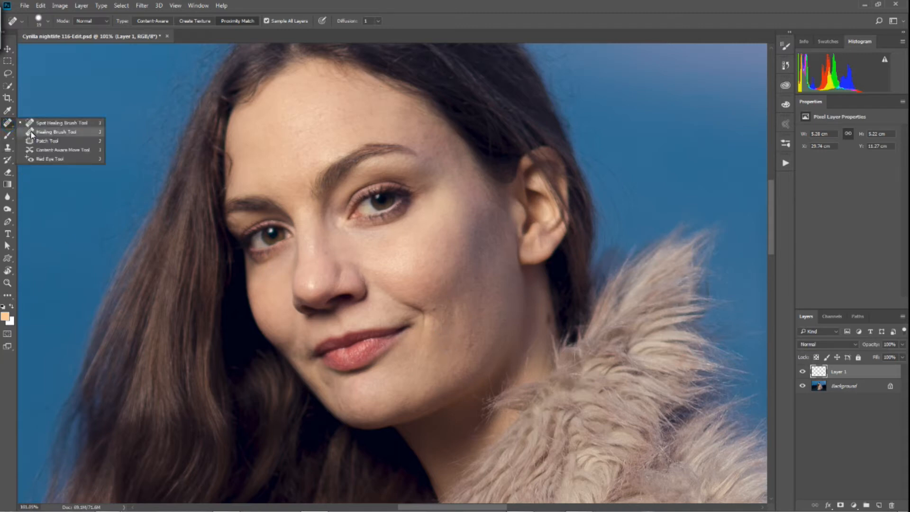
click(34, 133)
alt+click(443, 322)
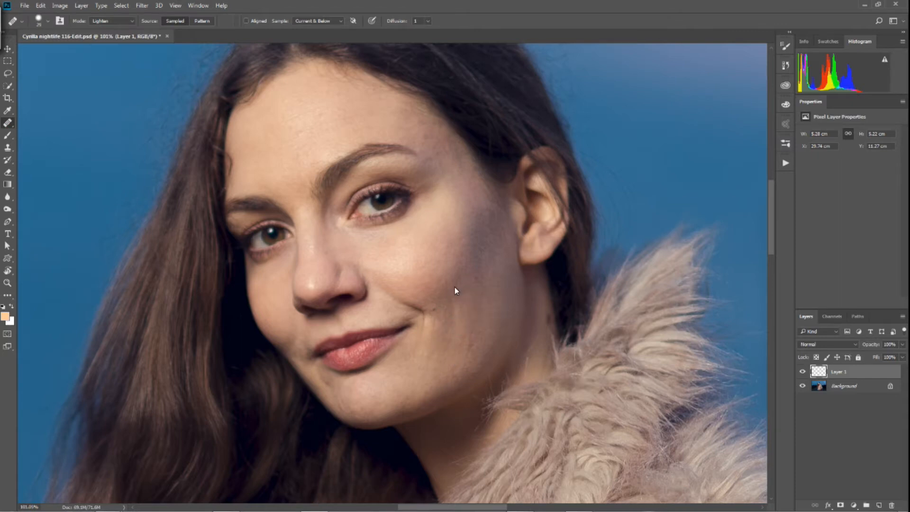
click(437, 332)
key(ctrl+z)
key(ctrl+z)
alt+right_click(439, 311)
click(439, 309)
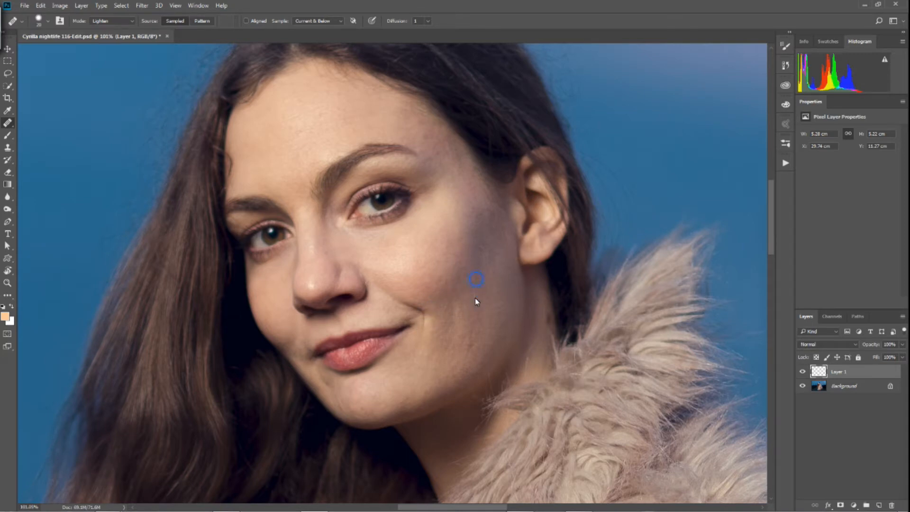
Switch back to the Spot Healing Brush and remove the marks on the temple beside the eyebrow and on the upper cheek.
scroll(450, 290, down, 5)
scroll(376, 301, up, 1)
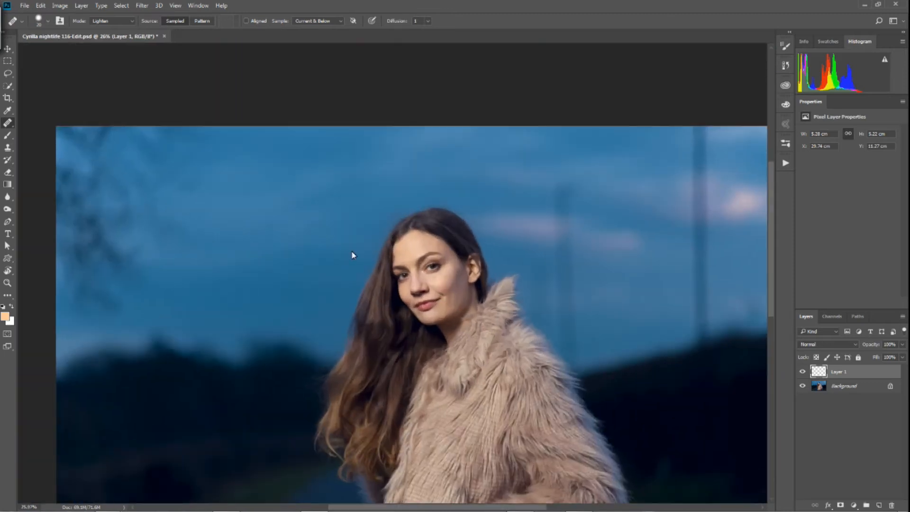
right_click(8, 123)
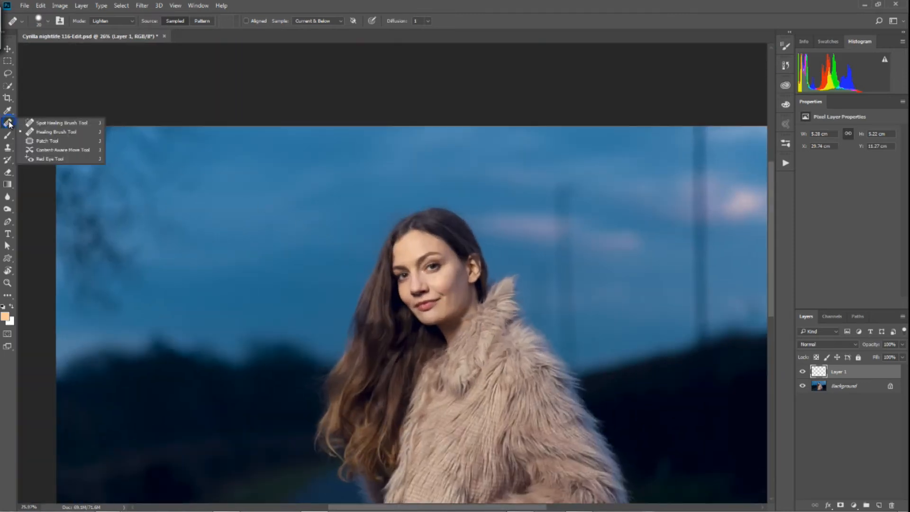
click(28, 123)
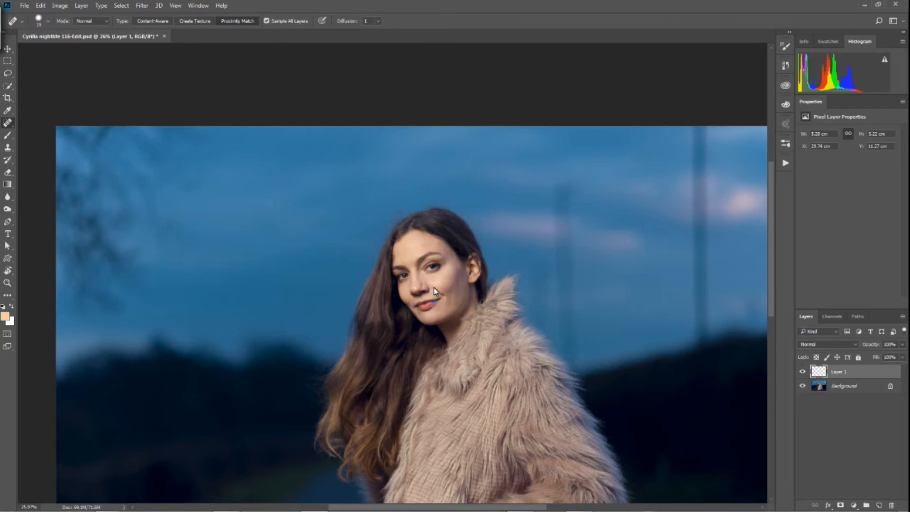
scroll(434, 298, down, 2)
scroll(430, 203, up, 7)
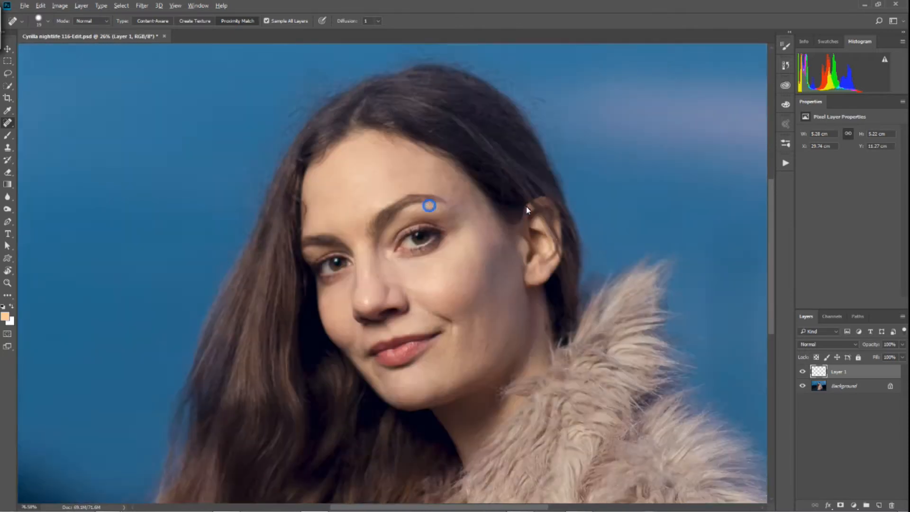
drag(472, 177, 470, 178)
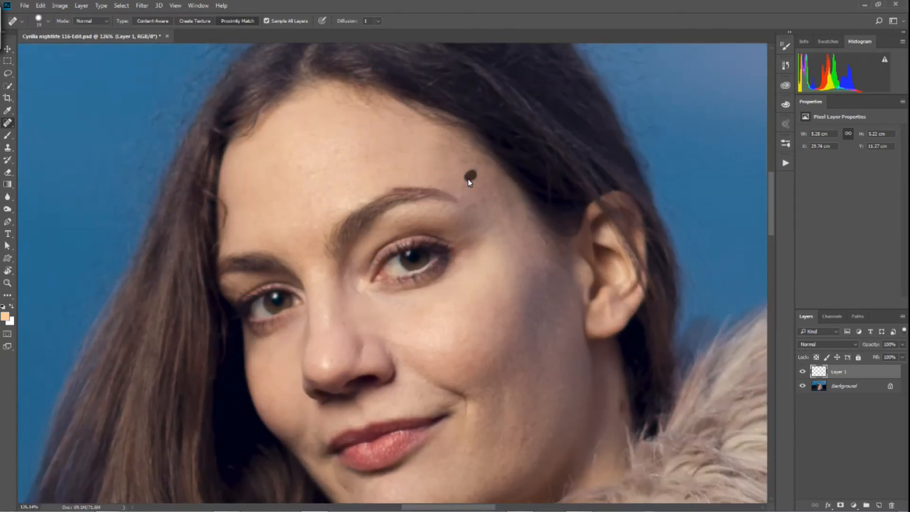
click(463, 161)
click(468, 209)
click(530, 255)
Spot-heal the small marks on the side of the nose and the shaded cheek.
drag(426, 259, 380, 194)
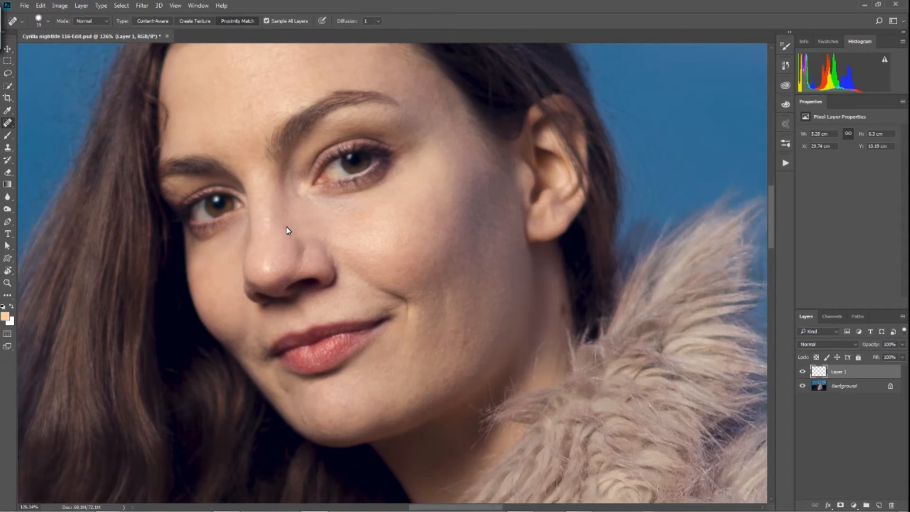
click(287, 230)
click(441, 227)
key(ctrl+0)
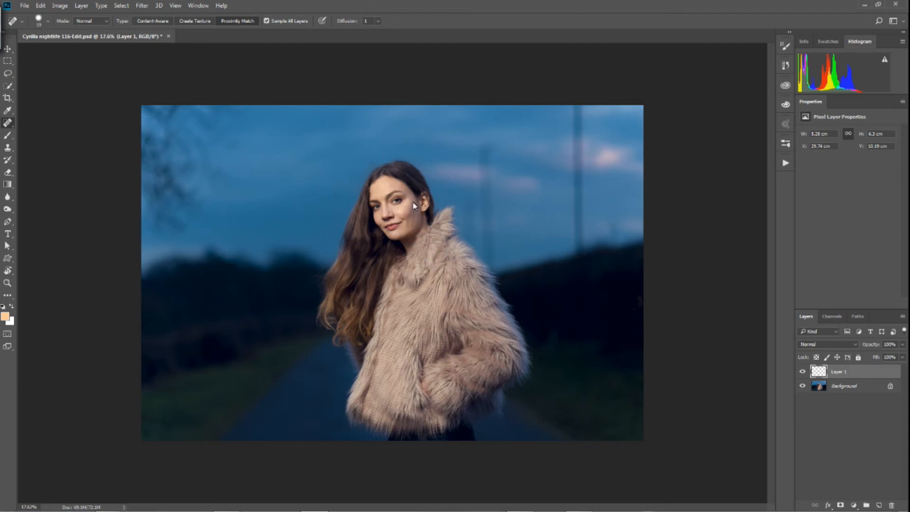
Choose the Healing Brush and change its blending mode to Normal.
scroll(405, 213, up, 5)
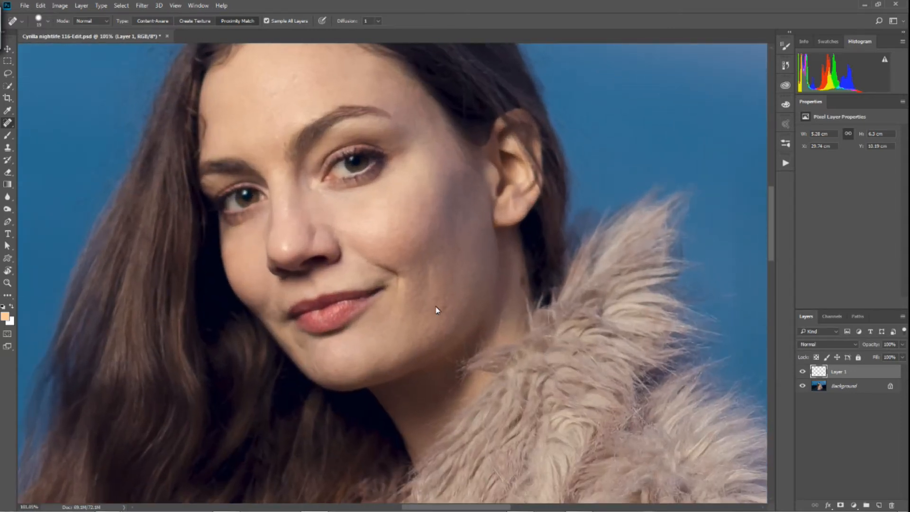
drag(7, 124, 48, 134)
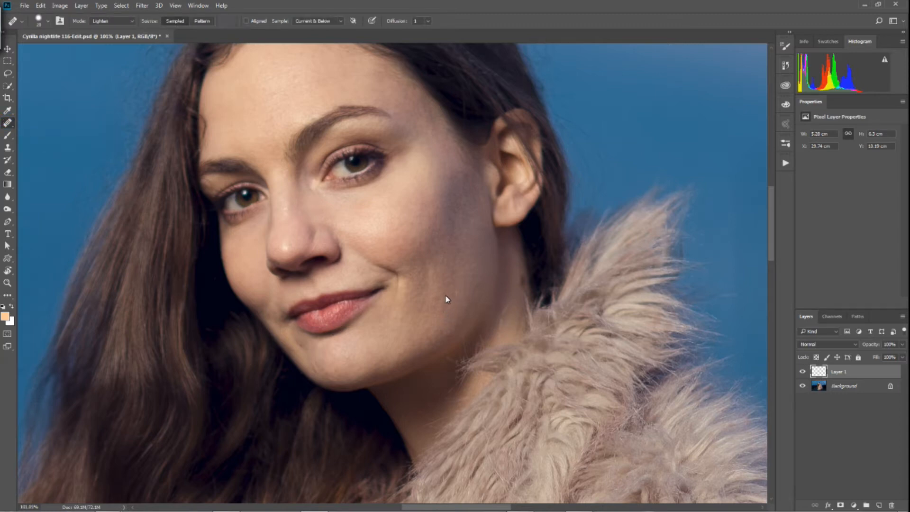
click(123, 21)
click(122, 30)
Reduce the healing brush size and retouch the small marks on the chin below the lower lip, using nearby skin as the source.
click(368, 334)
drag(393, 327, 447, 275)
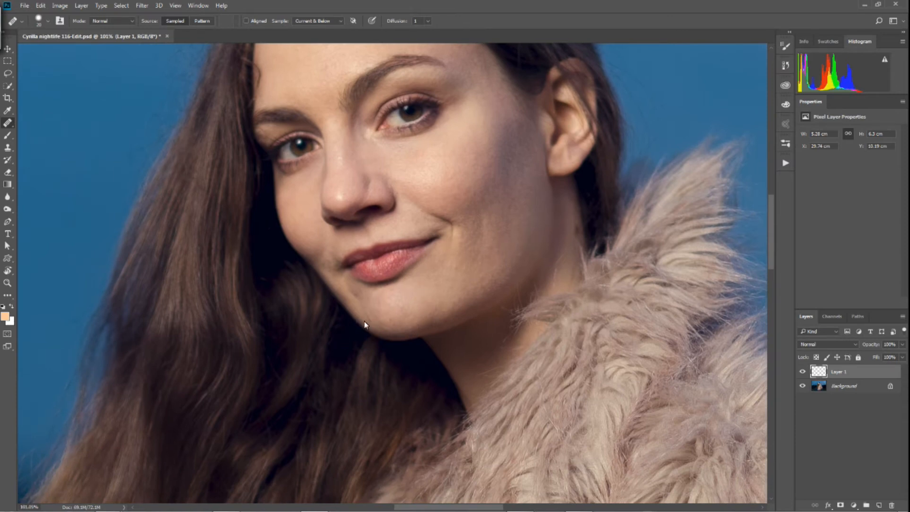
scroll(374, 321, up, 5)
alt+right_click(386, 296)
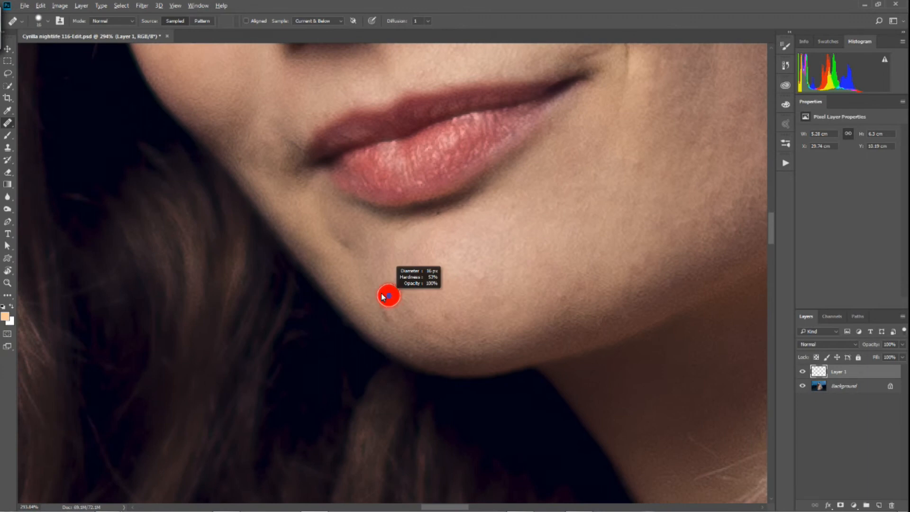
click(401, 331)
click(383, 313)
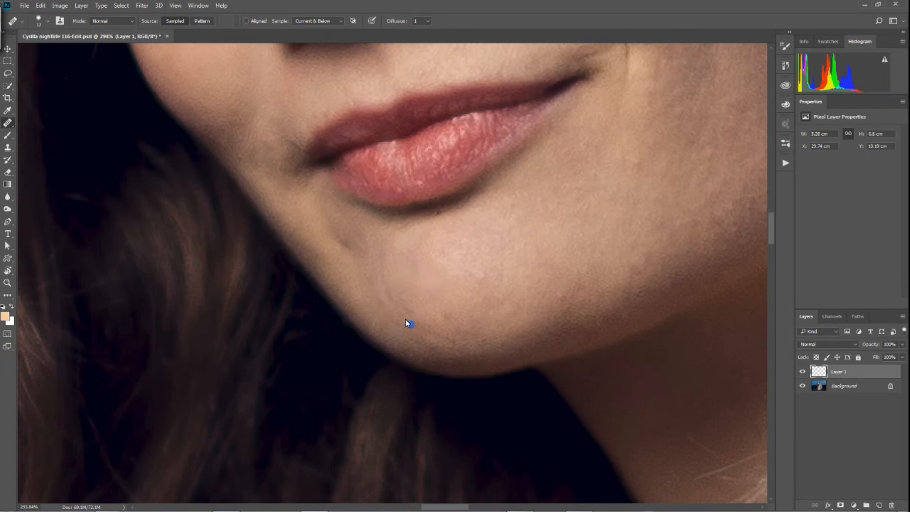
click(424, 261)
click(391, 323)
click(434, 338)
click(420, 287)
scroll(401, 300, down, 5)
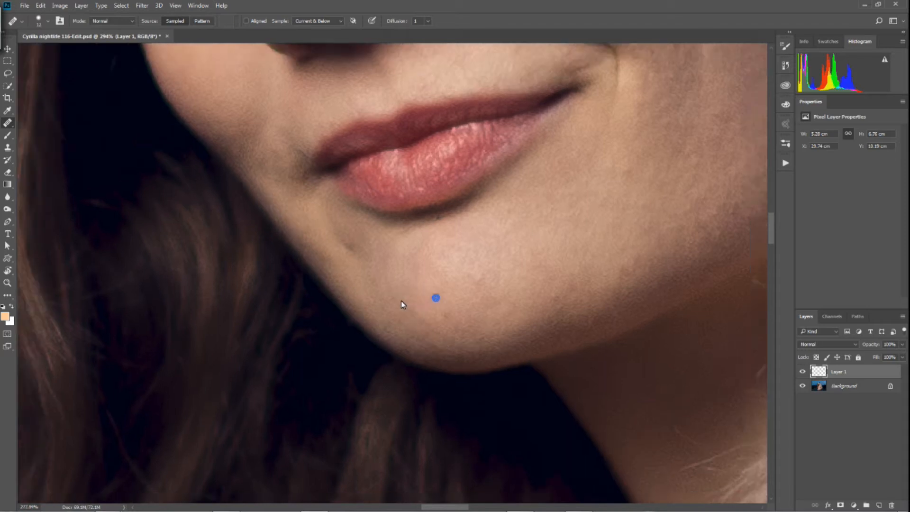
scroll(378, 316, down, 1)
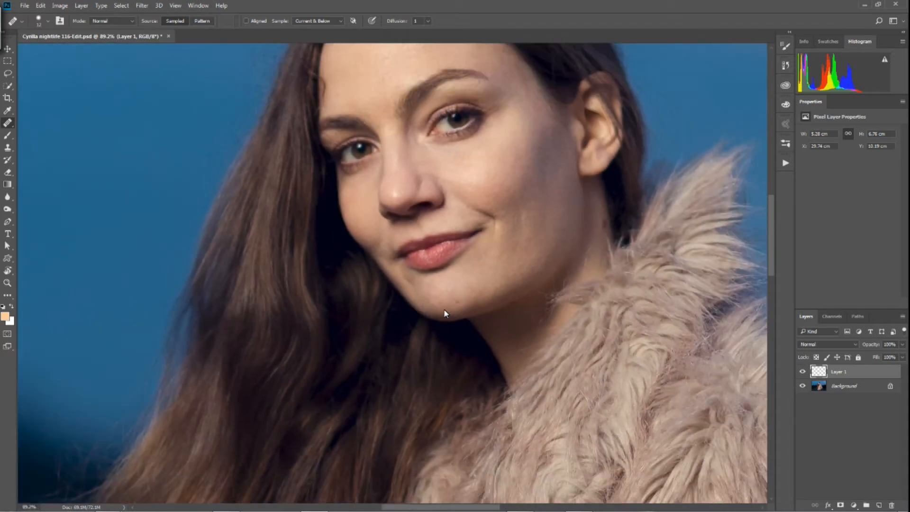
Heal the remaining spots at the tip of the chin.
click(442, 302)
scroll(476, 300, up, 4)
click(451, 303)
click(437, 306)
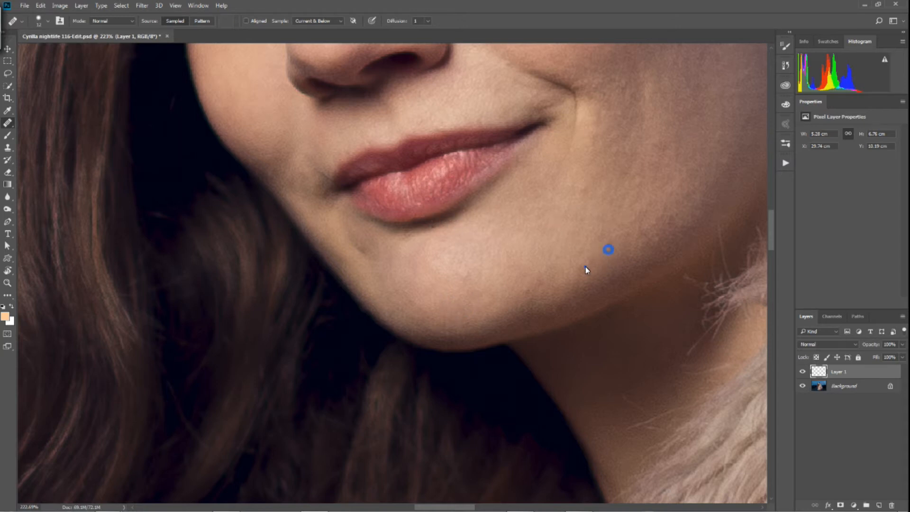
Heal the small spots in the middle of the forehead above the eyebrows.
scroll(615, 194, down, 3)
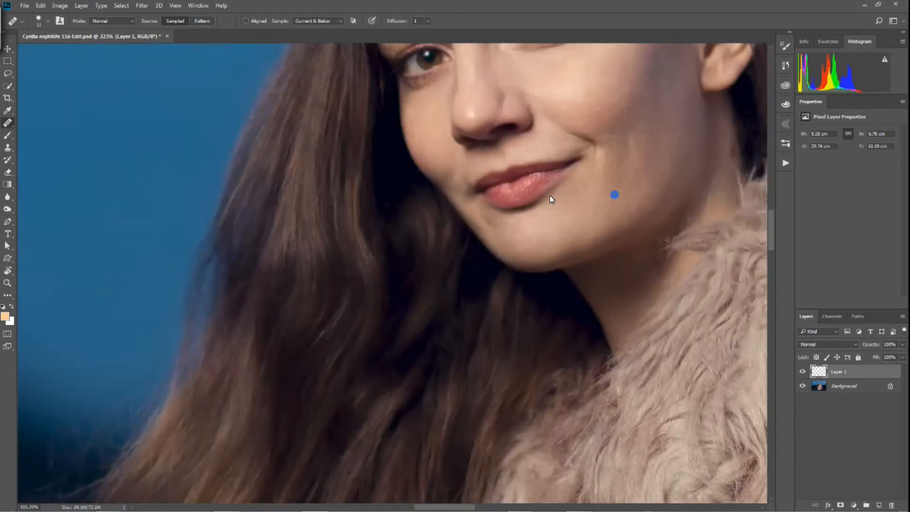
scroll(542, 197, down, 3)
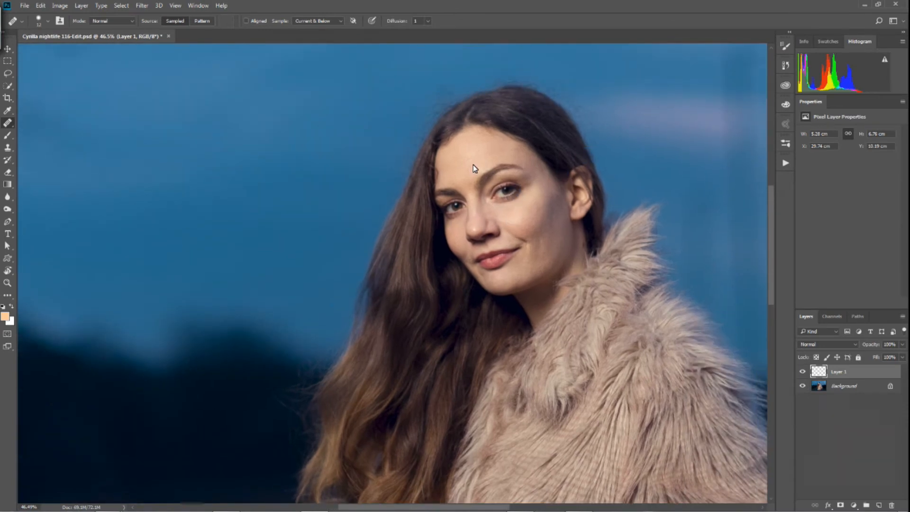
scroll(474, 164, up, 5)
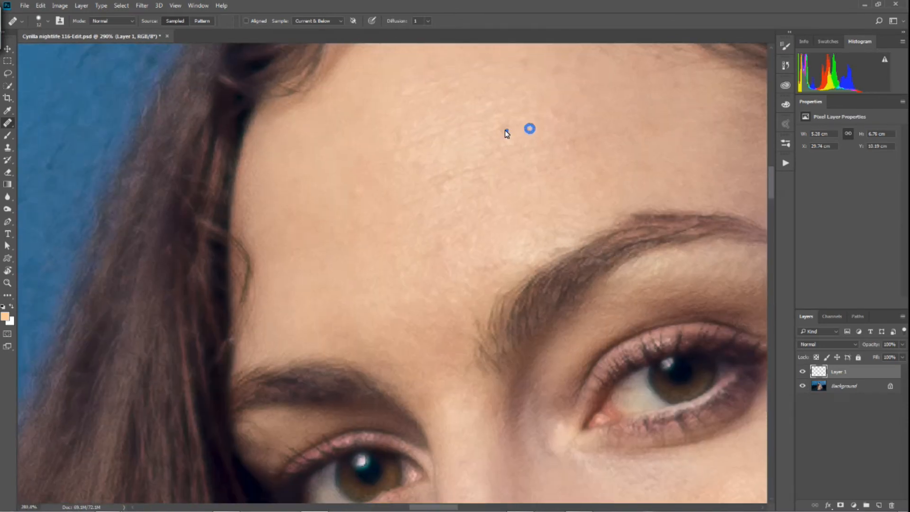
click(507, 134)
click(589, 114)
scroll(443, 167, down, 5)
scroll(427, 182, up, 1)
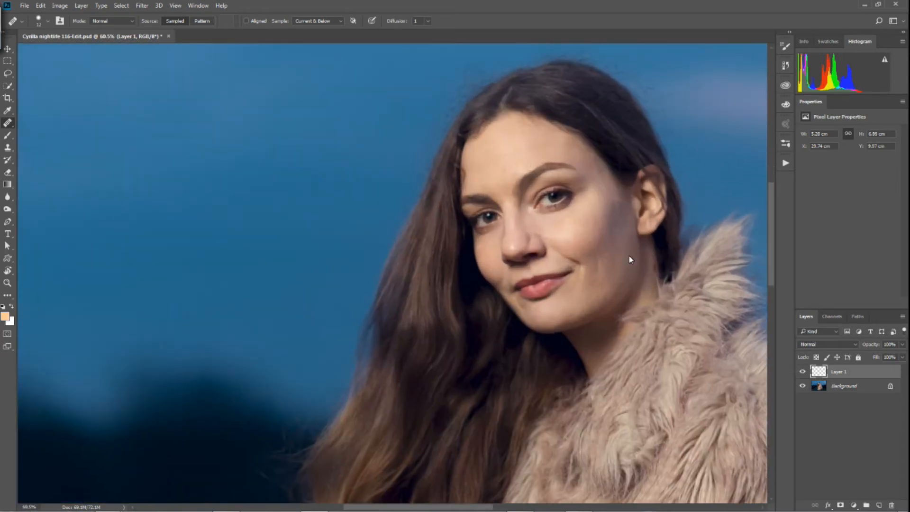
Retouch the uneven skin on the lower cheek and jaw beside the corner of the mouth.
drag(567, 228, 487, 234)
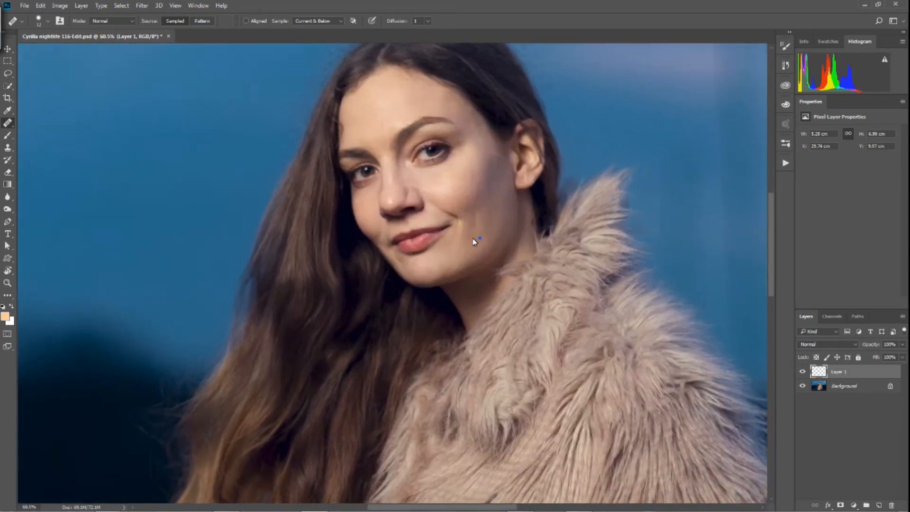
scroll(477, 242, down, 4)
scroll(418, 254, up, 5)
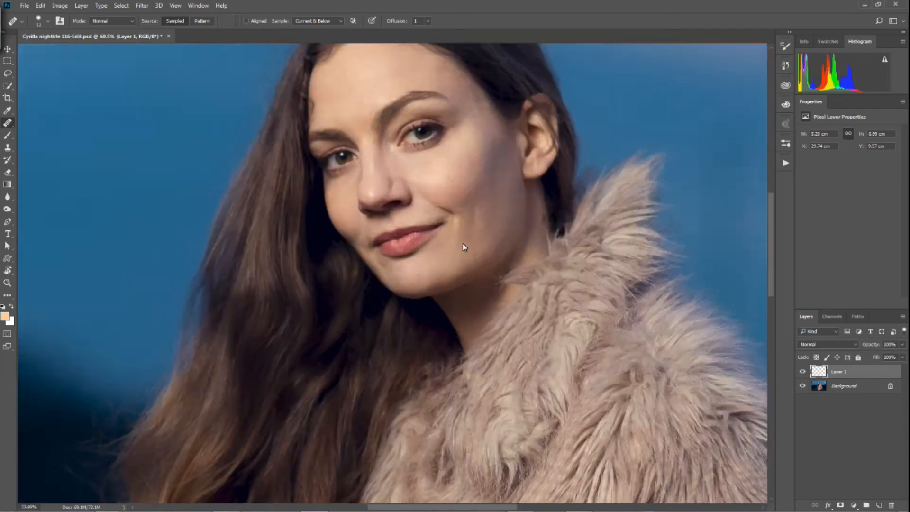
scroll(458, 248, up, 5)
click(475, 240)
click(483, 213)
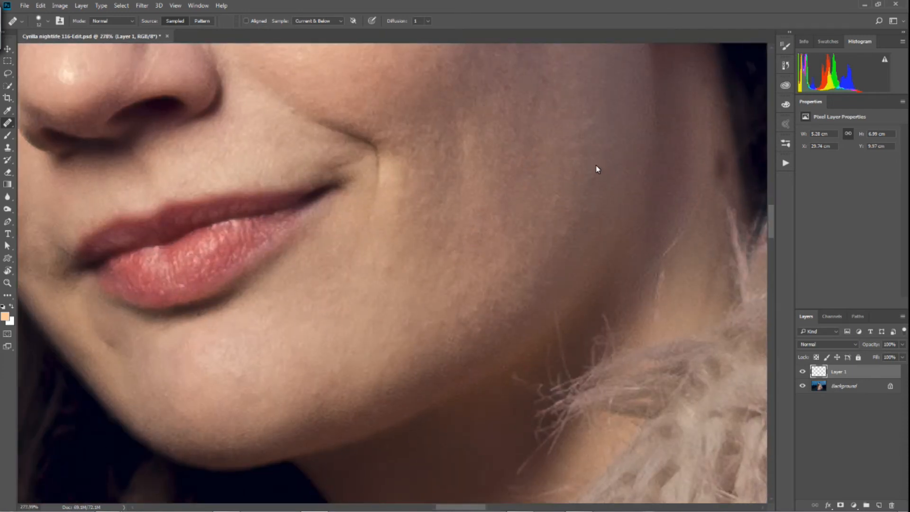
scroll(596, 169, down, 6)
scroll(491, 194, up, 4)
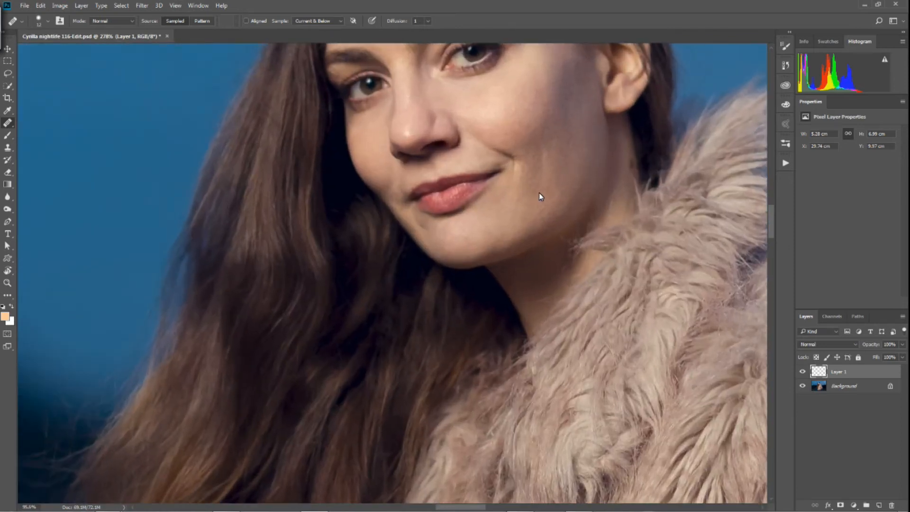
scroll(539, 193, up, 3)
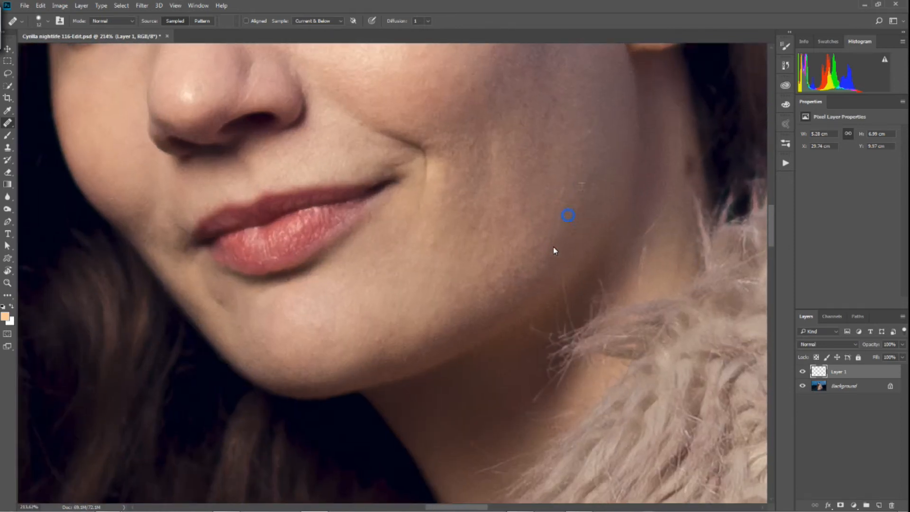
scroll(416, 243, down, 5)
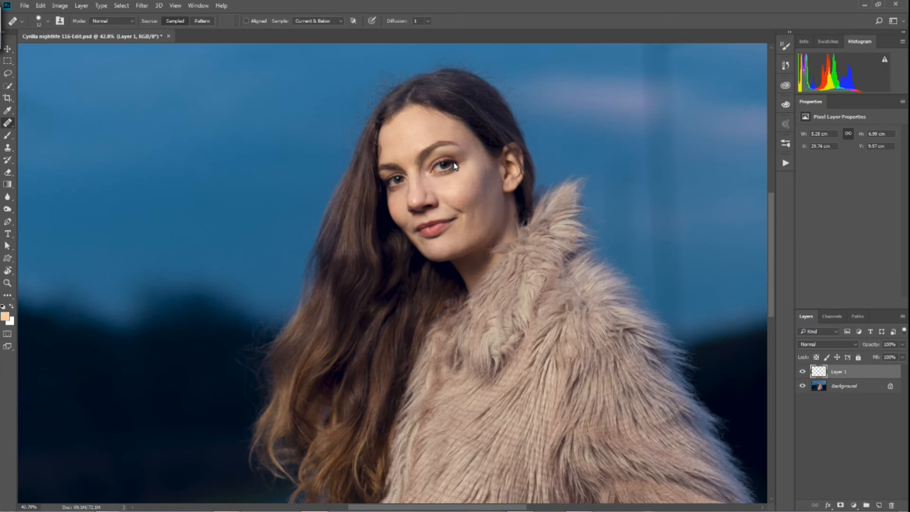
Heal the small bright marks along the bridge of the nose.
scroll(416, 208, up, 5)
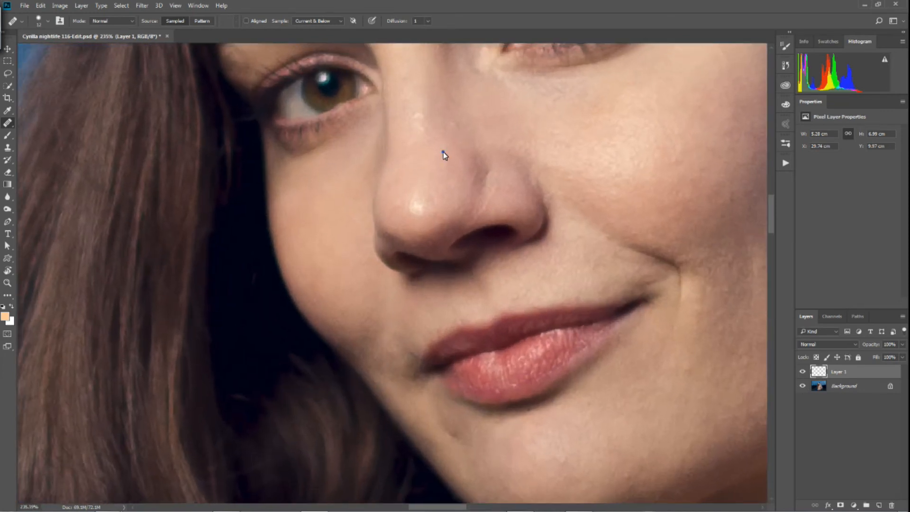
drag(442, 151, 445, 252)
click(417, 208)
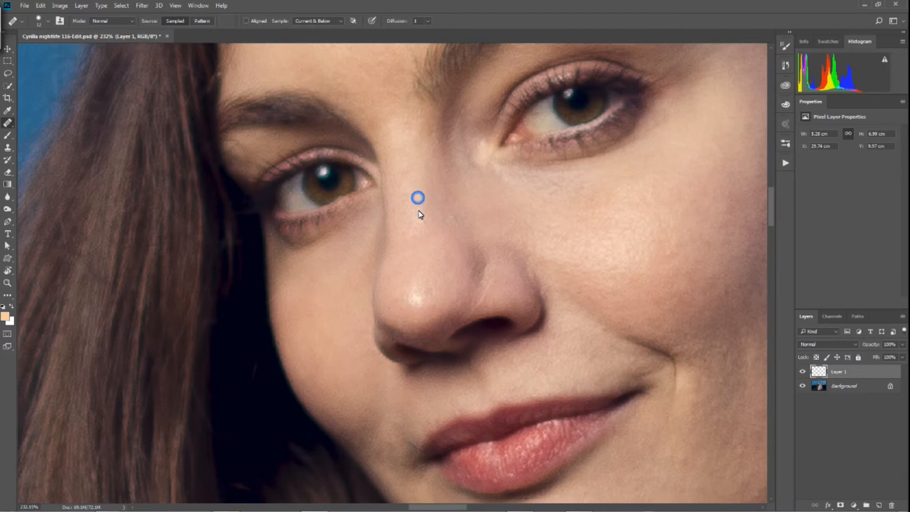
click(423, 236)
Heal the spots beside the outer end of the eyebrow and on the upper forehead near the hairline.
mouse_move(386, 217)
mouse_down()
mouse_move(369, 305)
mouse_move(261, 304)
mouse_up()
drag(533, 213, 481, 205)
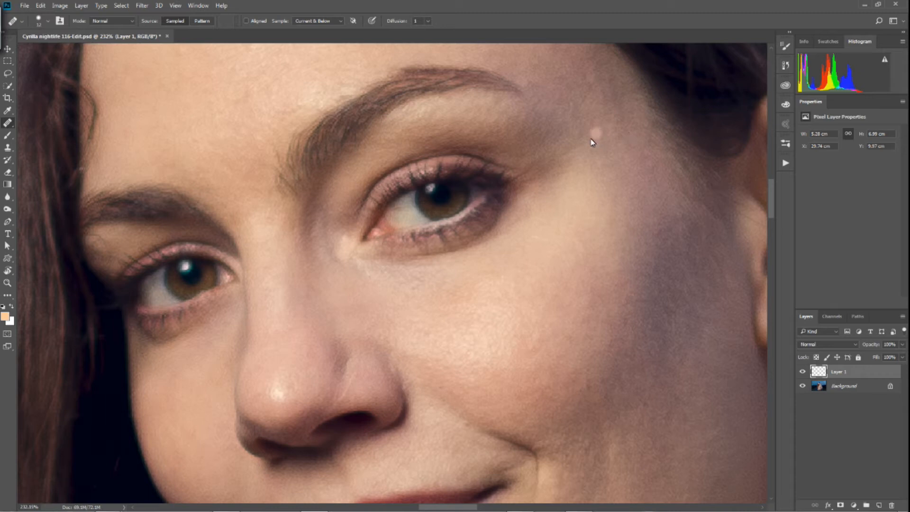
click(541, 147)
scroll(539, 140, up, 5)
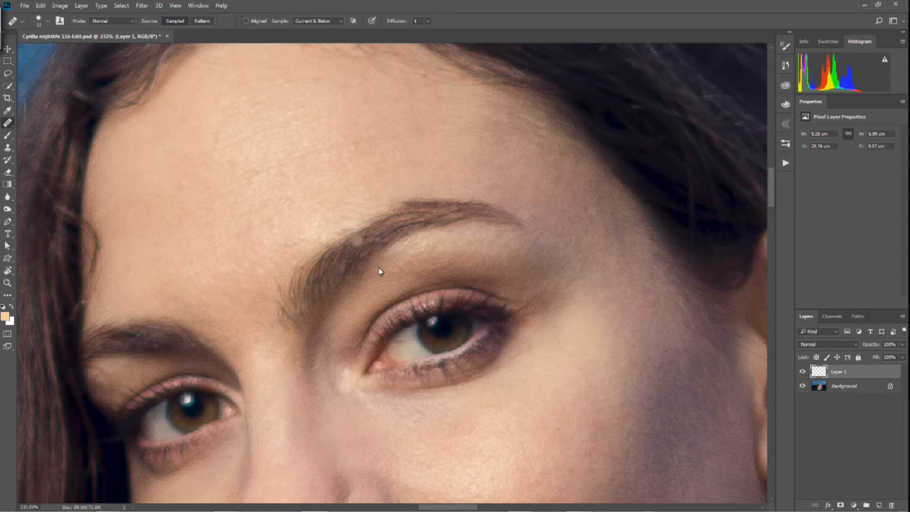
click(301, 127)
scroll(301, 183, up, 3)
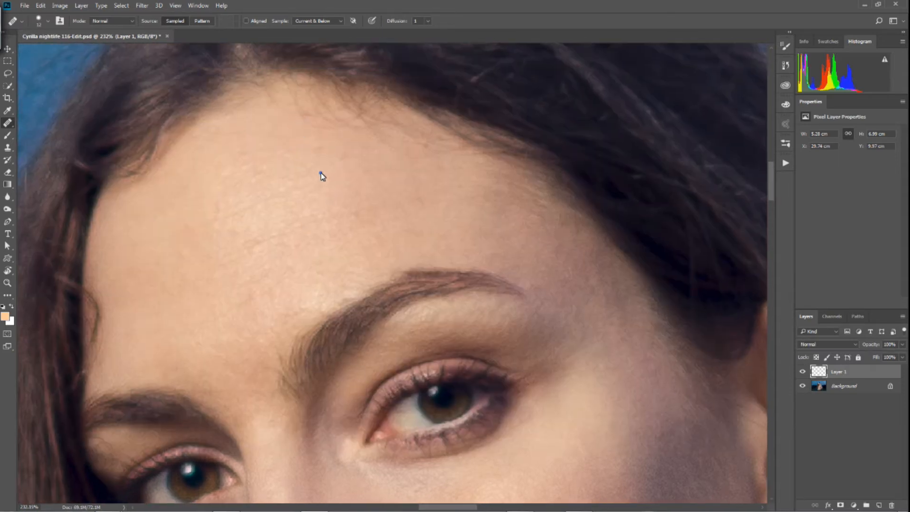
click(316, 151)
key(ctrl+0)
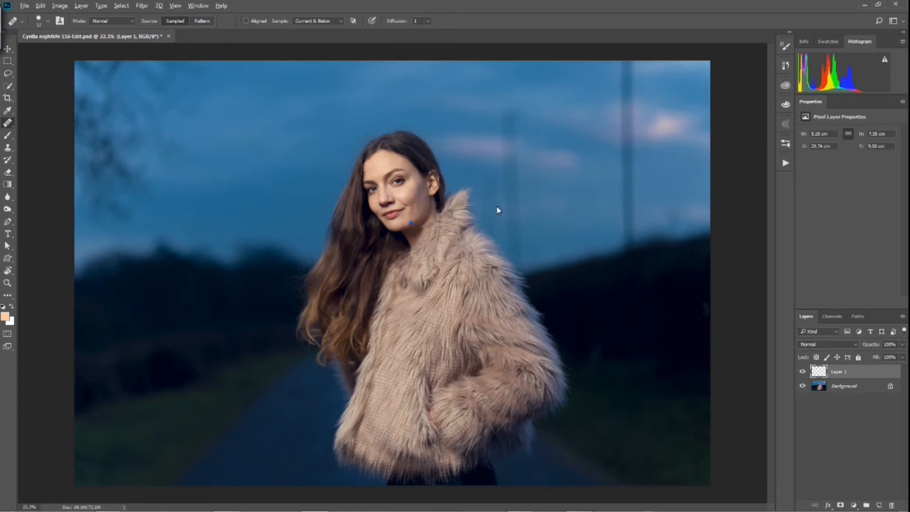
Examine the retouched face both within the whole image and close up for remaining blemishes.
scroll(491, 209, up, 5)
scroll(533, 197, down, 8)
scroll(517, 208, up, 7)
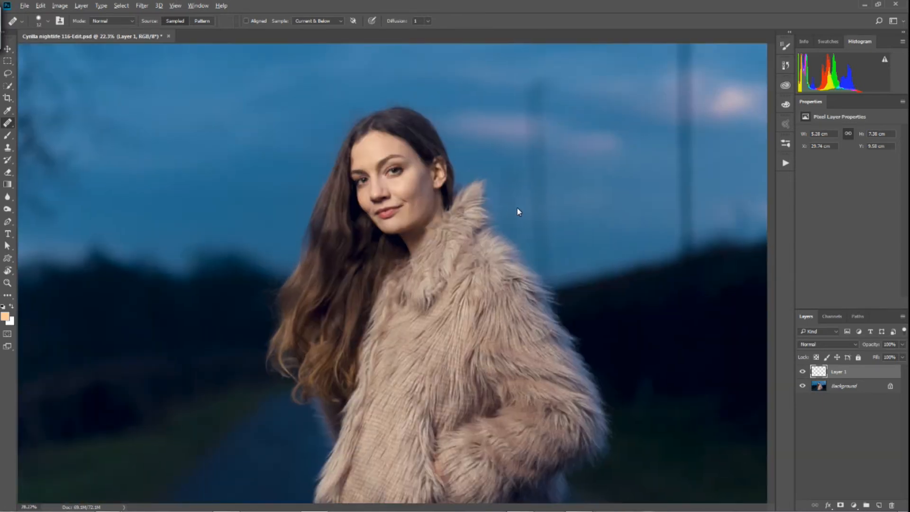
scroll(505, 211, down, 2)
scroll(437, 229, down, 4)
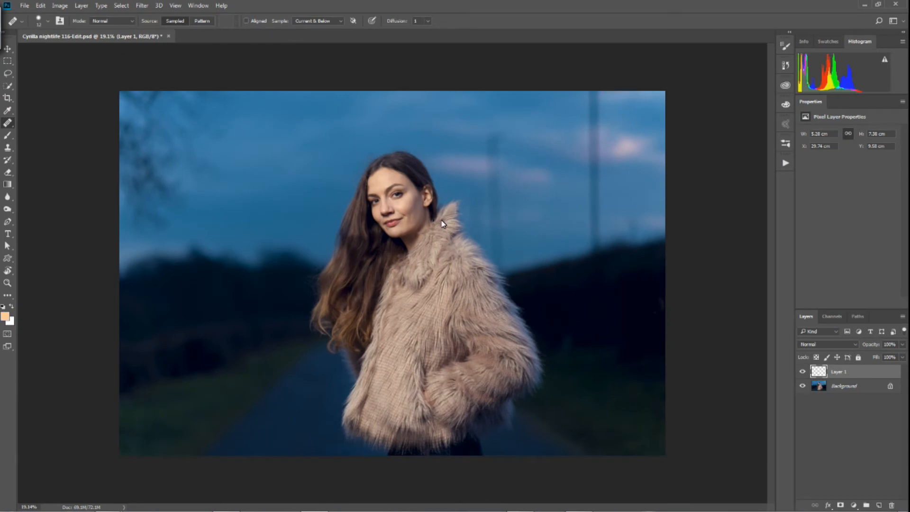
scroll(443, 228, up, 3)
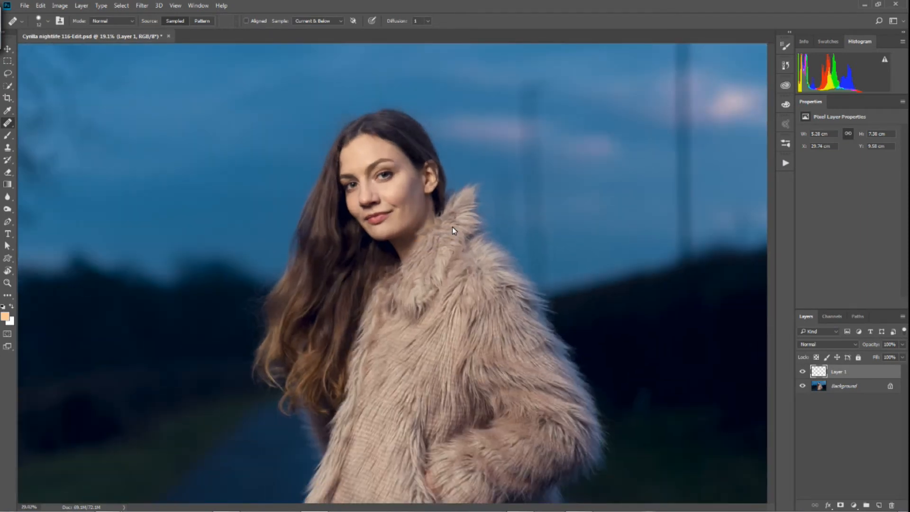
scroll(452, 226, up, 5)
drag(402, 228, 504, 345)
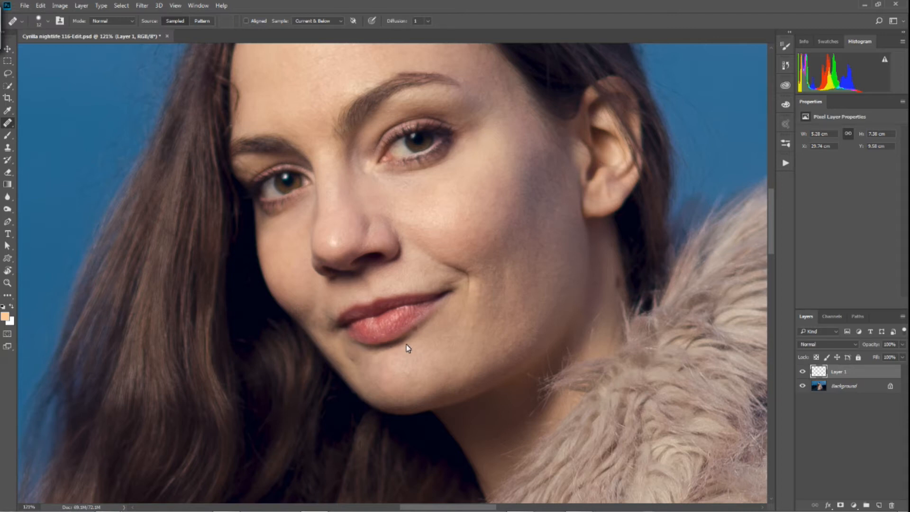
Examine the forehead and cheek close up, and the full image including the sky background.
scroll(338, 235, up, 3)
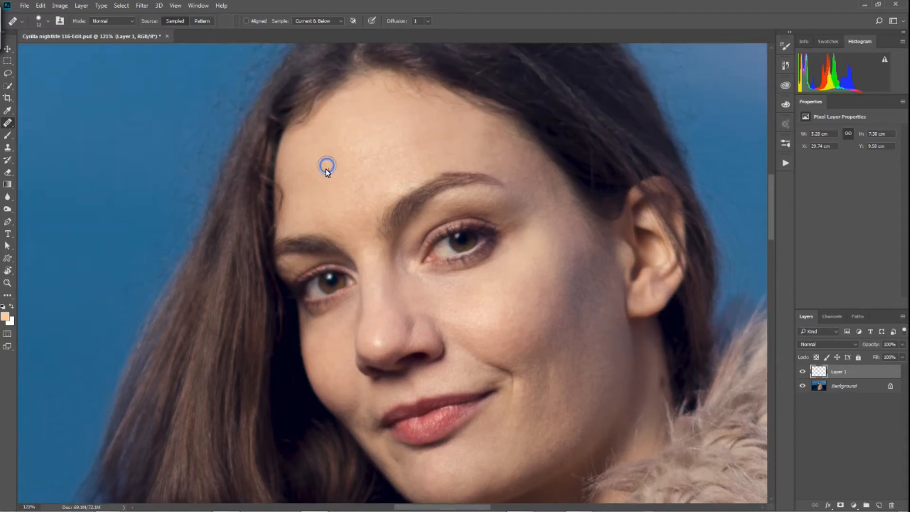
scroll(416, 204, down, 1)
scroll(366, 219, down, 4)
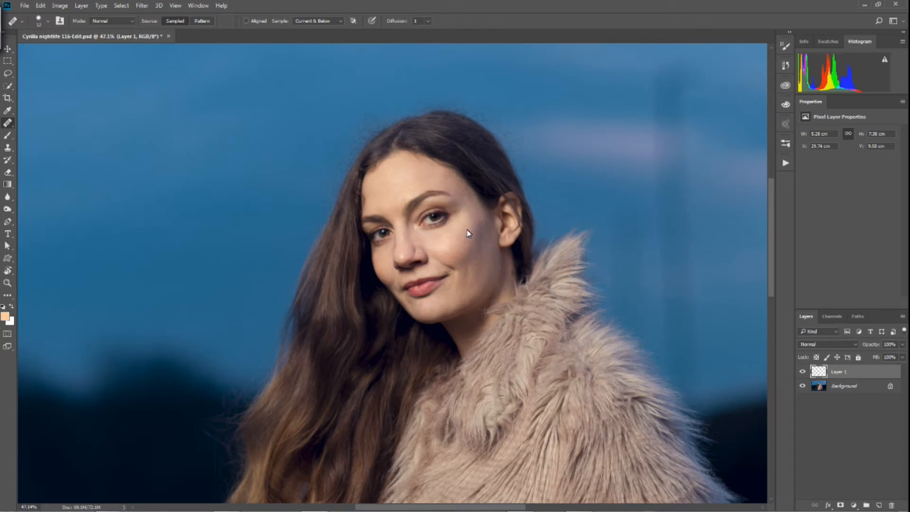
scroll(465, 231, down, 3)
scroll(431, 239, up, 1)
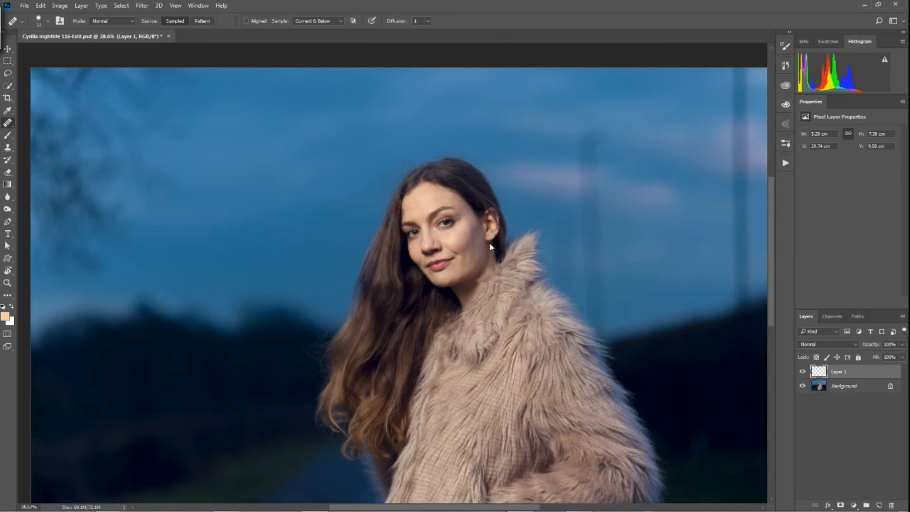
scroll(471, 259, down, 2)
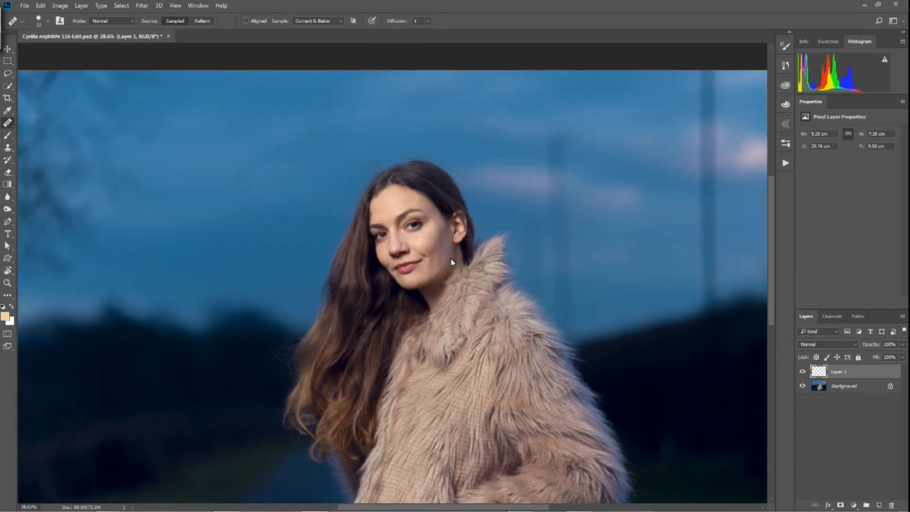
scroll(404, 269, down, 2)
scroll(332, 246, up, 1)
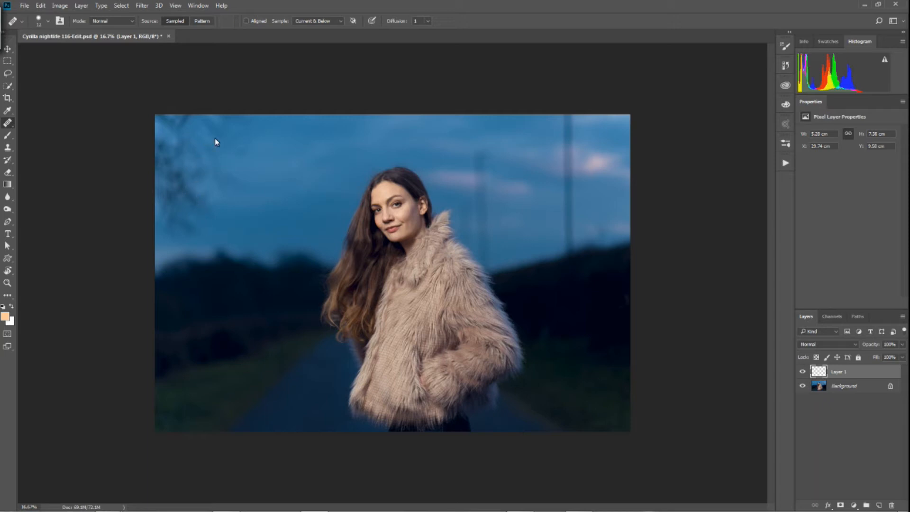
Add a new layer on top, rename the retouching layer "skin fix" and name the new layer "sky fix".
click(879, 505)
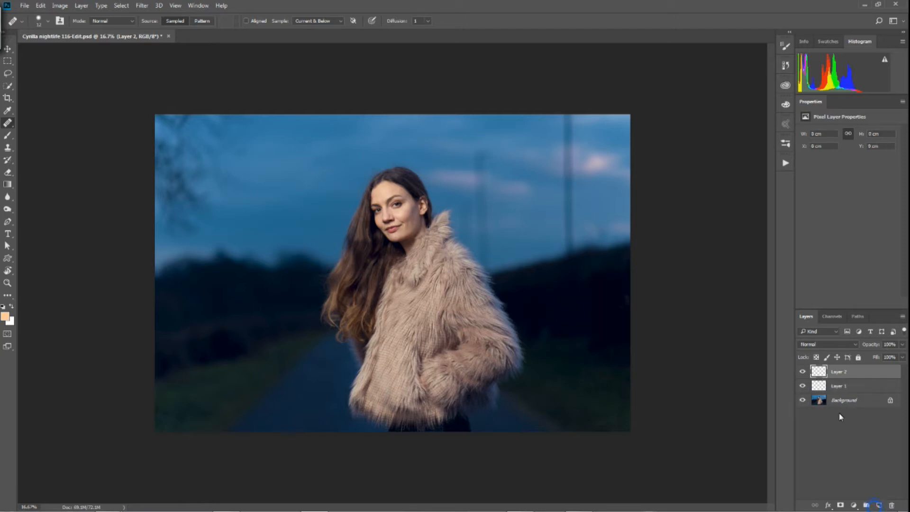
double_click(836, 386)
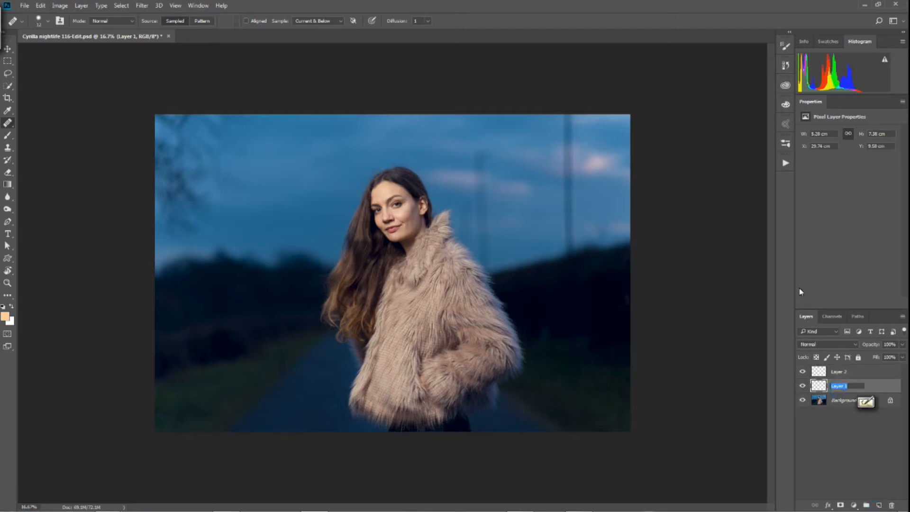
text(skin fix)
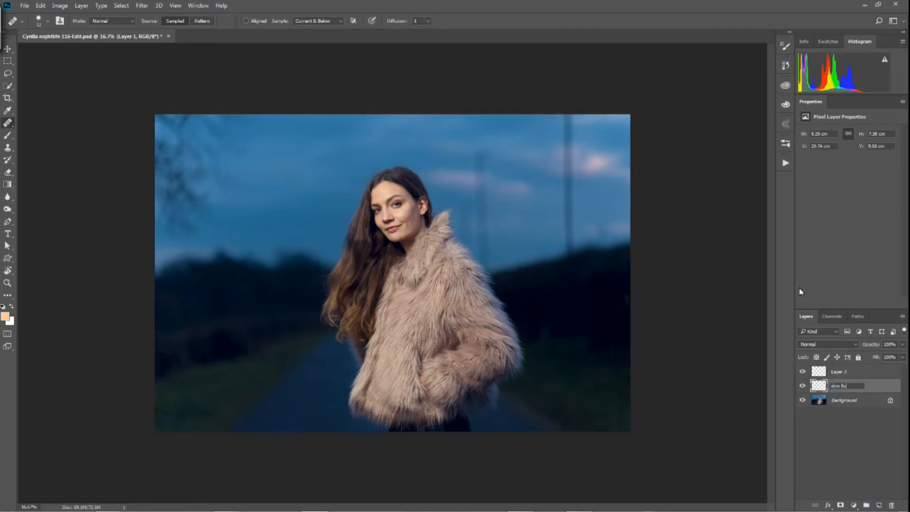
key(Return)
double_click(837, 377)
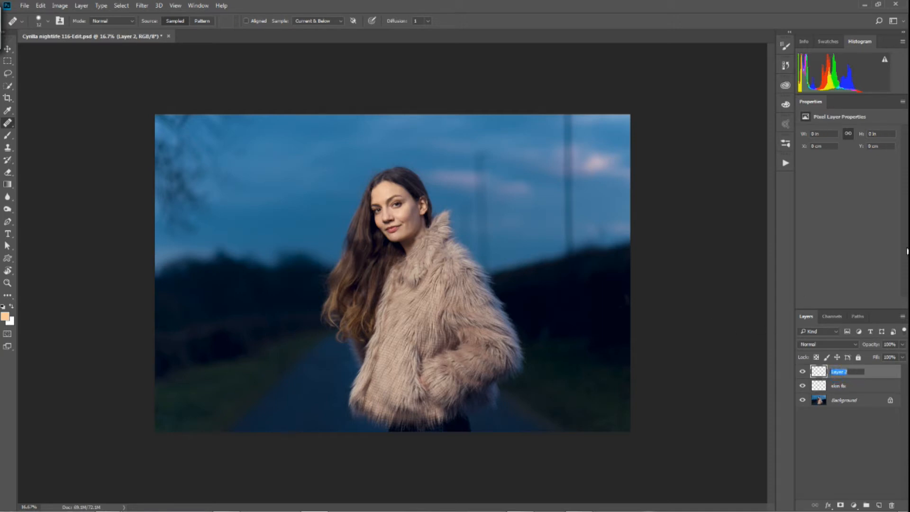
text(sky fix)
key(Return)
Try to heal the blurry branches out of the sky with the Healing Brush, and delete the sky fix layer.
mouse_move(280, 161)
mouse_down()
mouse_move(297, 115)
mouse_move(288, 183)
mouse_move(309, 165)
mouse_move(309, 138)
mouse_up()
click(236, 140)
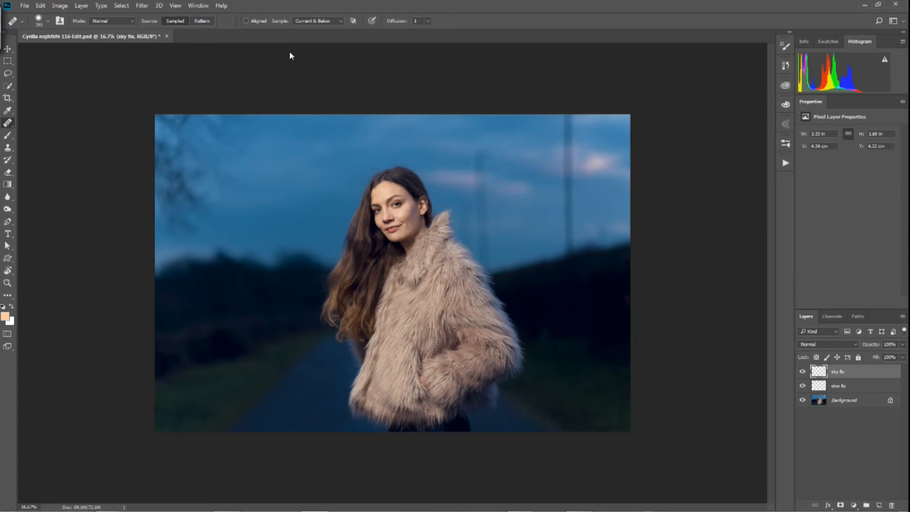
key(ctrl+z)
alt+click(315, 137)
drag(242, 168, 321, 150)
click(892, 505)
On a new layer, use the Clone Stamp to cover the blurry tree branches in the sky's upper corner with clean sky.
click(880, 505)
click(9, 148)
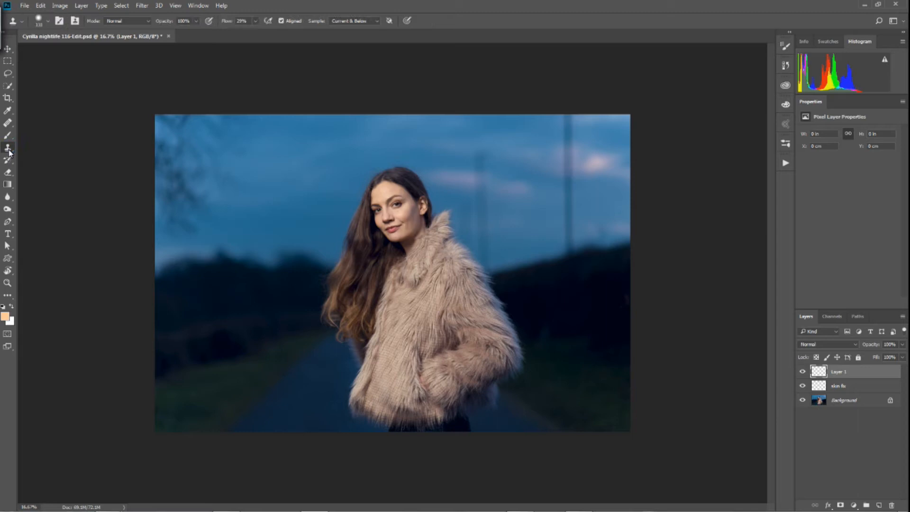
drag(260, 144, 274, 149)
click(136, 22)
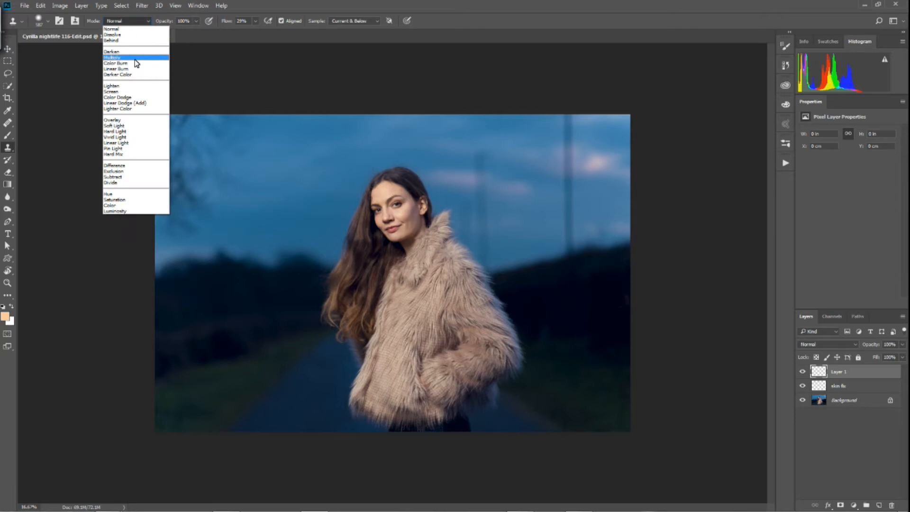
click(305, 159)
click(307, 145)
click(230, 145)
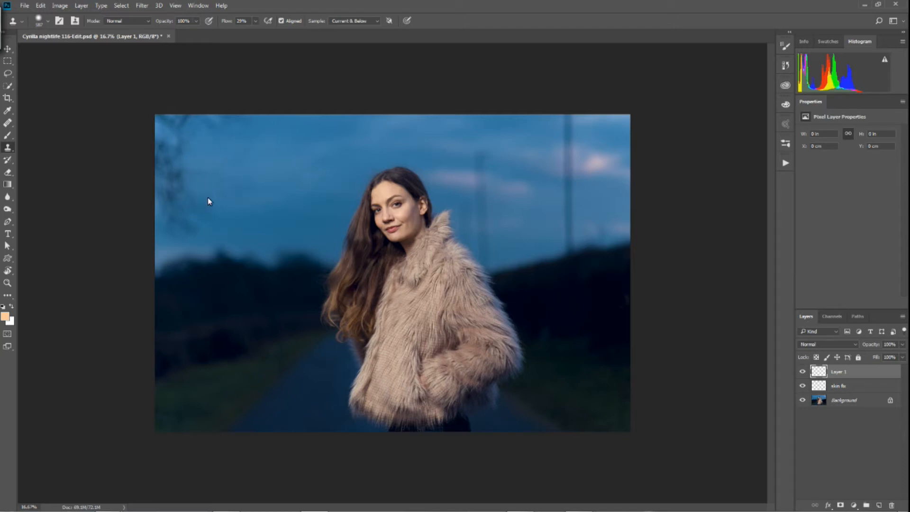
click(174, 179)
click(163, 222)
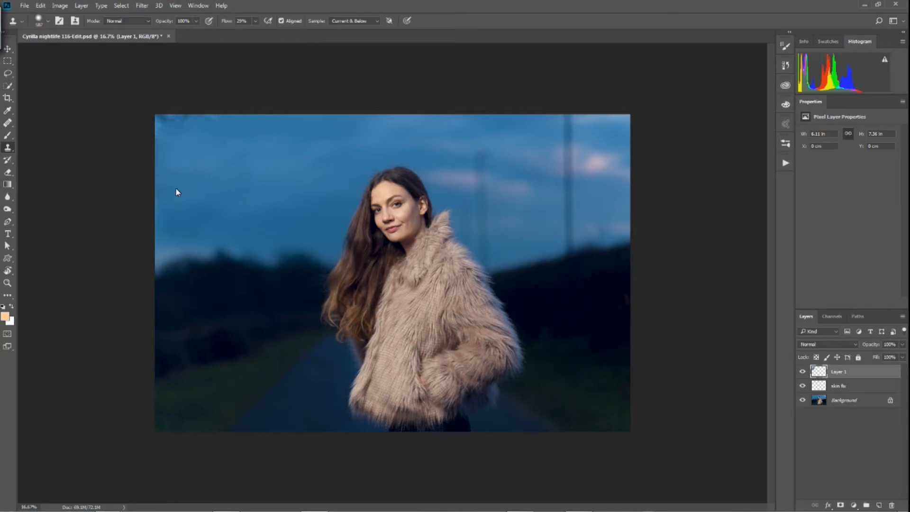
click(259, 184)
Examine the cleaned sky corner and the remaining background around the woman at several magnifications.
scroll(278, 177, down, 1)
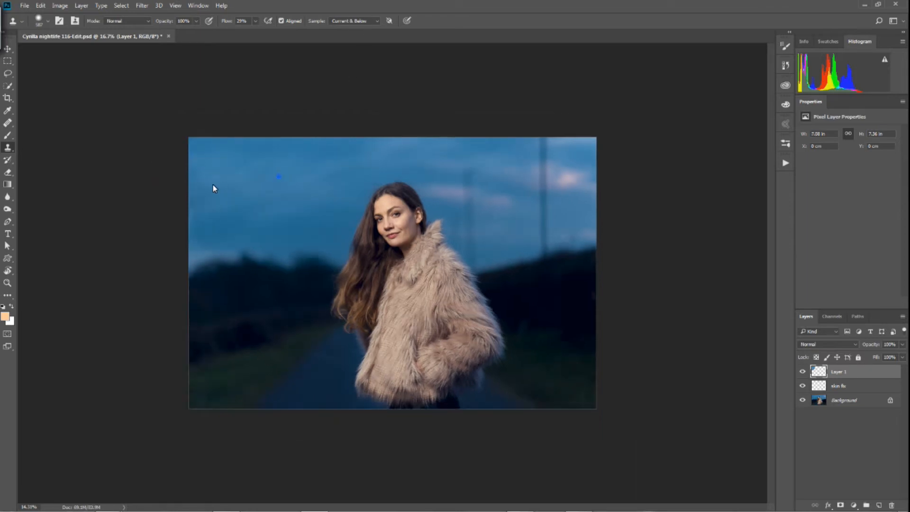
scroll(227, 188, down, 3)
scroll(233, 195, up, 5)
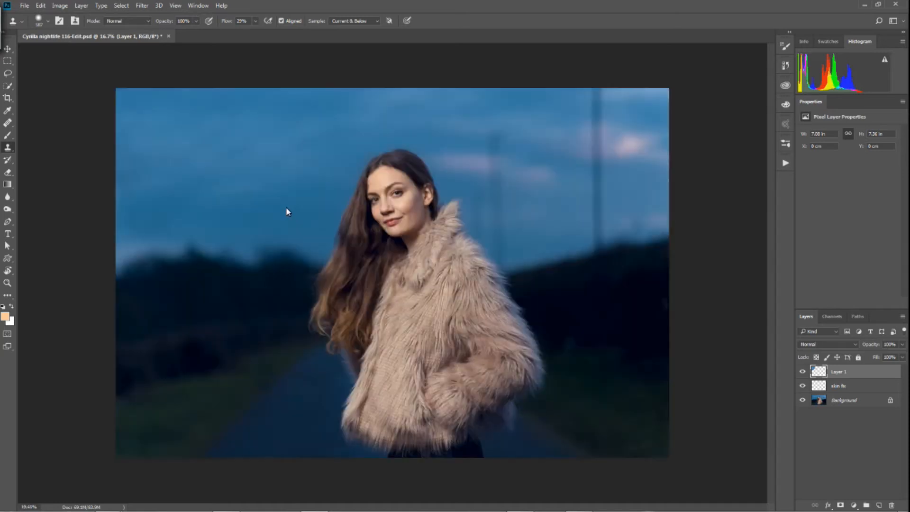
scroll(291, 197, up, 2)
click(460, 155)
scroll(370, 177, down, 2)
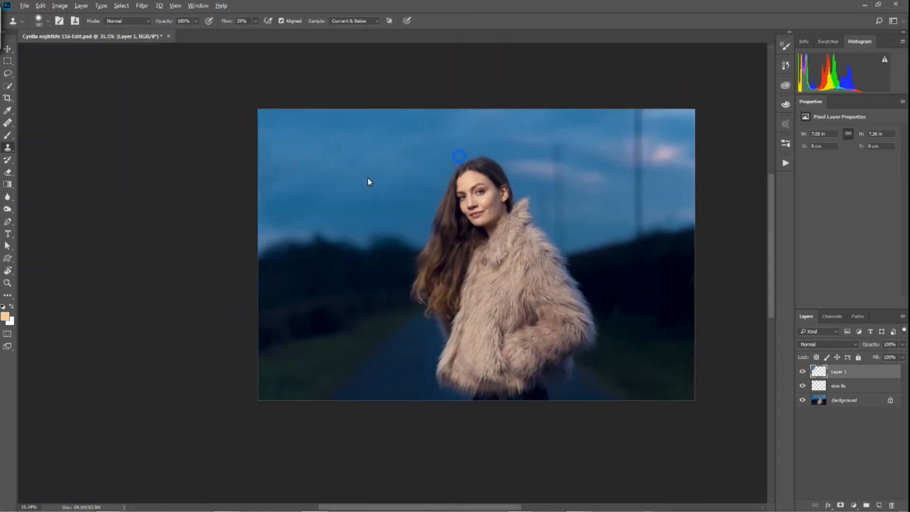
scroll(370, 178, down, 1)
click(489, 193)
scroll(542, 190, up, 3)
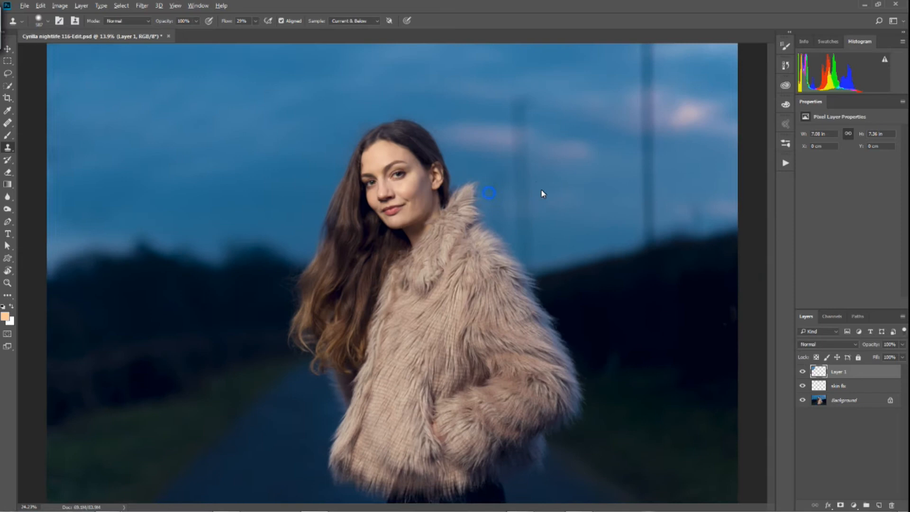
scroll(541, 189, up, 1)
Add another new layer for removing the poles and size the Clone Stamp brush to about 325 px.
drag(497, 199, 481, 194)
click(879, 506)
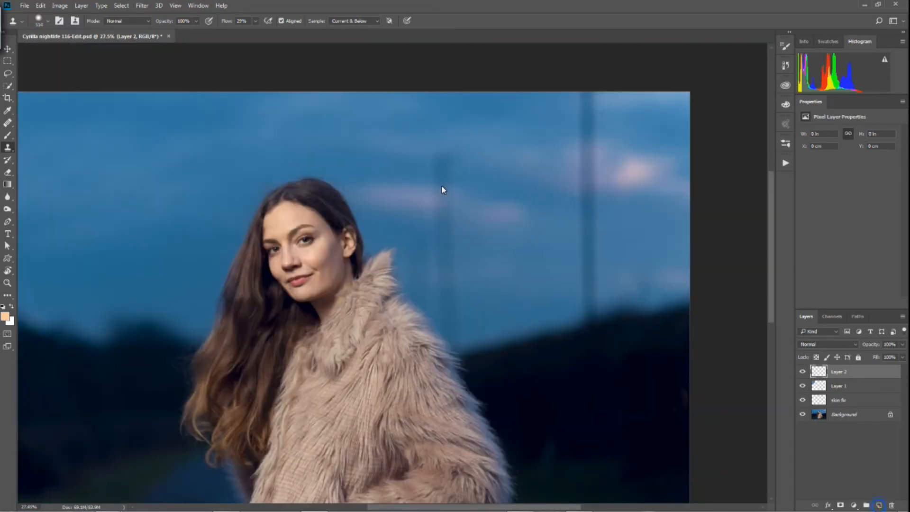
drag(501, 157, 486, 159)
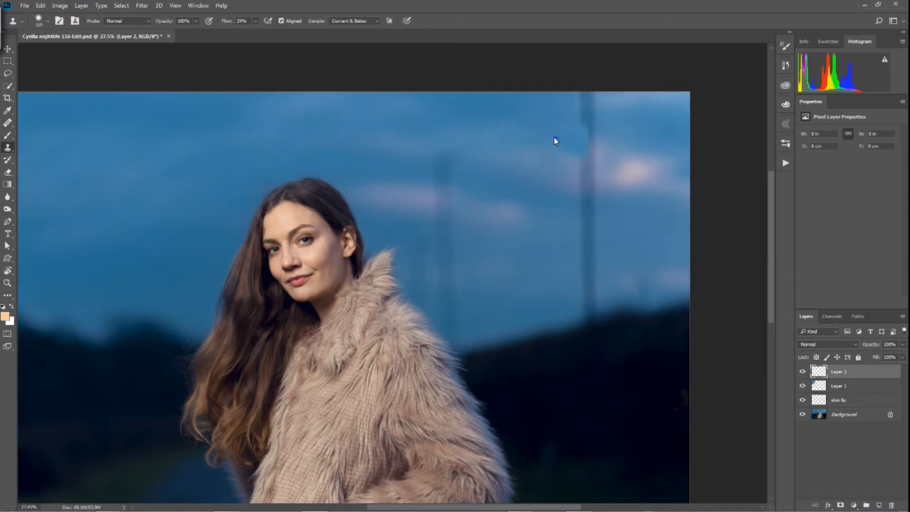
drag(556, 137, 497, 144)
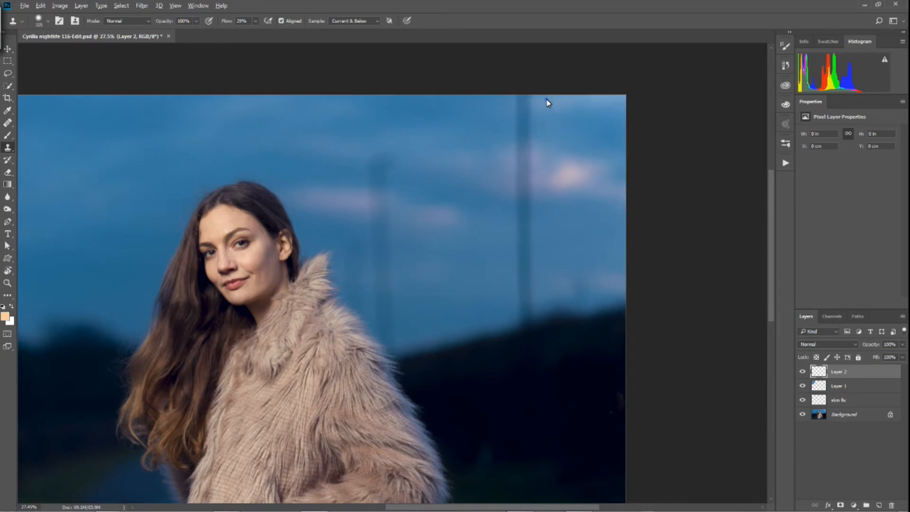
Try to clone neighbouring sky over the upper end of the tall pole.
click(523, 100)
key(ctrl+z)
click(519, 107)
key(ctrl+z)
alt+click(563, 96)
drag(523, 123, 517, 192)
key(ctrl+z)
Clone sky over the upper part of the tall pole, down to the level of the bright pink cloud.
click(504, 172)
drag(524, 145, 523, 177)
click(484, 148)
click(520, 152)
click(473, 162)
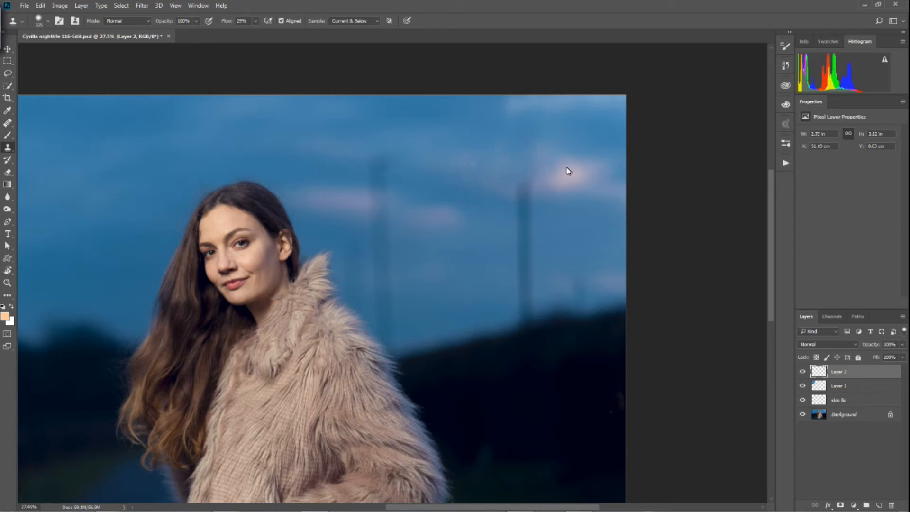
click(470, 164)
Clone sky over the lower part of the tall pole down to the dark tree line.
click(455, 216)
click(521, 203)
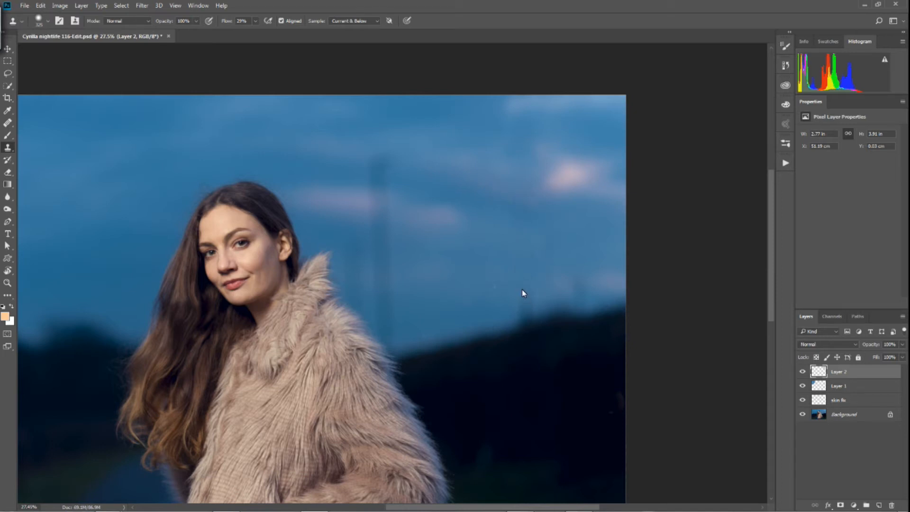
key(ctrl+z)
drag(490, 190, 481, 196)
drag(525, 291, 522, 304)
Clone sky over the remaining traces of the tall pole above and beside the pink cloud.
drag(531, 199, 525, 159)
click(567, 128)
click(525, 118)
click(526, 184)
click(512, 159)
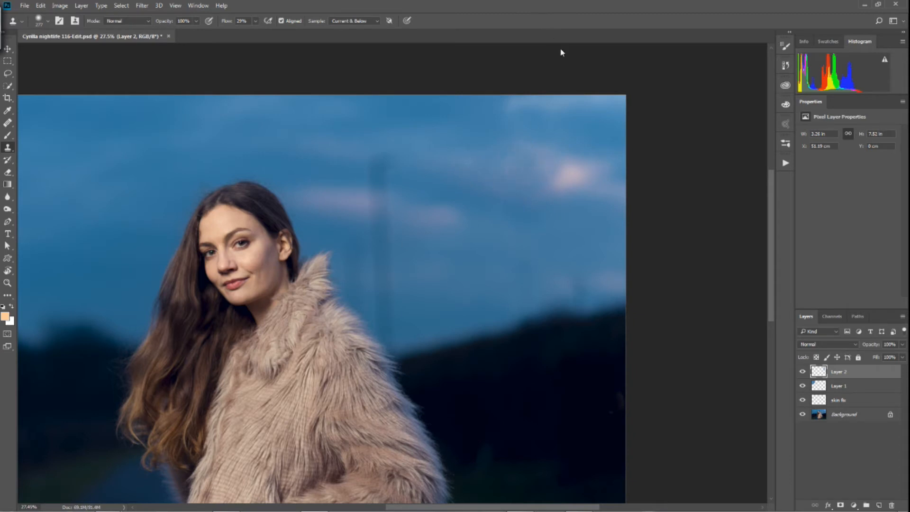
Set the Clone Stamp flow to 11% and try soft cloning strokes across the bright pink cloud, undoing the last ones.
click(254, 21)
click(247, 32)
click(484, 161)
click(546, 171)
click(484, 167)
click(530, 171)
click(584, 176)
click(550, 172)
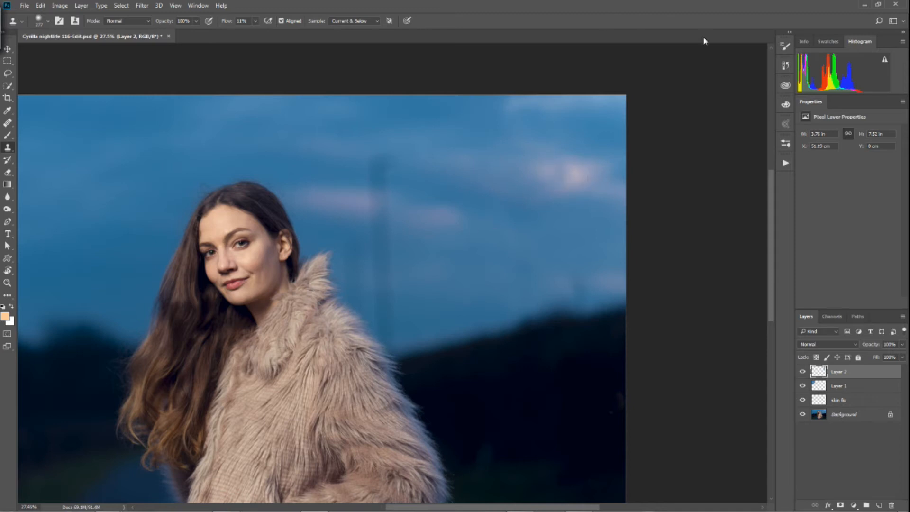
key(ctrl+z)
key(ctrl+z)
Rework the bright pink cloud and the sky beside it with soft cloning strokes.
drag(541, 164, 575, 175)
click(557, 173)
drag(505, 176, 491, 149)
alt+click(471, 162)
drag(548, 173, 562, 163)
mouse_move(562, 126)
mouse_down()
mouse_move(571, 176)
mouse_move(533, 167)
mouse_up()
click(581, 176)
Blend the edges of the bright pink cloud further, using sky sampled from below it.
scroll(451, 189, down, 5)
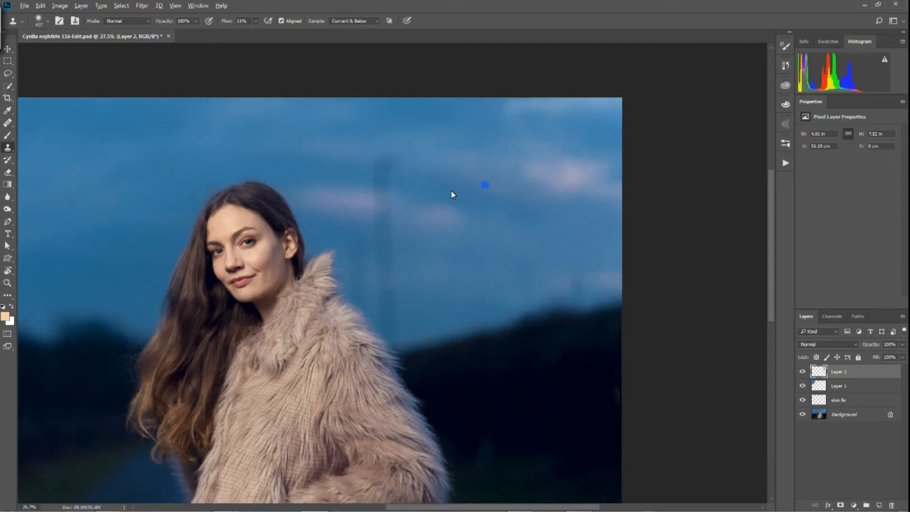
scroll(452, 195, up, 2)
scroll(454, 199, down, 3)
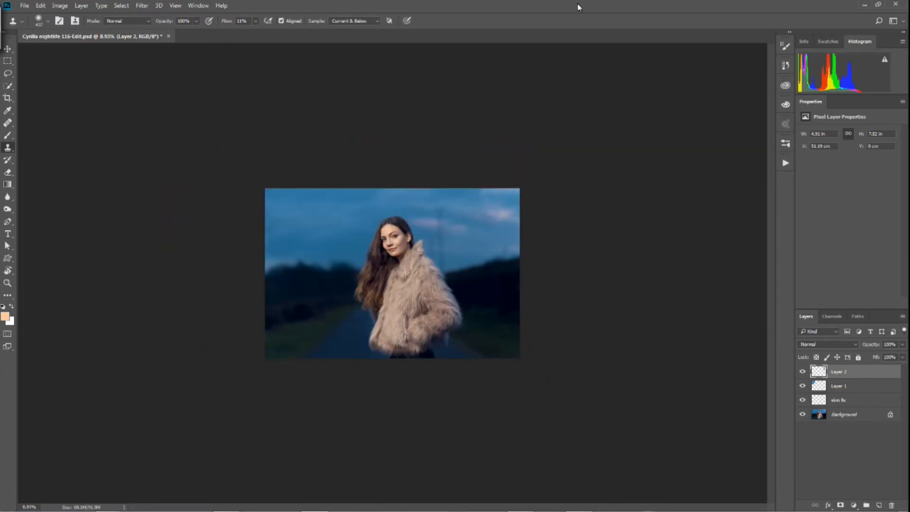
scroll(502, 245, up, 3)
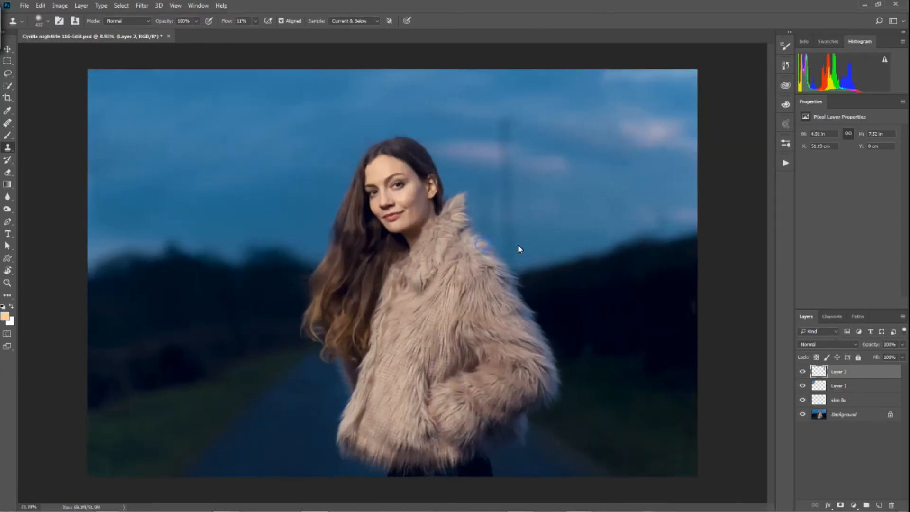
scroll(519, 247, down, 1)
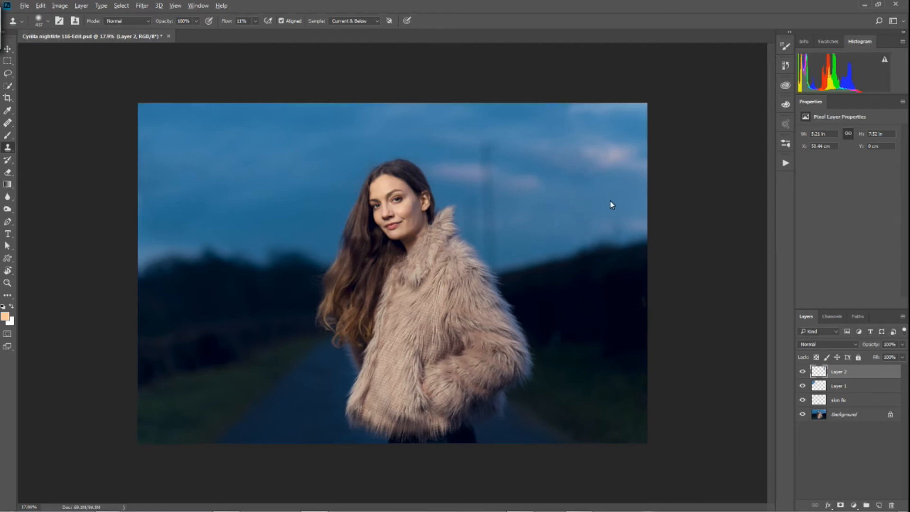
alt+click(579, 205)
drag(607, 178, 585, 176)
click(617, 151)
click(581, 137)
drag(619, 145, 613, 146)
click(593, 146)
Clone over the uneven patch of sky just above the tree line near the image edge.
scroll(569, 182, down, 4)
scroll(551, 180, up, 2)
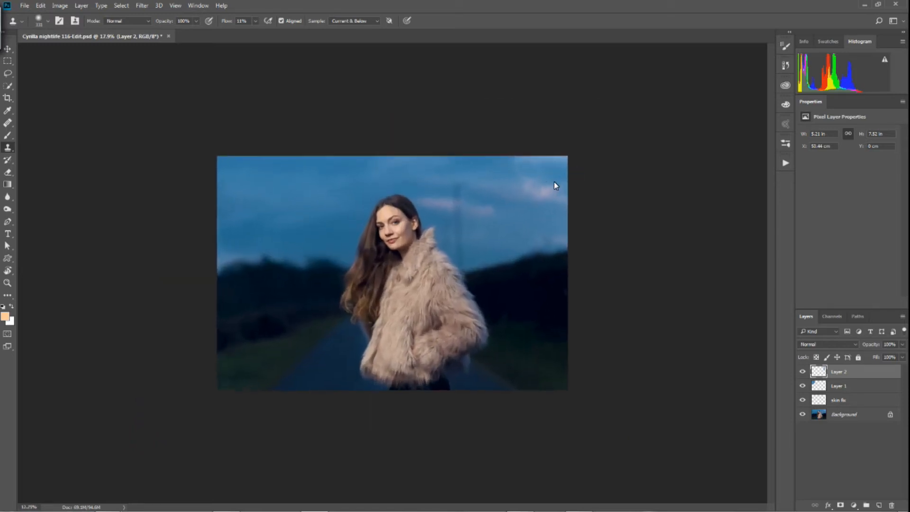
scroll(538, 185, down, 2)
scroll(581, 195, up, 6)
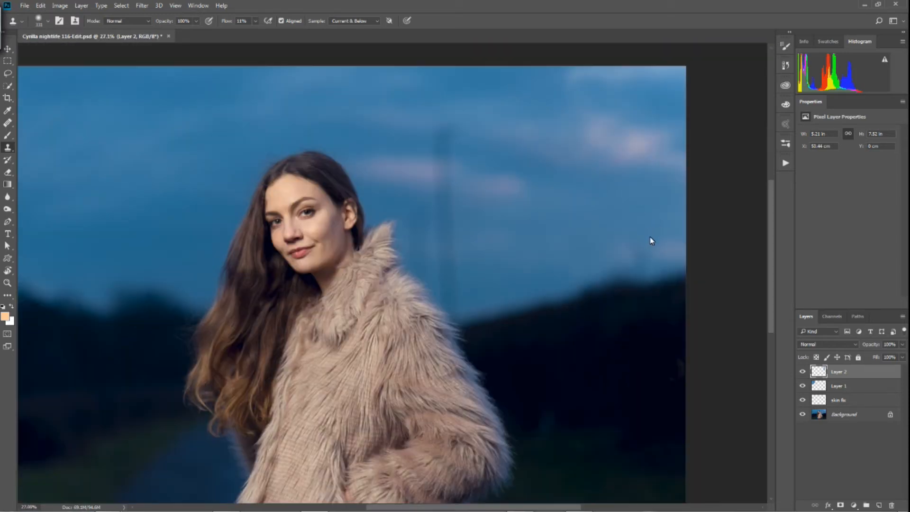
alt+right_click(634, 224)
click(617, 260)
click(639, 246)
Resize the brush and clone sky and cloud over the upper part of the remaining pole behind the woman.
alt+right_click(474, 130)
click(486, 129)
click(433, 130)
click(442, 152)
click(487, 150)
click(444, 144)
click(471, 181)
click(487, 185)
click(496, 189)
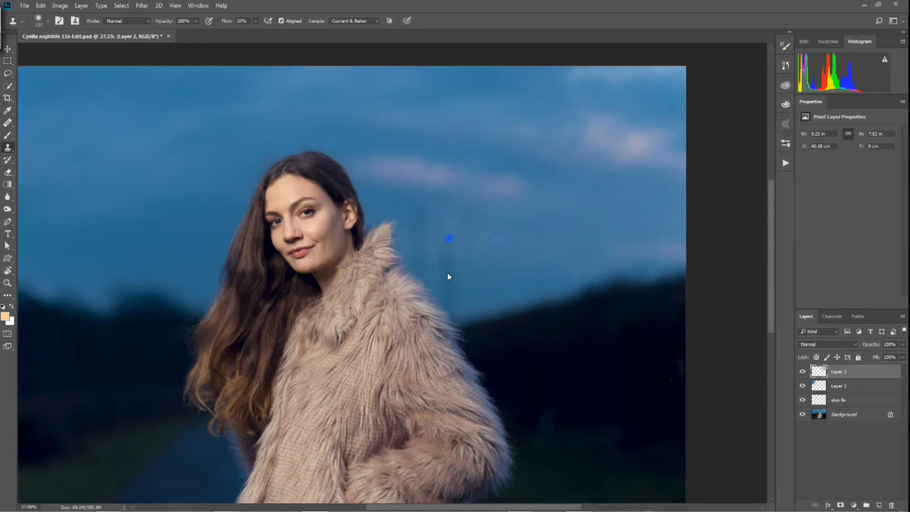
Clone sky over the lower part of the remaining pole beside the fur collar and check the whole image.
click(499, 240)
click(458, 221)
click(518, 209)
click(475, 218)
click(419, 225)
scroll(414, 214, down, 5)
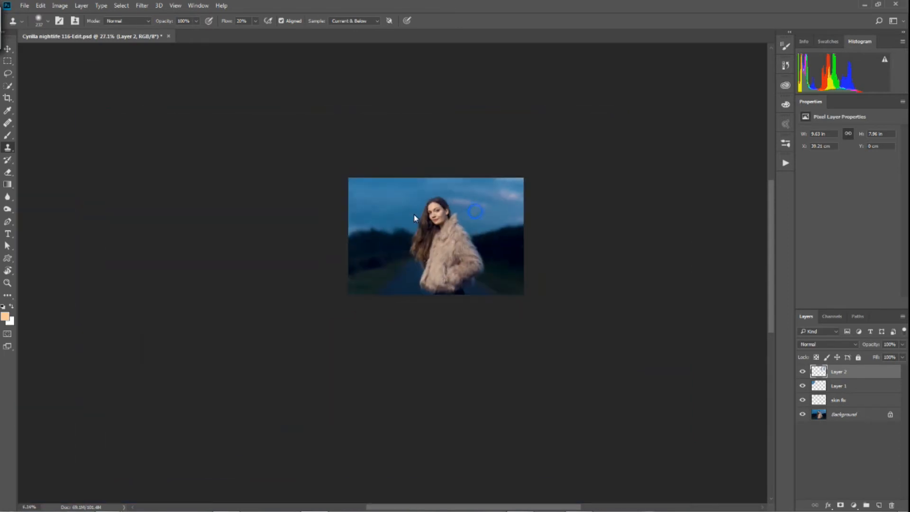
scroll(414, 214, up, 3)
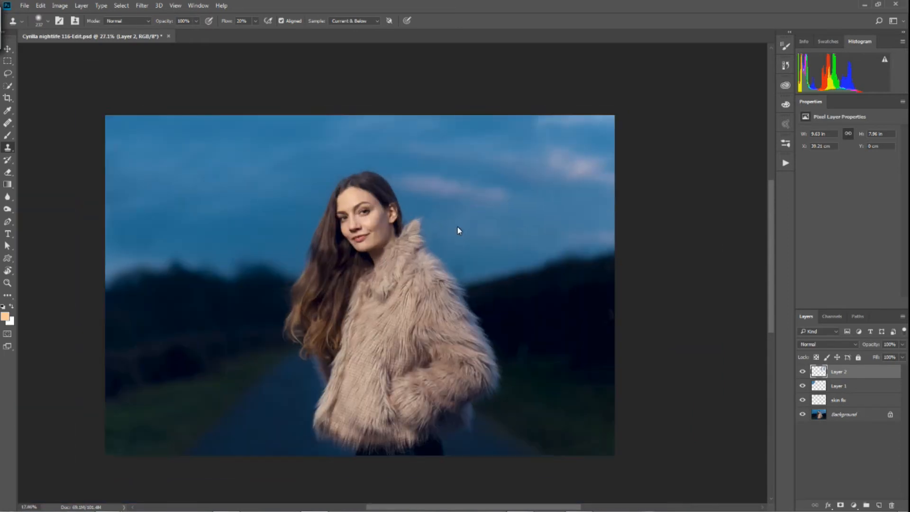
scroll(458, 231, up, 3)
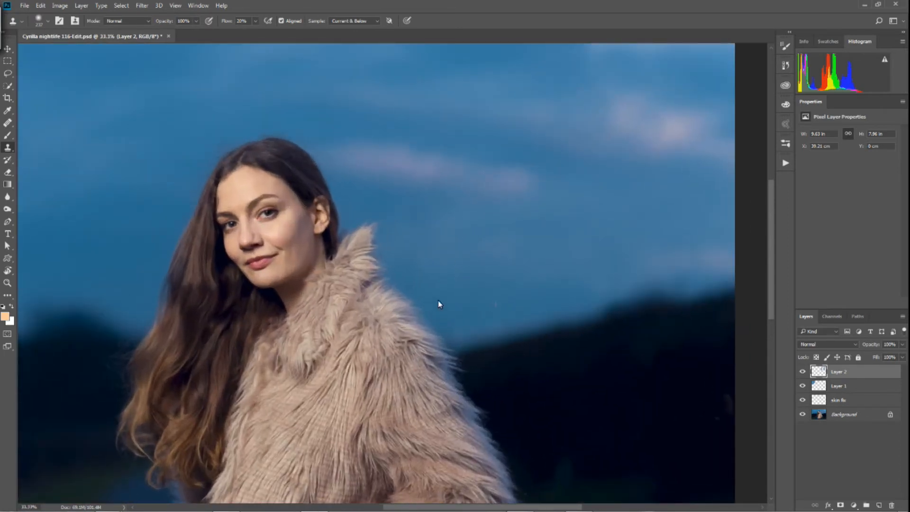
Clone sky over the remaining uneven patches beside the fur collar and around the long pink cloud, and check the whole image.
click(512, 223)
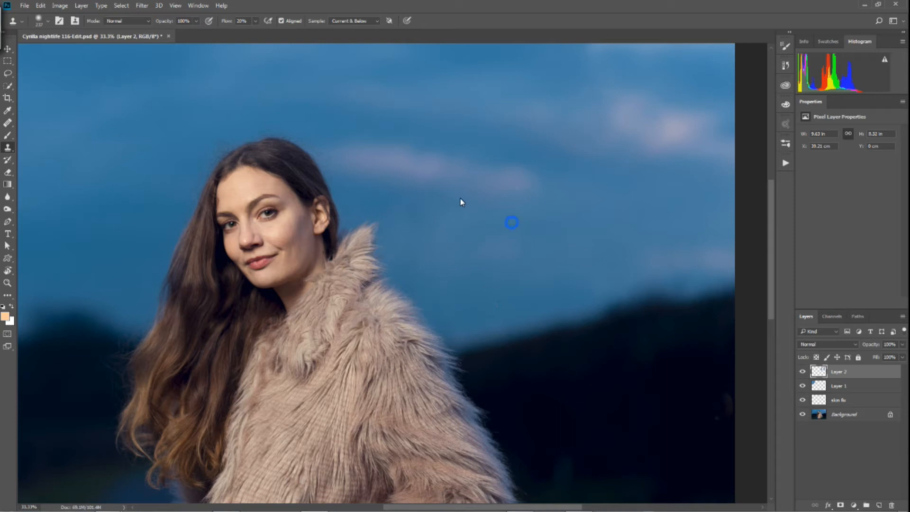
click(381, 169)
click(432, 181)
click(500, 256)
scroll(462, 173, down, 6)
scroll(448, 178, up, 2)
scroll(476, 185, up, 2)
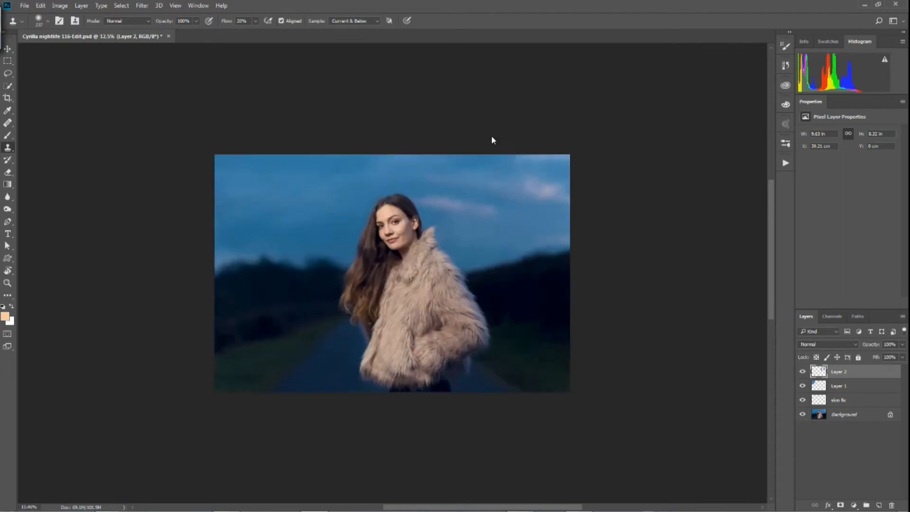
Smooth the uneven sky beside the fur collar and below the long pink cloud with the Healing Brush, using sampled sky.
click(9, 124)
right_click(9, 124)
click(34, 131)
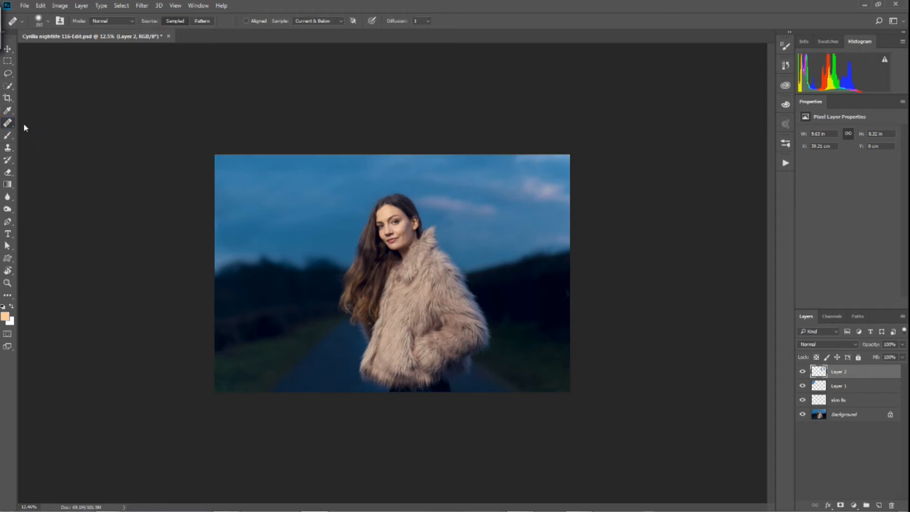
alt+click(524, 221)
click(474, 226)
drag(507, 210, 502, 210)
alt+click(529, 221)
click(475, 225)
drag(535, 205, 532, 197)
Try to heal the sky near the bright pink cloud using an area sampled from the long cloud beside the head.
alt+click(481, 186)
click(527, 192)
click(523, 193)
key(ctrl+z)
Heal the remaining blotches in the sky between the pink clouds and the dark tree line.
scroll(504, 223, up, 3)
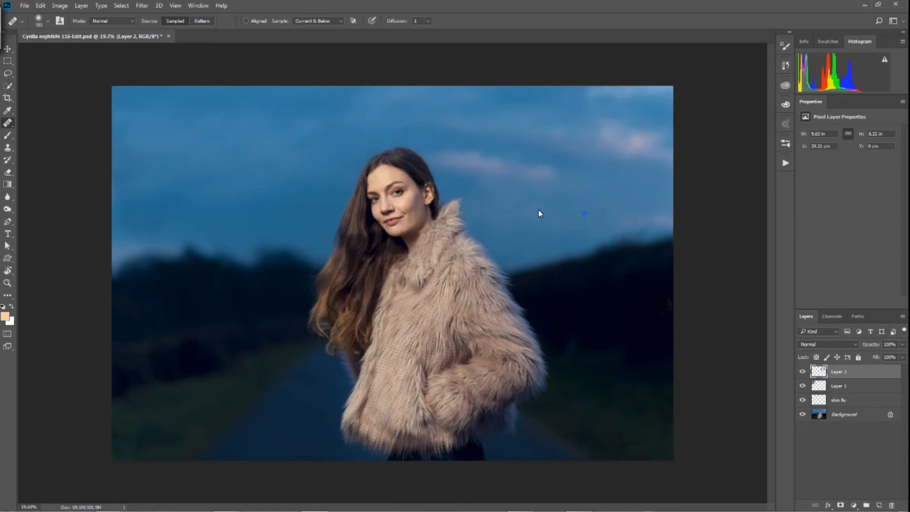
drag(564, 193, 515, 206)
click(633, 117)
scroll(497, 211, down, 1)
scroll(498, 211, down, 1)
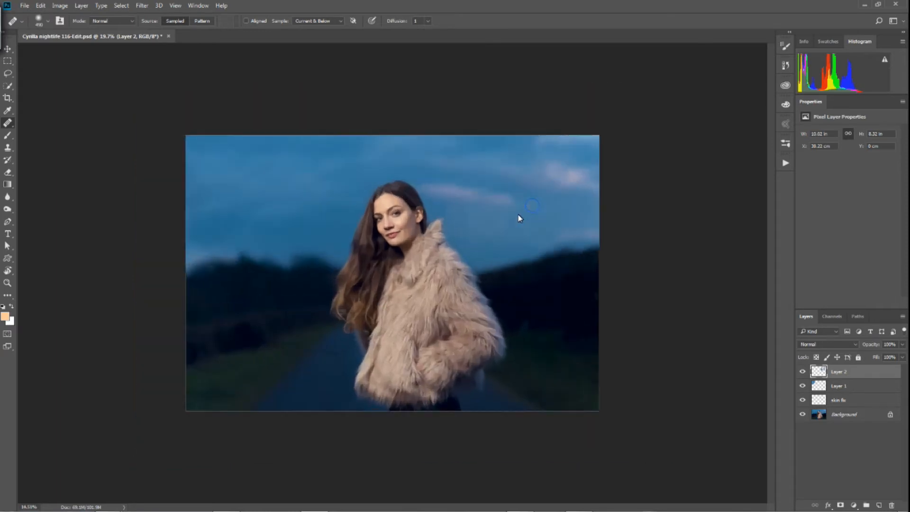
scroll(519, 221, up, 1)
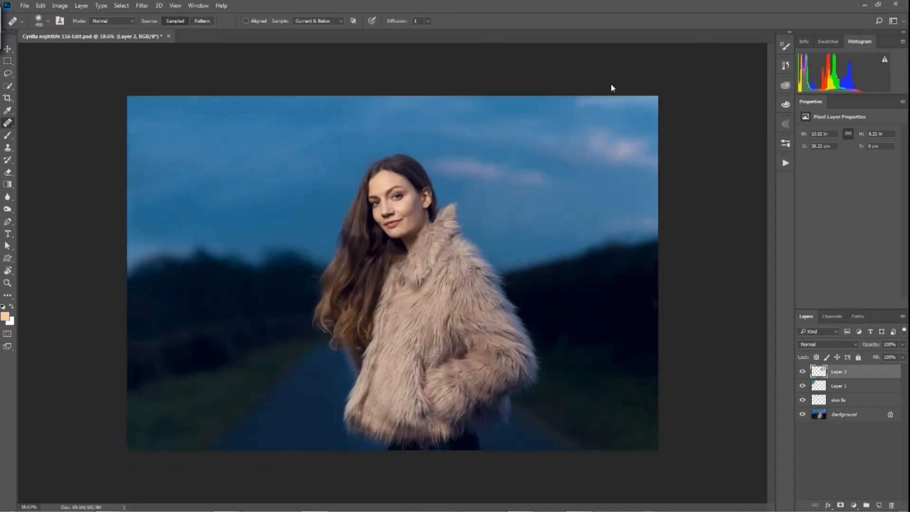
click(572, 210)
scroll(507, 220, down, 1)
scroll(502, 209, down, 3)
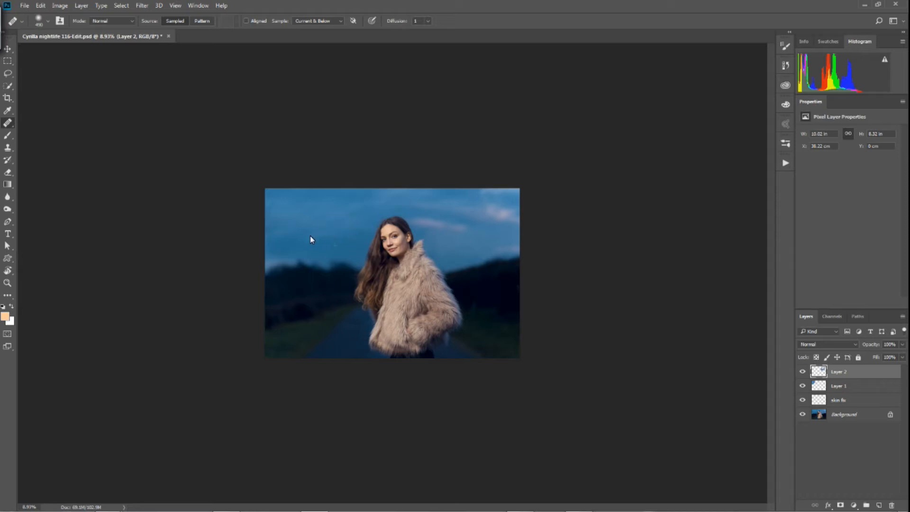
Enlarge the healing brush and even out the patchy sky on the side of the woman's long hair.
click(328, 222)
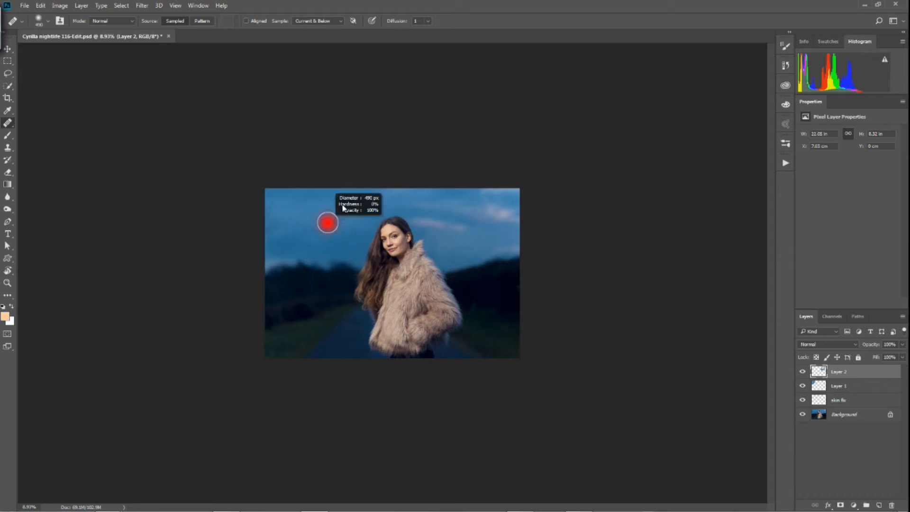
click(348, 219)
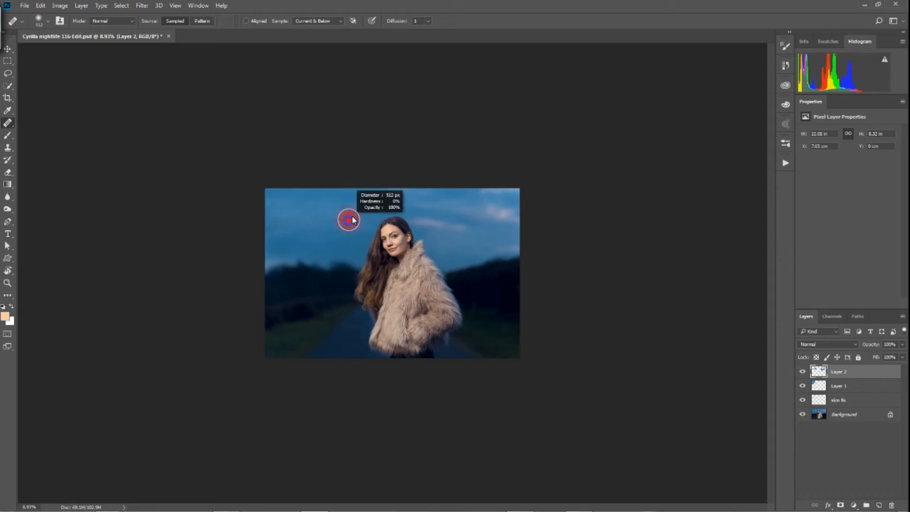
click(310, 223)
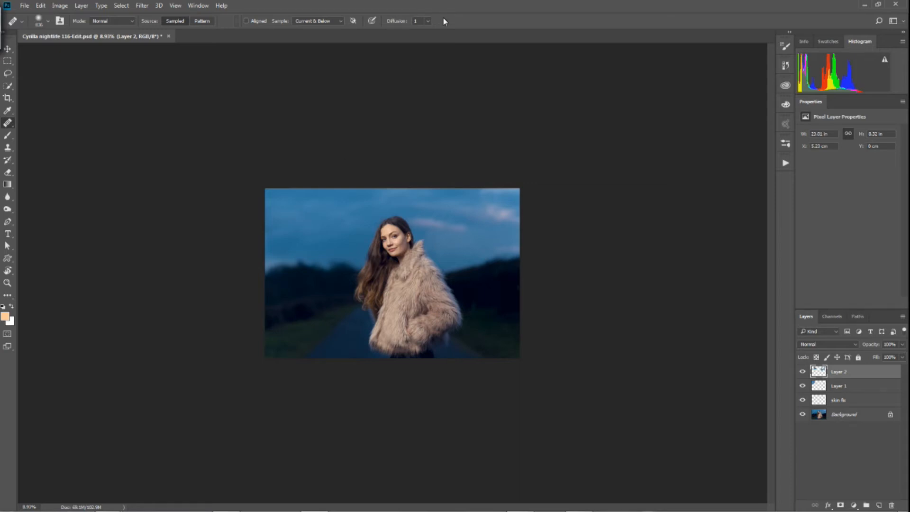
alt+click(301, 268)
click(323, 226)
Compare the portrait with Layer 2 hidden and shown to examine the cleaned-up sky.
mouse_move(408, 278)
mouse_down()
mouse_move(410, 259)
mouse_move(407, 326)
mouse_up()
click(804, 373)
click(803, 373)
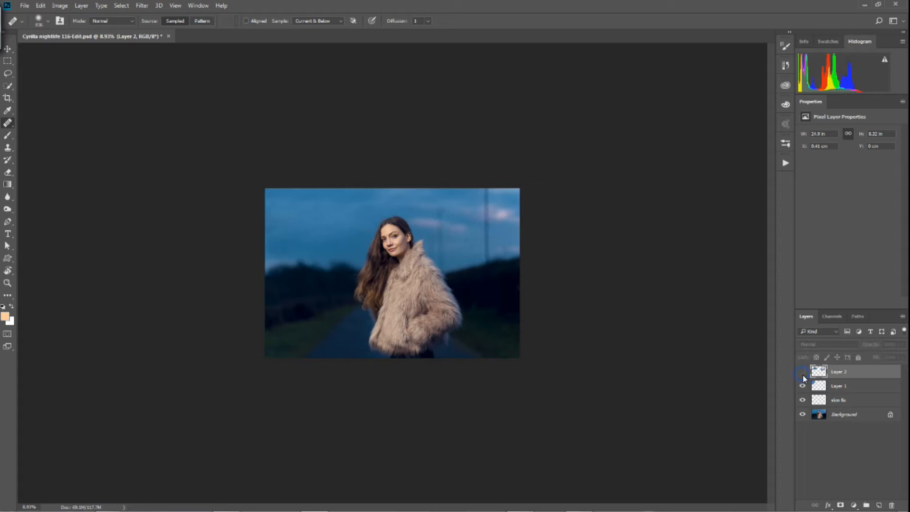
click(803, 374)
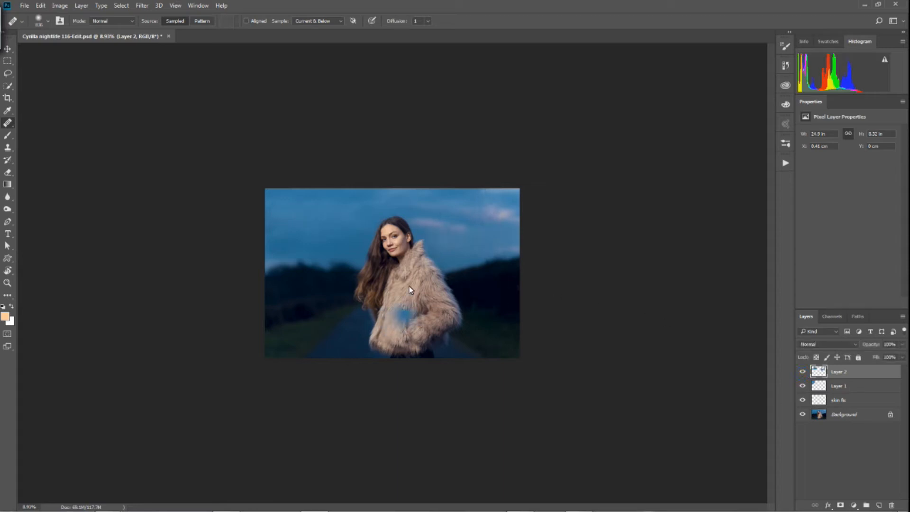
drag(418, 270, 445, 274)
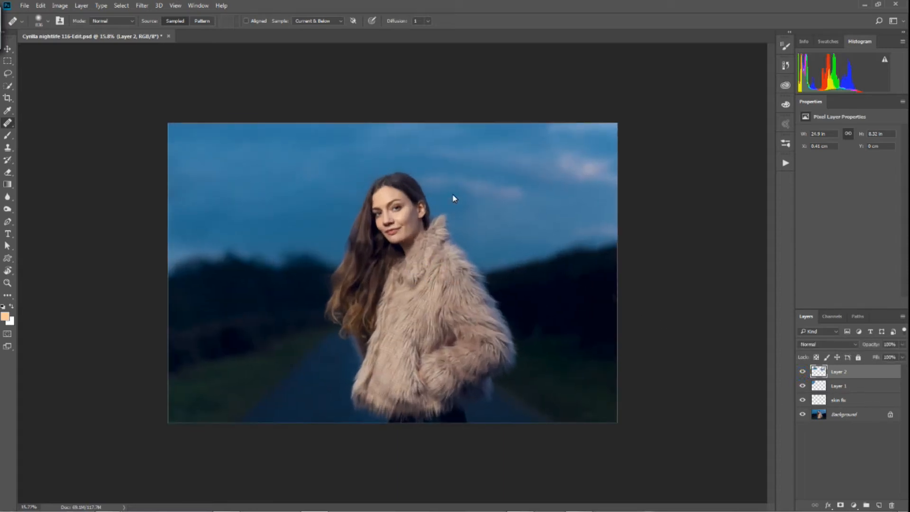
click(409, 311)
Group Layer 2, Layer 1 and skin fix, and compare the image with the group hidden and shown.
shift+click(833, 400)
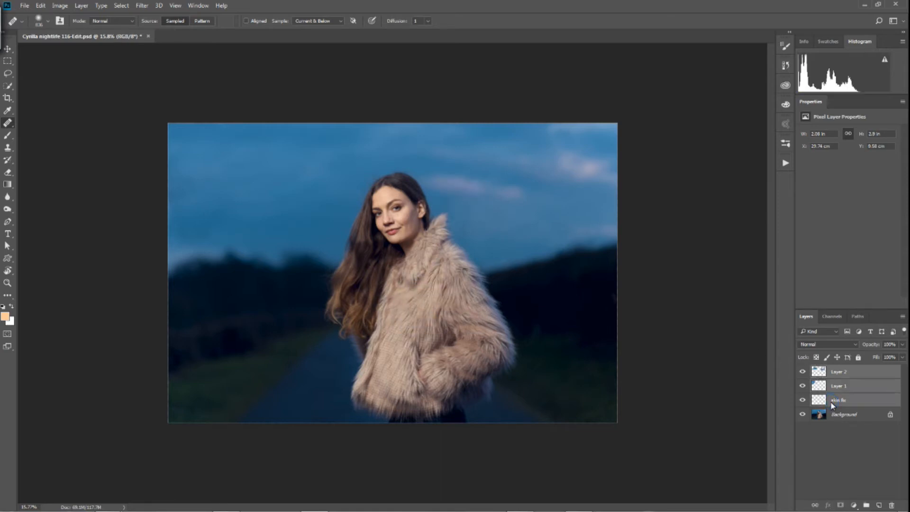
key(ctrl+g)
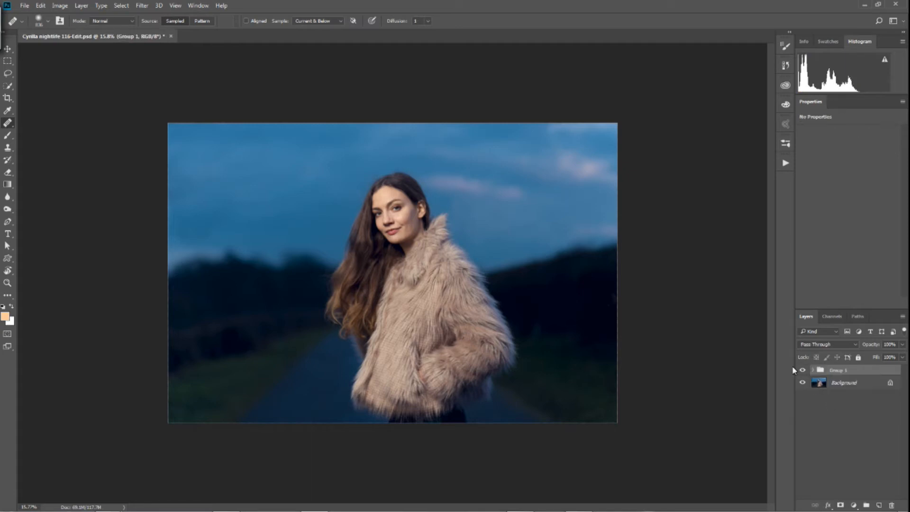
click(802, 371)
click(803, 372)
click(803, 372)
click(802, 372)
click(803, 372)
drag(393, 196, 402, 199)
key(ctrl+z)
Run the Mario Check action to add the black-and-white Check Layer group, and collapse that group.
click(786, 163)
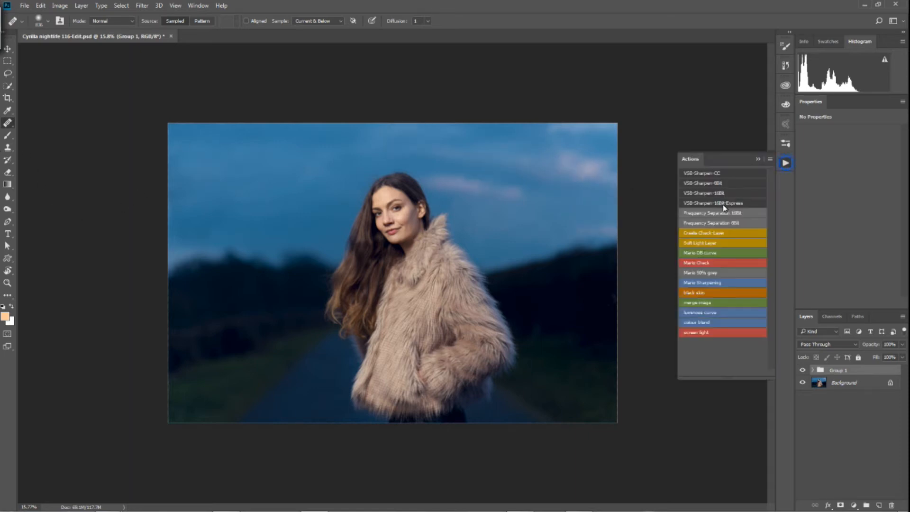
click(706, 264)
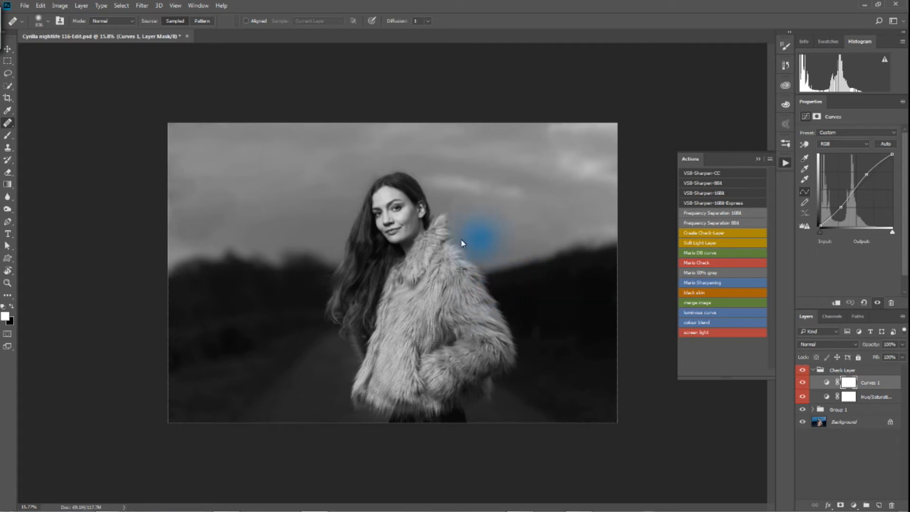
alt+right_click(449, 234)
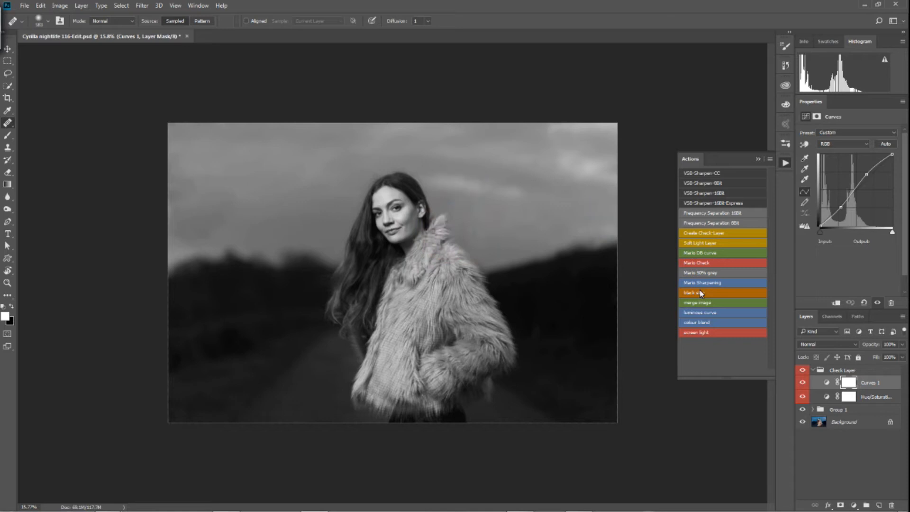
click(813, 370)
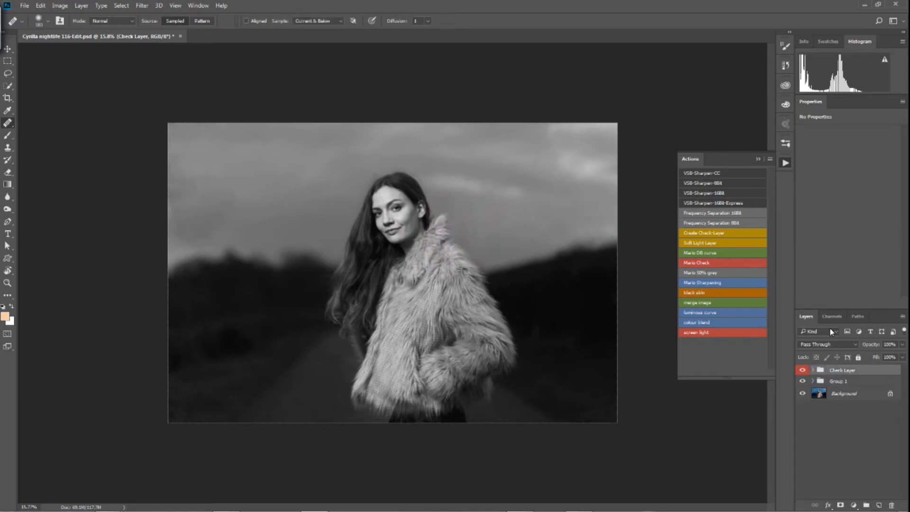
Run the Mario DB curve action above Group 1 to add the dodge and burn curves, and collapse their group.
click(818, 380)
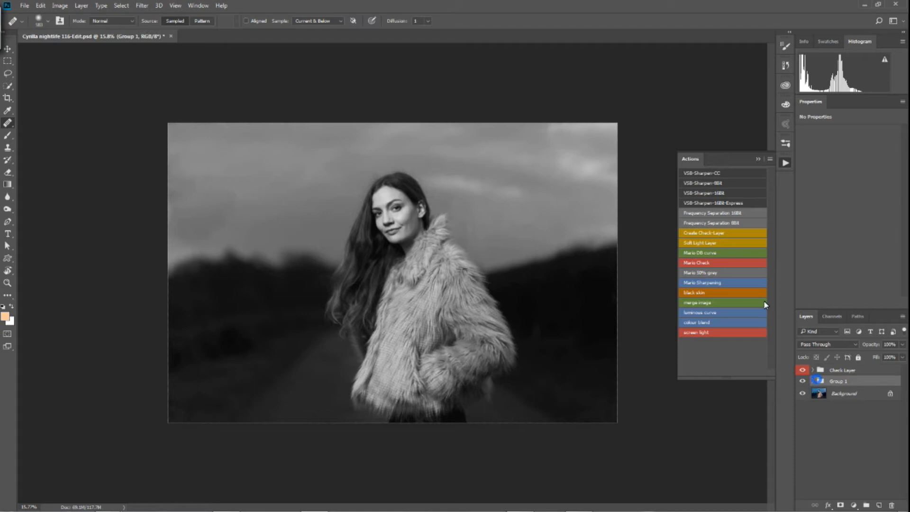
click(713, 254)
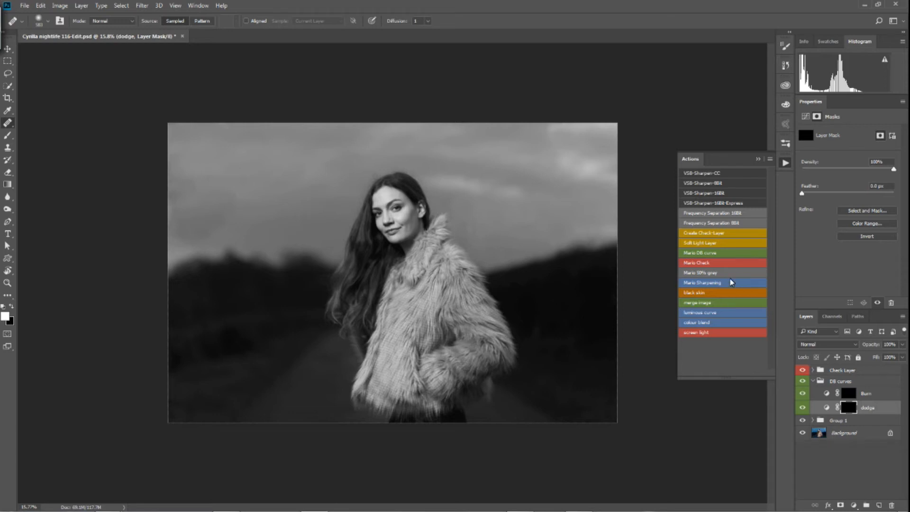
click(815, 382)
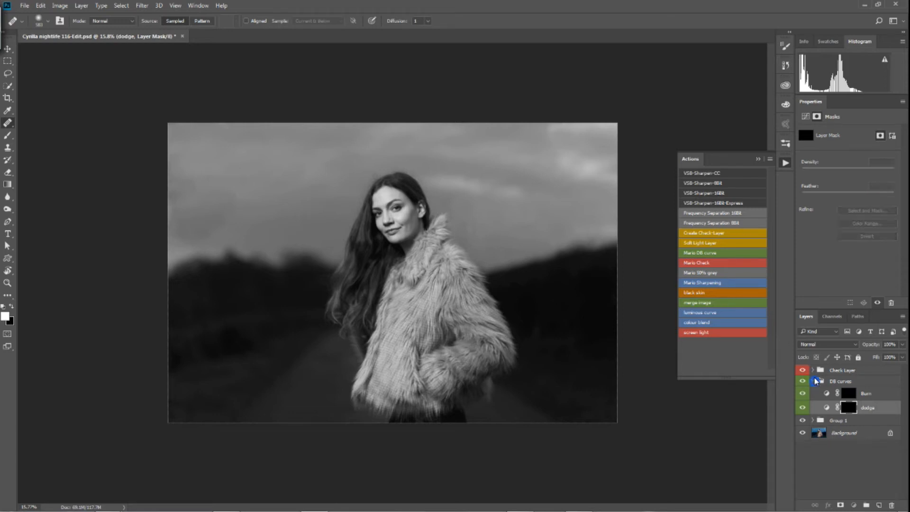
click(813, 381)
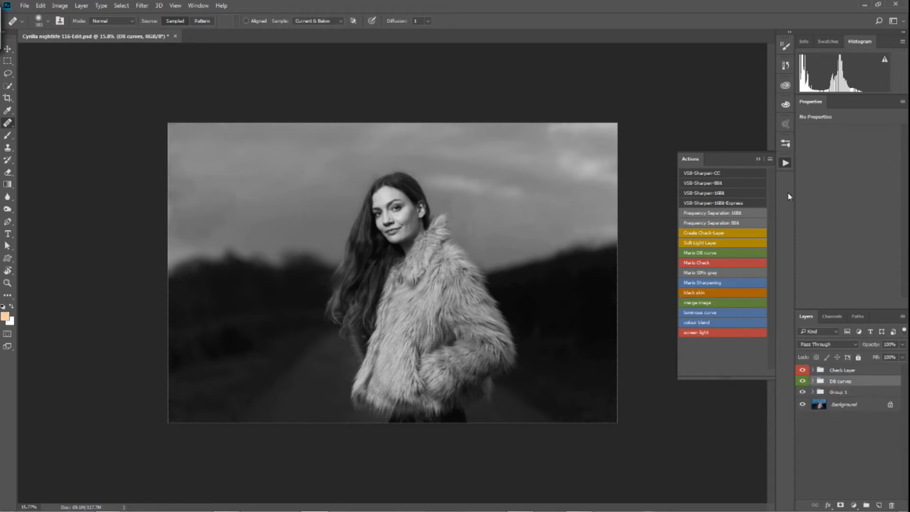
Expand the Check Layer group and compare the image with it hidden and shown.
click(814, 371)
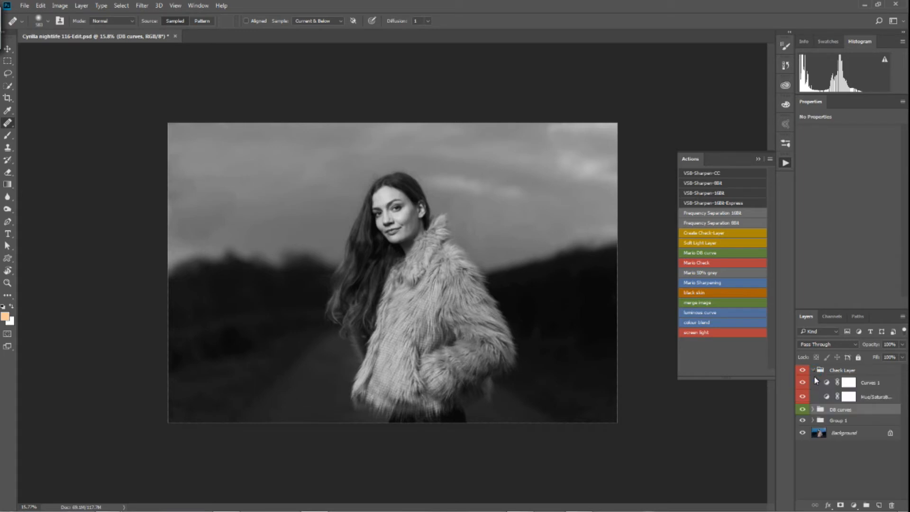
click(803, 370)
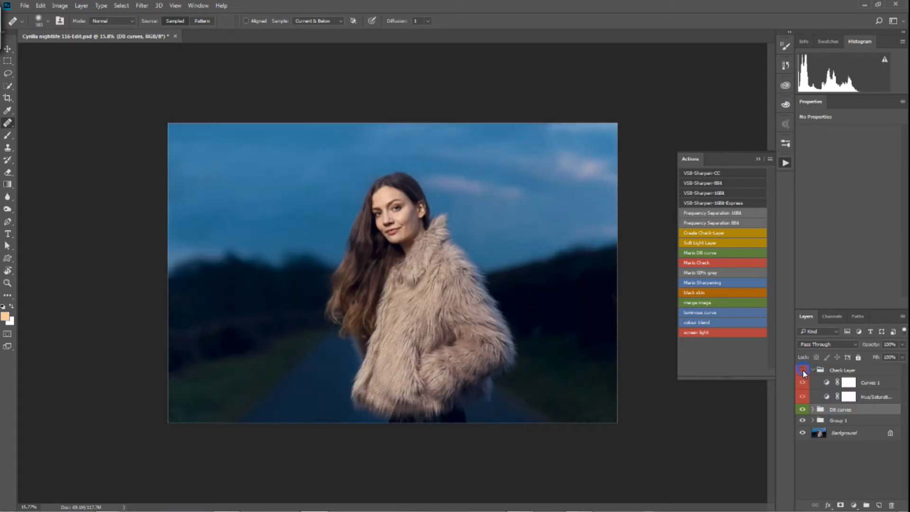
click(803, 370)
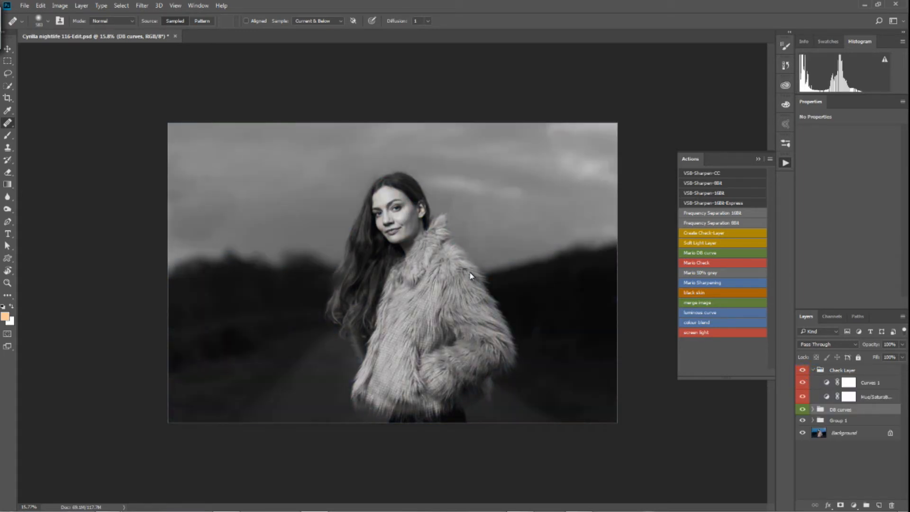
Target the dodge curve's layer mask with the Brush and set the brush flow to 3%.
click(8, 136)
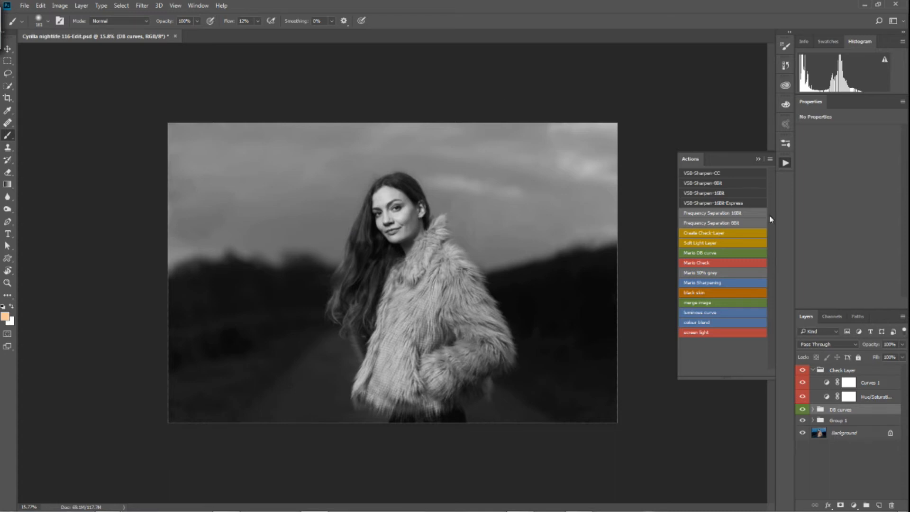
click(813, 410)
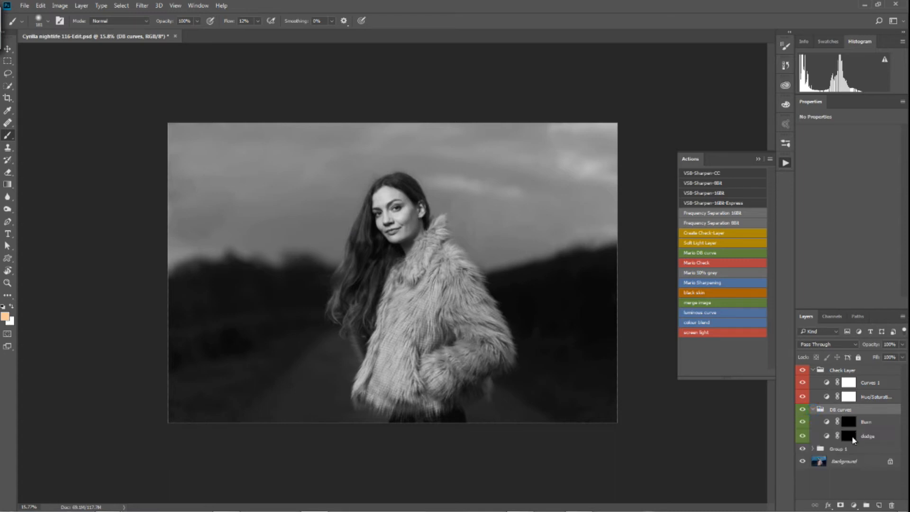
click(849, 435)
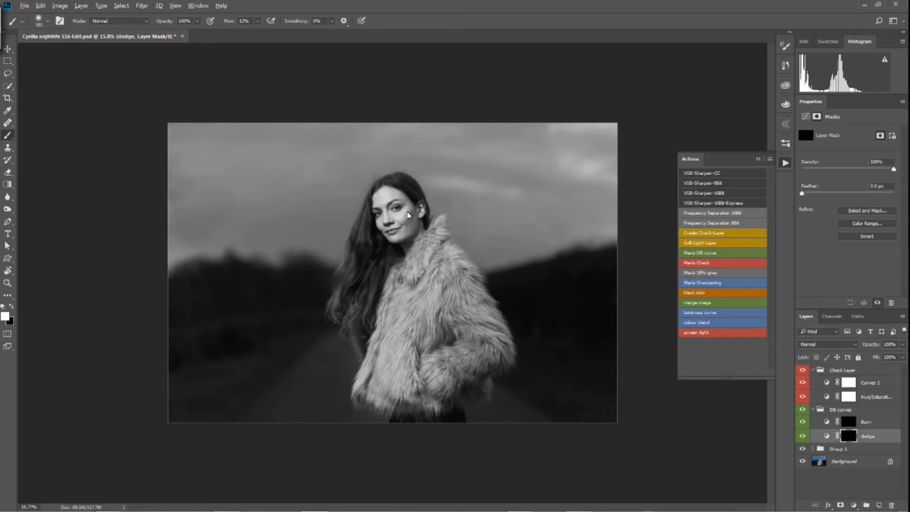
scroll(425, 214, up, 5)
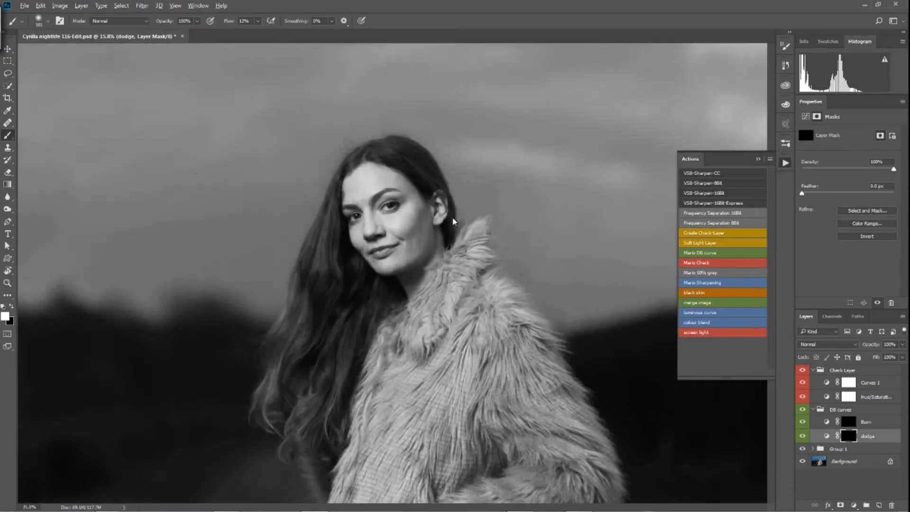
scroll(453, 221, up, 5)
scroll(488, 230, down, 8)
scroll(437, 242, up, 8)
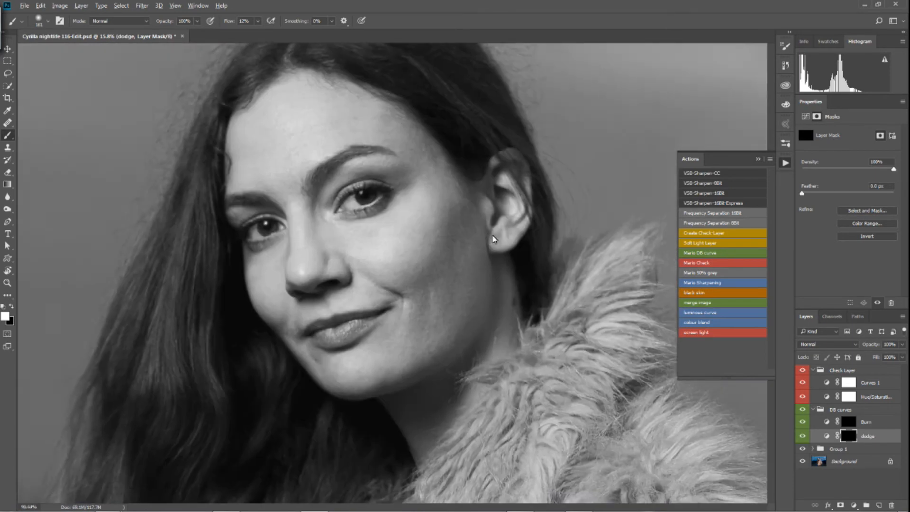
scroll(505, 238, up, 3)
scroll(498, 241, down, 2)
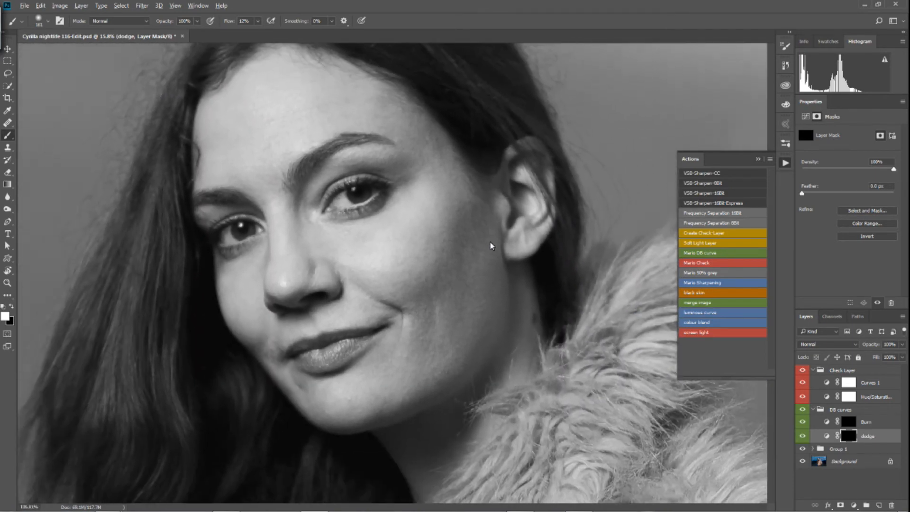
click(230, 22)
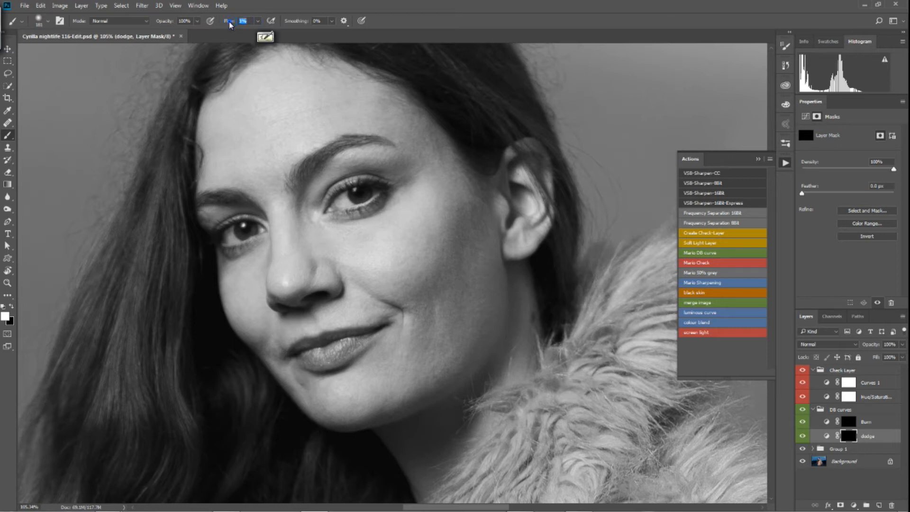
key(Down)
Lighten dark patches on the cheek and forehead by painting white on the dodge mask, reducing the brush to about 17 px.
drag(484, 251, 454, 258)
mouse_move(465, 282)
mouse_down()
mouse_move(455, 280)
mouse_move(460, 293)
mouse_up()
click(332, 123)
alt+right_click(381, 101)
click(384, 105)
alt+right_click(294, 122)
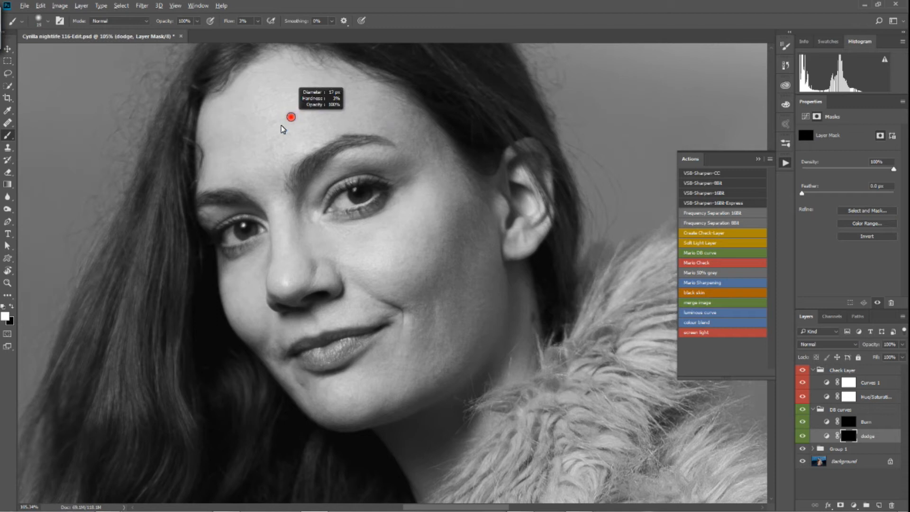
click(274, 123)
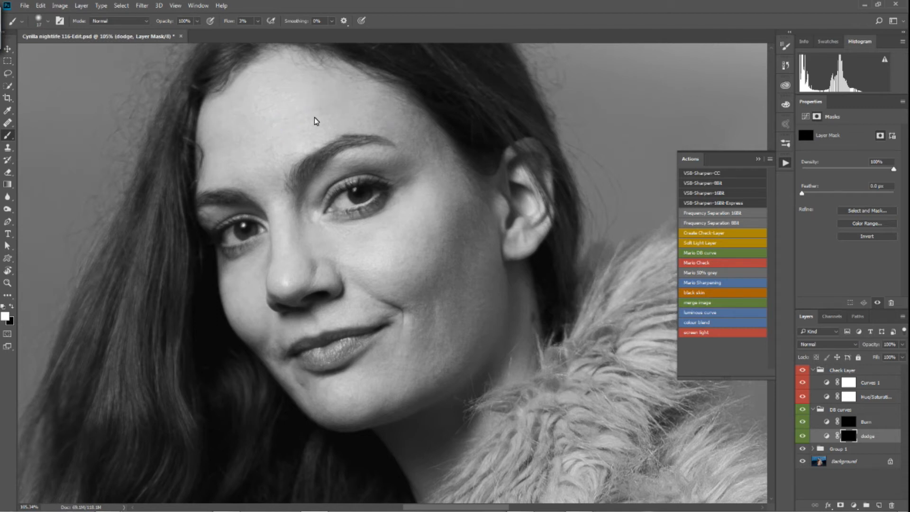
Lighten dark patches on the forehead, beside the nose, on the cheeks and near the mouth on the dodge mask, adjusting the brush size.
click(327, 106)
click(313, 84)
alt+right_click(244, 264)
drag(249, 264, 262, 254)
mouse_move(231, 277)
mouse_down()
mouse_move(233, 296)
mouse_move(375, 250)
mouse_move(365, 237)
mouse_up()
drag(389, 234, 399, 244)
alt+right_click(398, 255)
drag(400, 288, 407, 287)
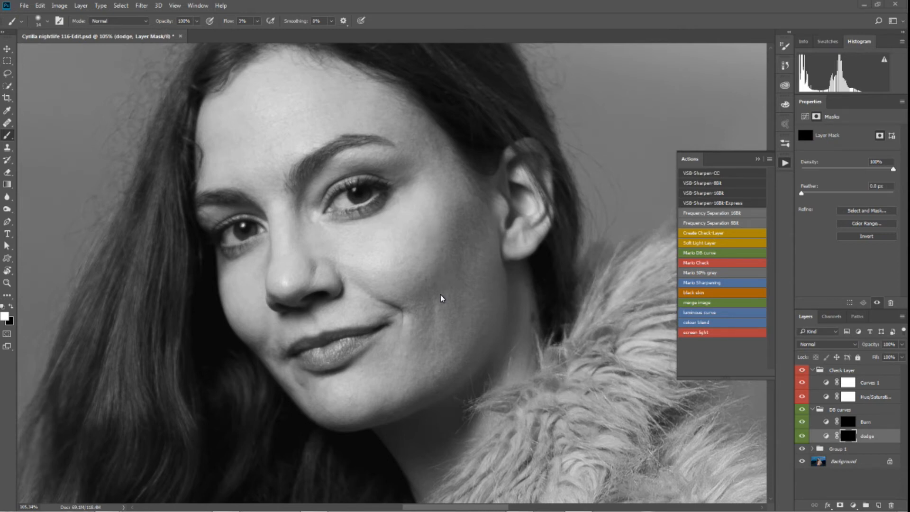
drag(467, 295, 445, 321)
click(304, 385)
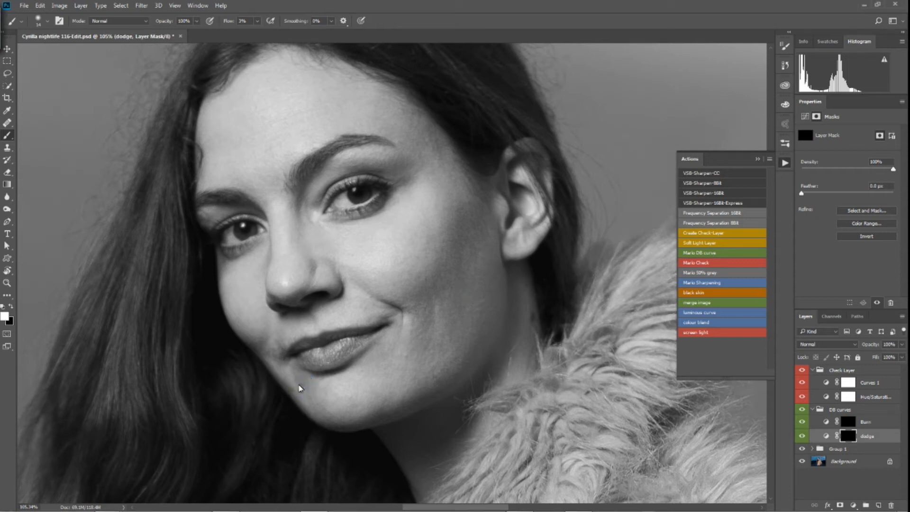
Paint white on the dodge mask over darker patches at the chin, beside the mouth, between the eyebrows and at the temple.
click(300, 382)
click(272, 353)
click(278, 342)
mouse_move(265, 182)
mouse_down()
mouse_move(274, 270)
mouse_move(284, 277)
mouse_up()
click(286, 279)
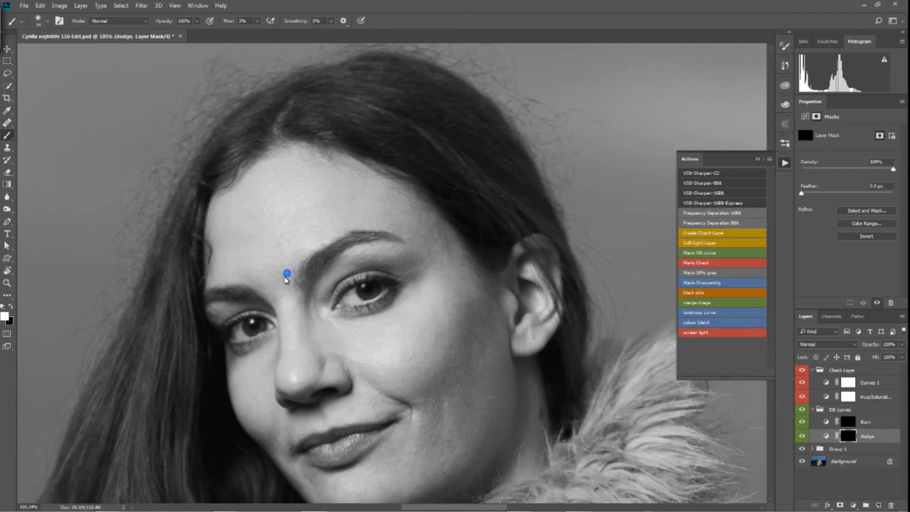
click(436, 241)
Compare the whole face with the dodge curve hidden and shown.
scroll(325, 255, down, 4)
scroll(337, 260, up, 2)
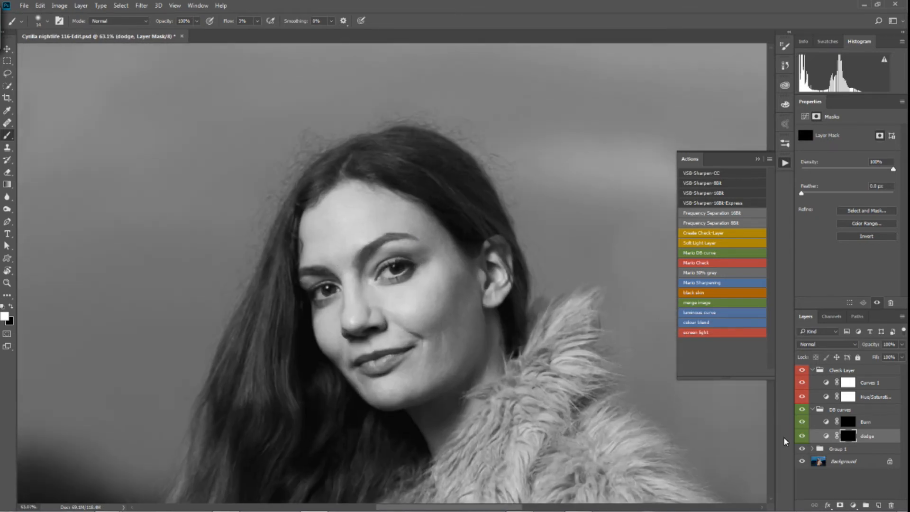
click(801, 437)
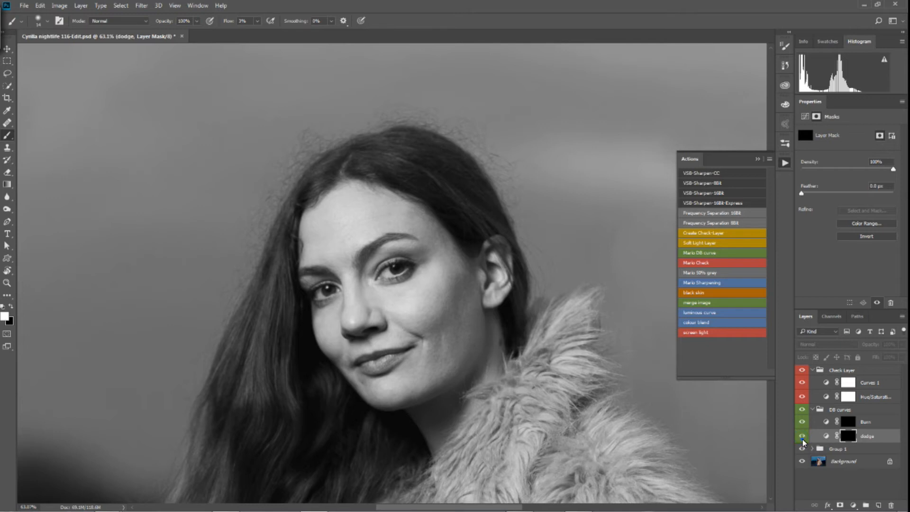
click(802, 438)
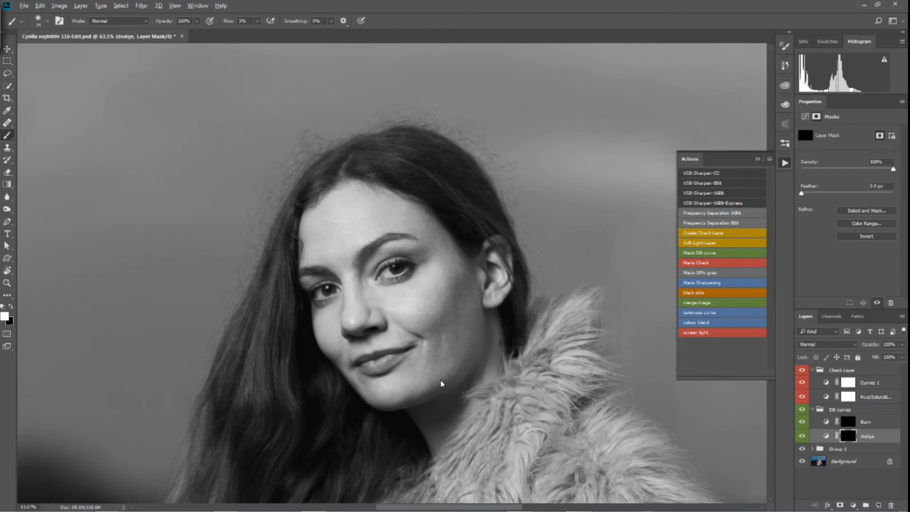
Lighten uneven dark patches along the jawline and lower cheek on the dodge mask.
mouse_move(451, 379)
mouse_down()
mouse_move(557, 366)
mouse_move(420, 388)
mouse_up()
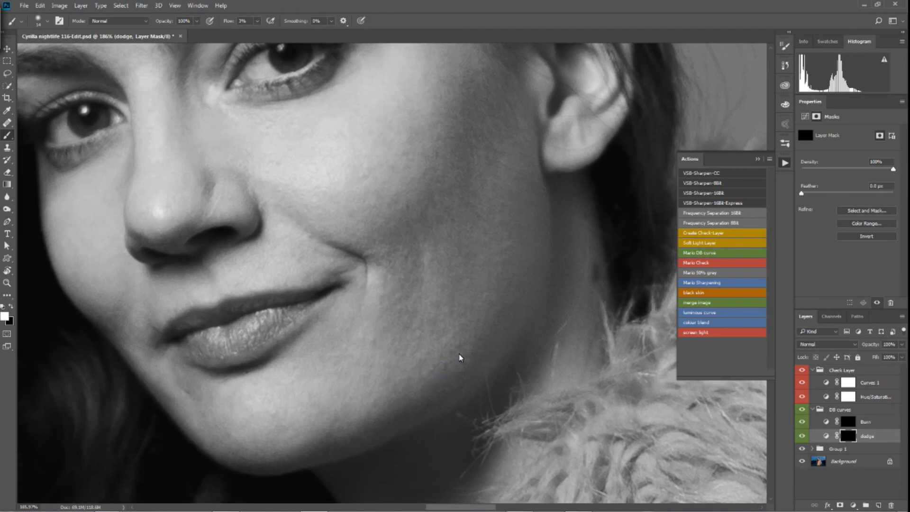
mouse_move(465, 346)
mouse_down()
mouse_move(458, 374)
mouse_move(474, 357)
mouse_up()
mouse_move(462, 287)
mouse_down()
mouse_move(339, 350)
mouse_move(375, 354)
mouse_move(378, 390)
mouse_up()
click(355, 396)
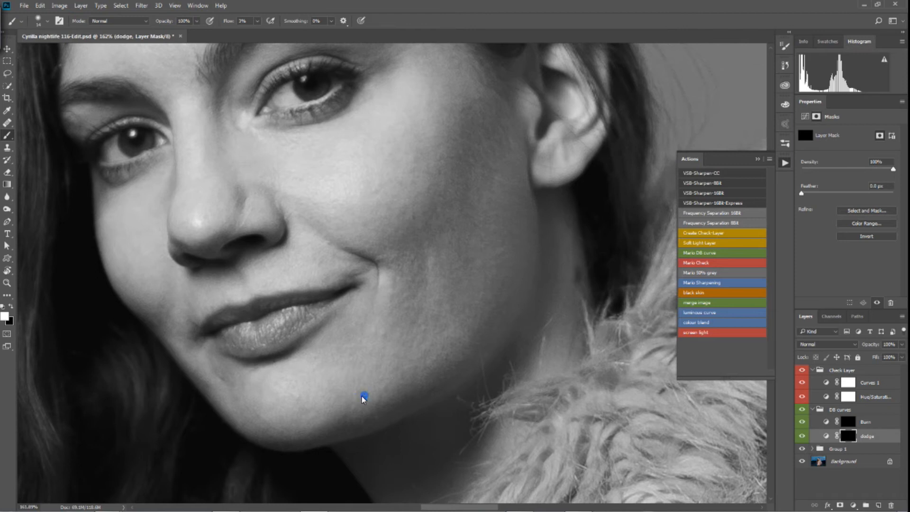
click(370, 420)
drag(345, 251, 397, 354)
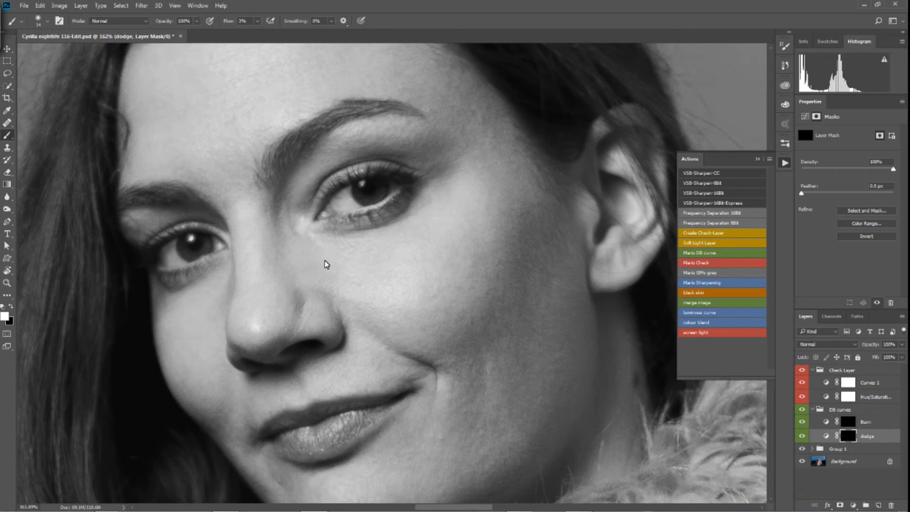
Lighten dark areas between the eyebrows, along the nose bridge, under the eye and on the shadowed lower cheek on the dodge mask.
click(292, 229)
click(288, 209)
click(290, 194)
click(350, 251)
click(277, 256)
click(186, 385)
click(229, 403)
click(166, 357)
drag(228, 238, 163, 252)
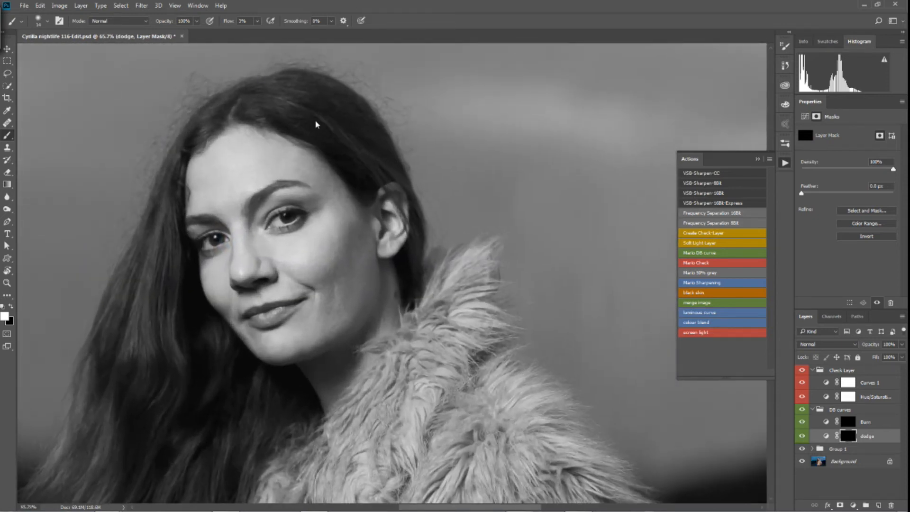
Target the Burn curve's mask, resize the brush and darken bright patches on the cheek beside the mouth.
click(847, 422)
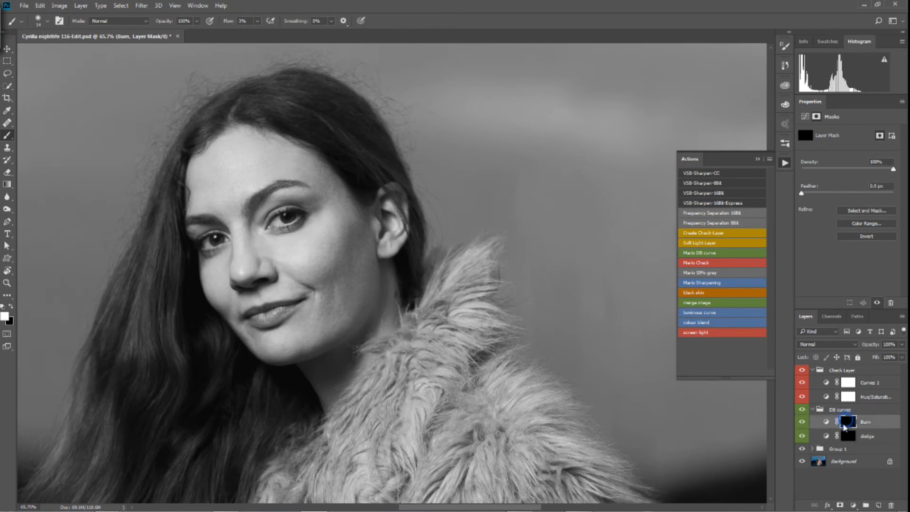
drag(341, 306, 345, 299)
scroll(389, 251, up, 5)
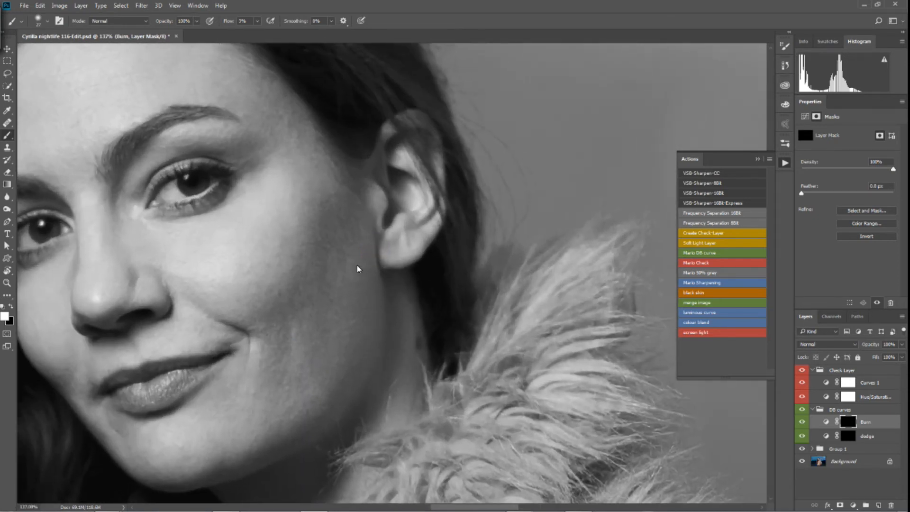
alt+right_click(361, 243)
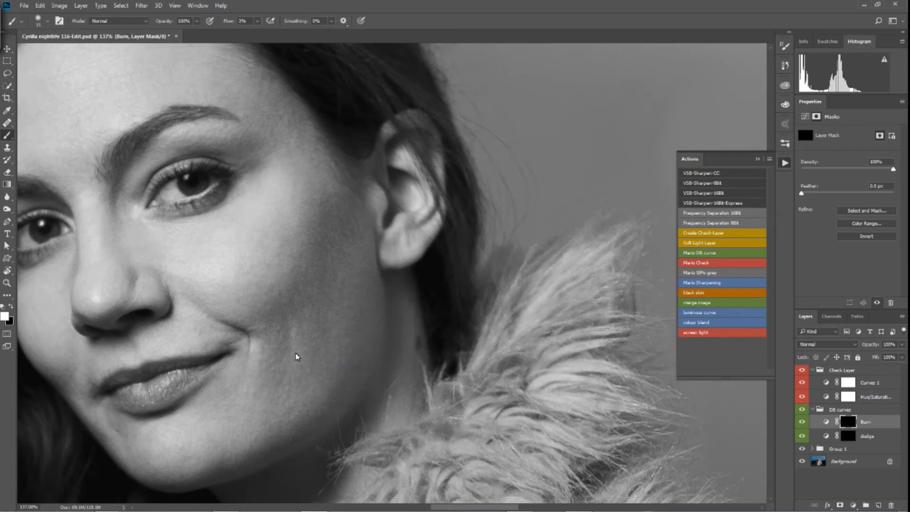
drag(295, 329, 299, 359)
drag(286, 393, 296, 415)
drag(278, 379, 365, 309)
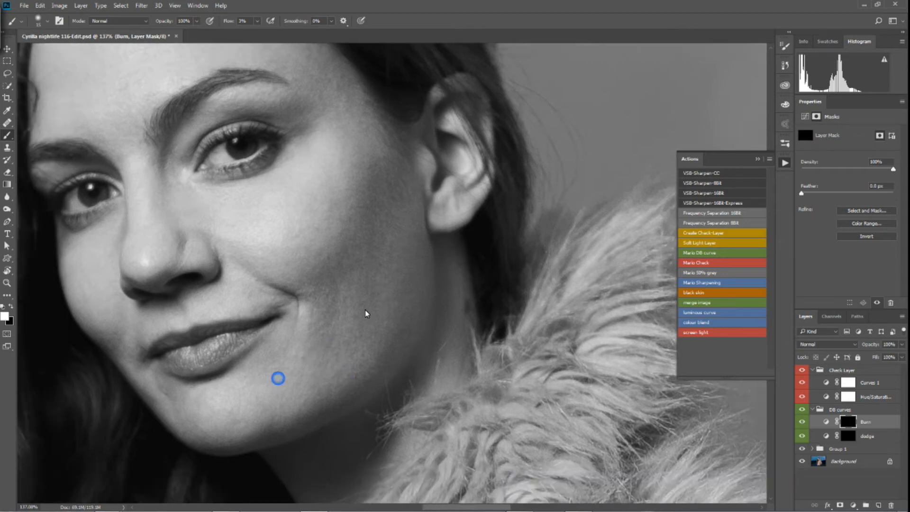
drag(354, 359, 333, 345)
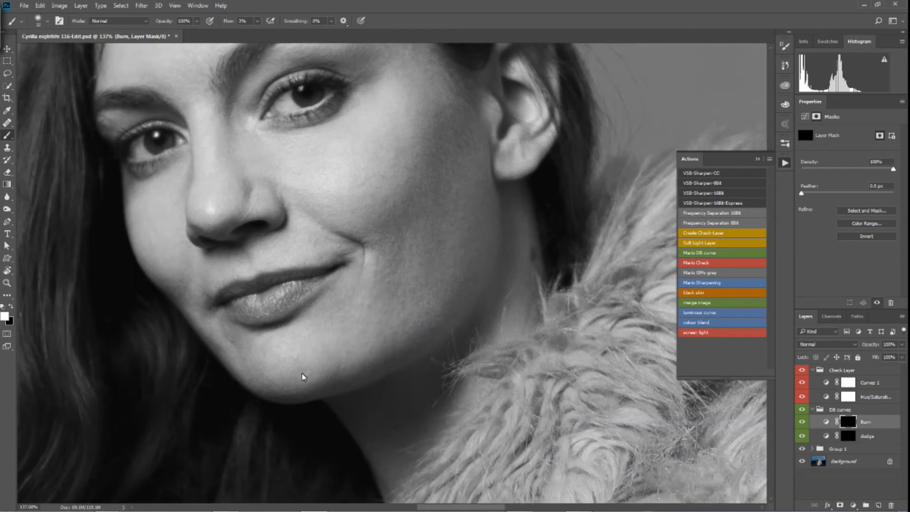
Darken bright patches on the chin, the jawline and the lower cheek by painting white on the Burn mask.
drag(306, 378, 317, 371)
drag(370, 369, 362, 319)
drag(375, 352, 375, 364)
drag(373, 353, 372, 356)
drag(432, 305, 437, 305)
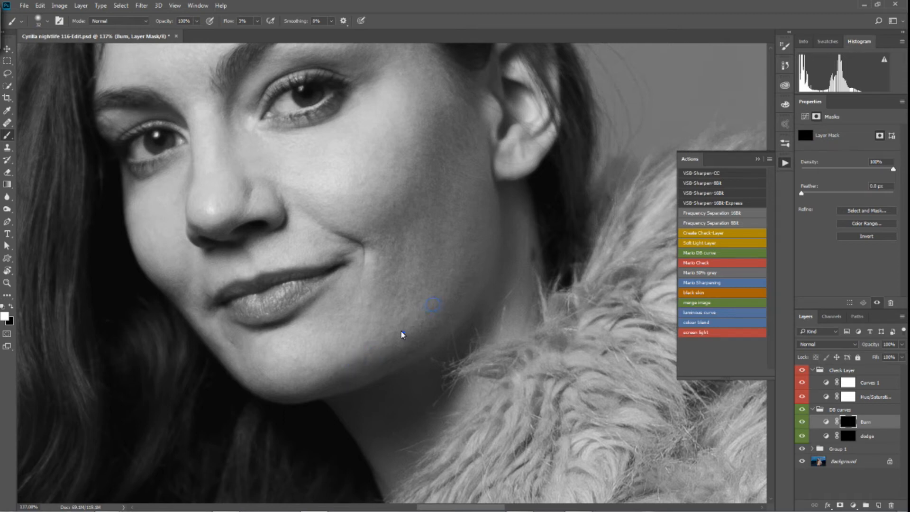
drag(401, 346, 402, 346)
drag(290, 384, 291, 387)
Reduce the brush size and darken bright spots around the nose on the Burn mask.
alt+right_click(210, 223)
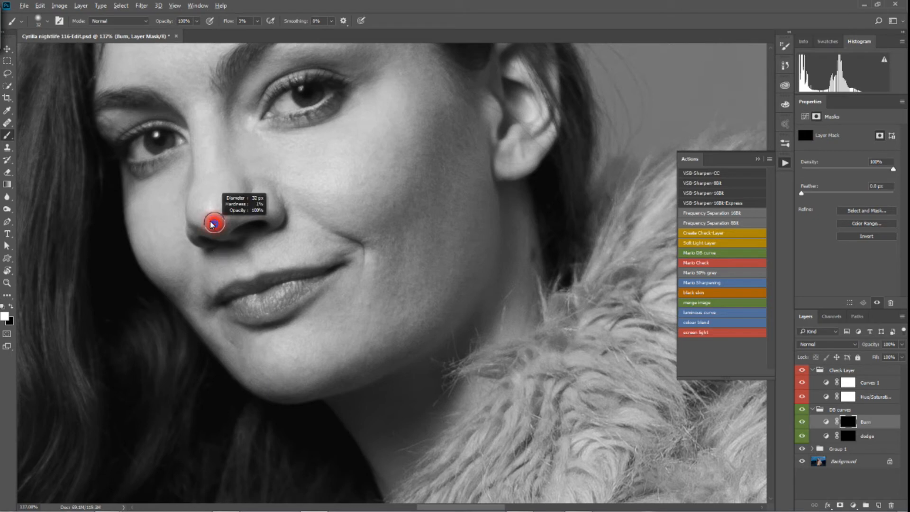
drag(204, 122, 230, 301)
drag(264, 410, 260, 356)
ctrl+click(251, 336)
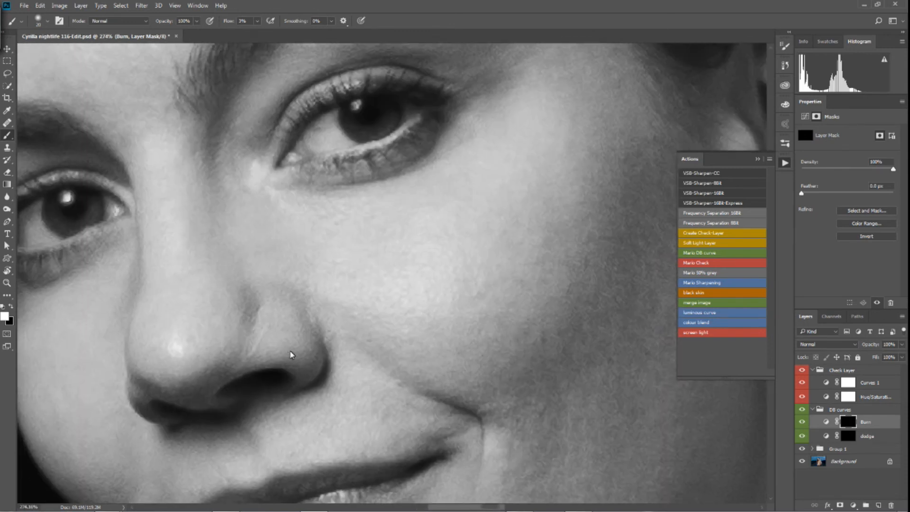
alt+click(288, 351)
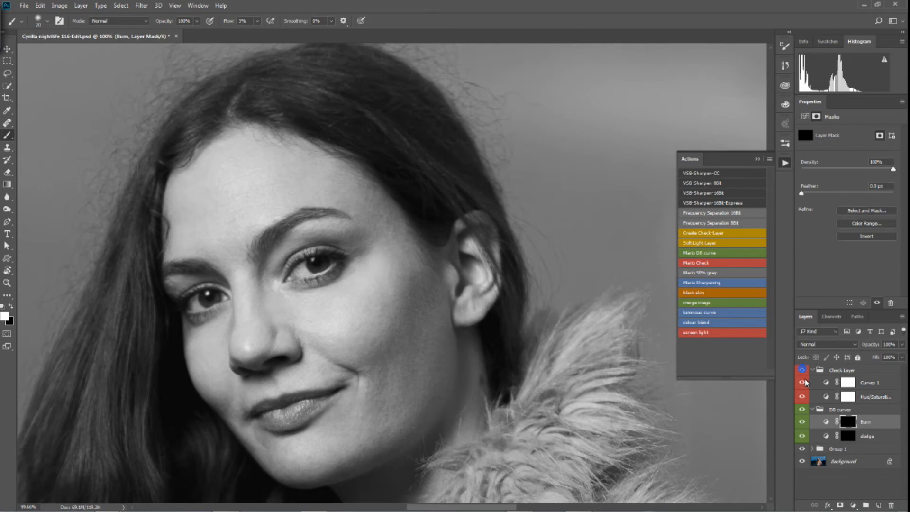
Hide the Check Layer group and heal the crease on the side of the nose on Group 1's skin fix layer with the Healing Brush.
click(802, 369)
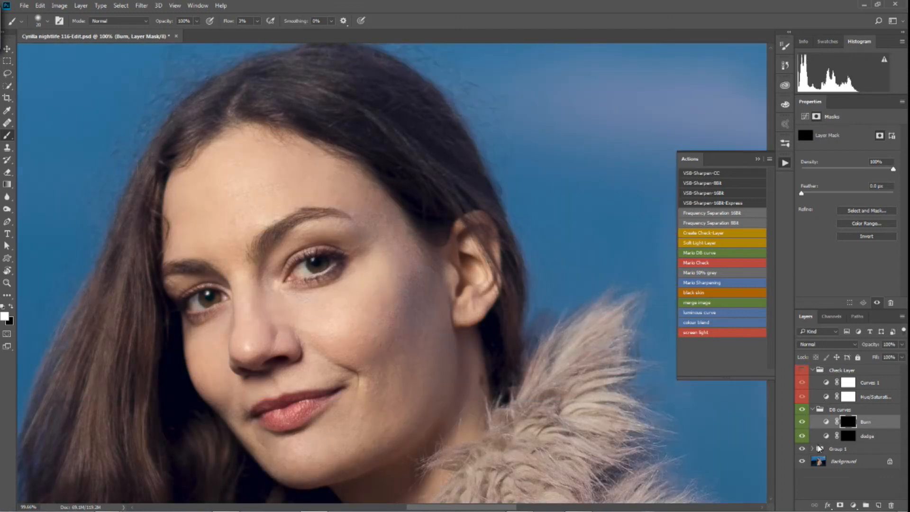
click(813, 449)
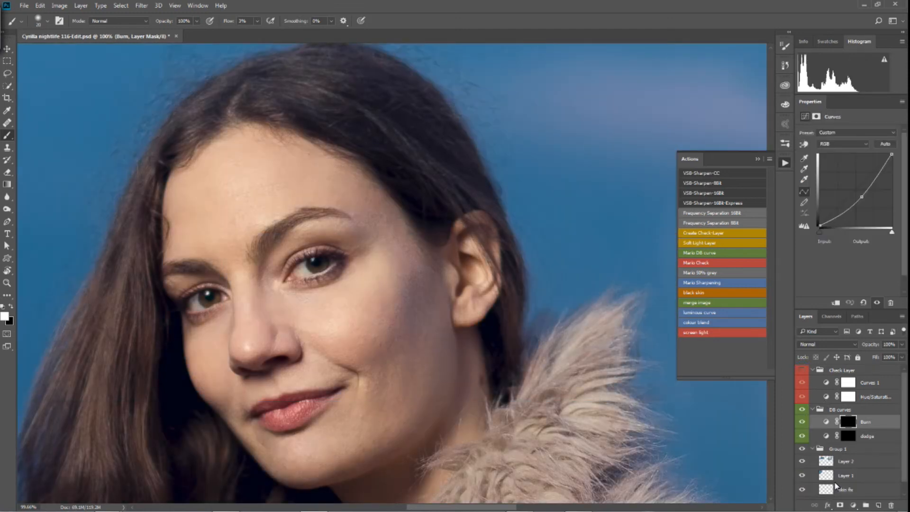
click(846, 489)
alt+click(259, 241)
key(j)
drag(277, 297, 155, 318)
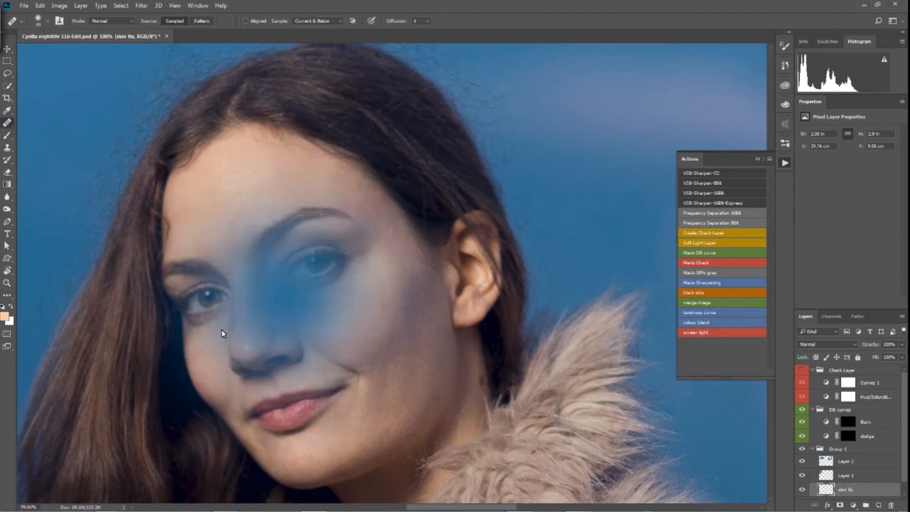
mouse_move(263, 345)
mouse_down()
mouse_move(392, 314)
mouse_move(282, 338)
mouse_move(310, 332)
mouse_up()
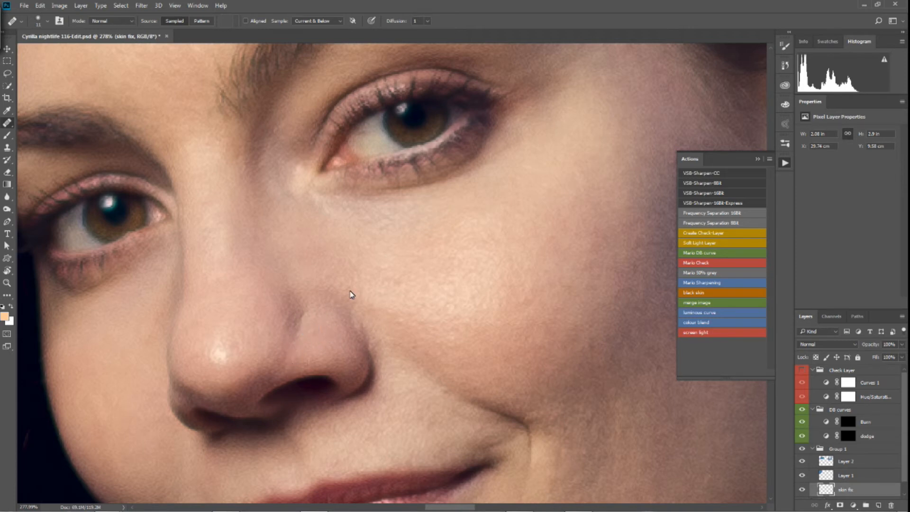
key(ctrl+0)
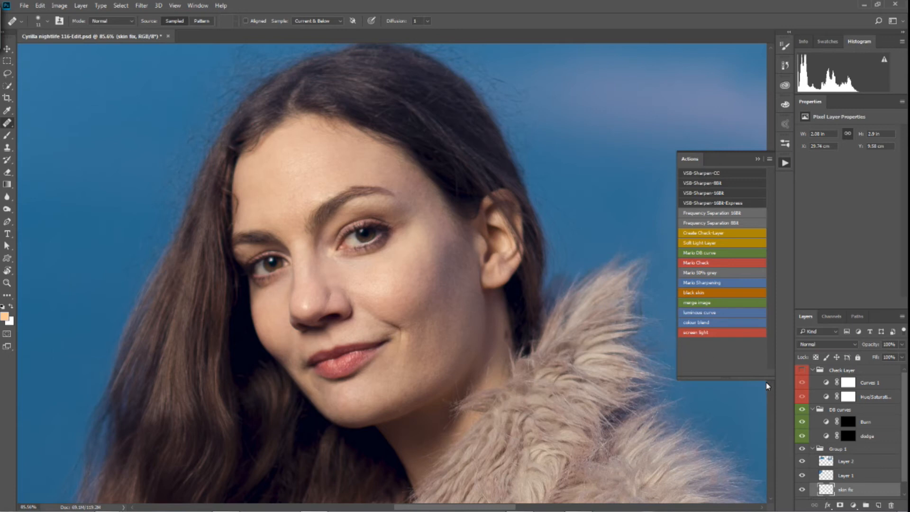
Collapse Group 1, show the Check Layer group again and target the Burn curve's mask with the Brush.
click(812, 449)
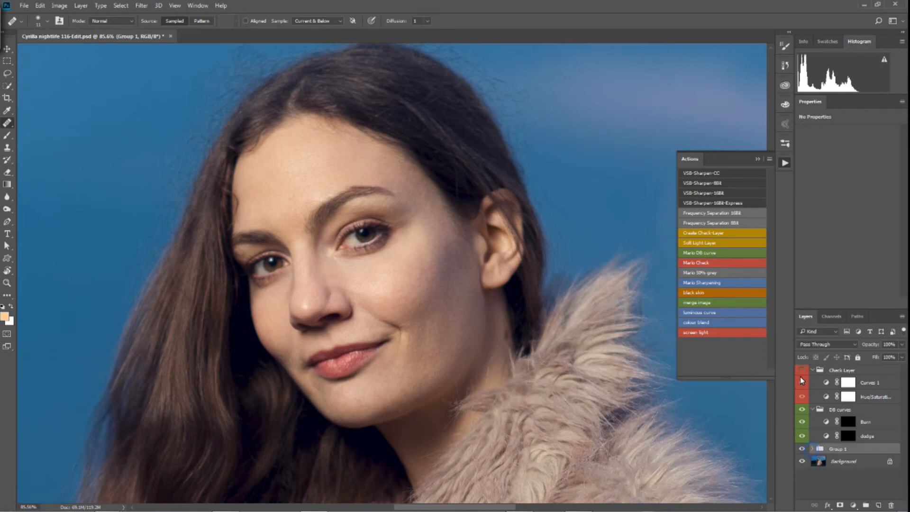
click(802, 371)
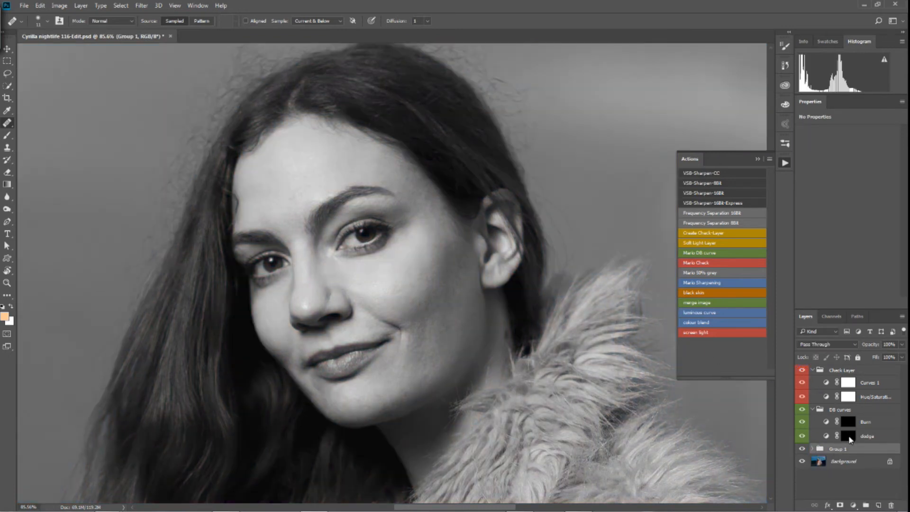
click(849, 422)
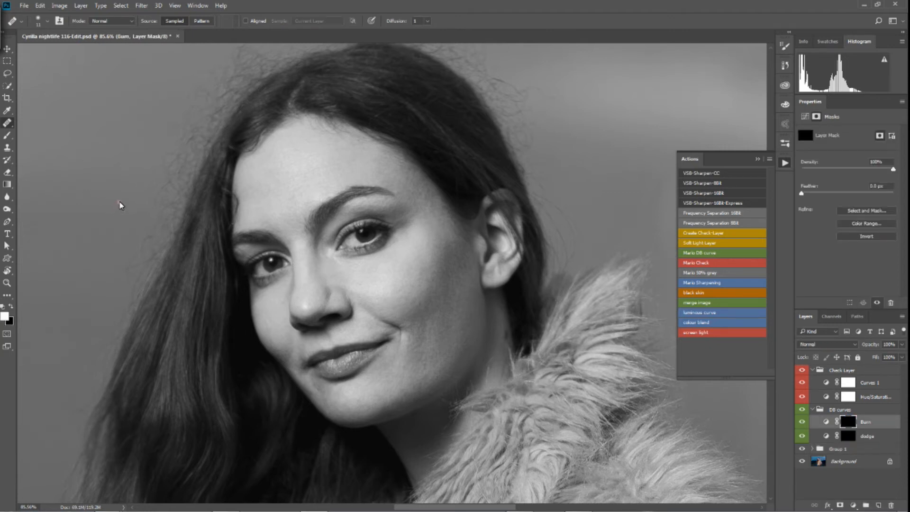
key(b)
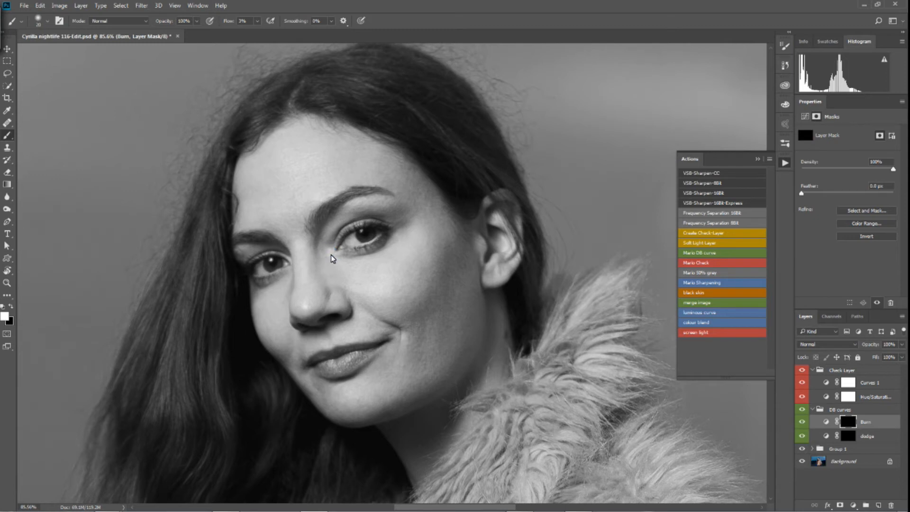
Darken bright patches beside the nose bridge, around the far eye, at the temple and on the forehead on the Burn mask.
mouse_move(331, 254)
mouse_down()
mouse_move(323, 260)
mouse_move(319, 233)
mouse_up()
drag(269, 288, 266, 284)
drag(416, 185, 432, 211)
drag(402, 160, 326, 148)
Collapse the DB curves group and run the Mario DB curve action to add a second set of dodge and burn curves.
scroll(354, 282, down, 5)
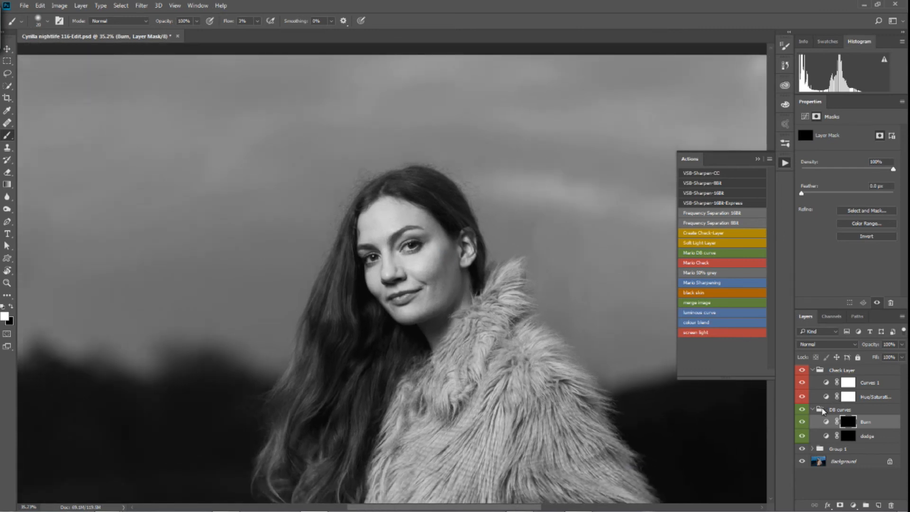
click(814, 410)
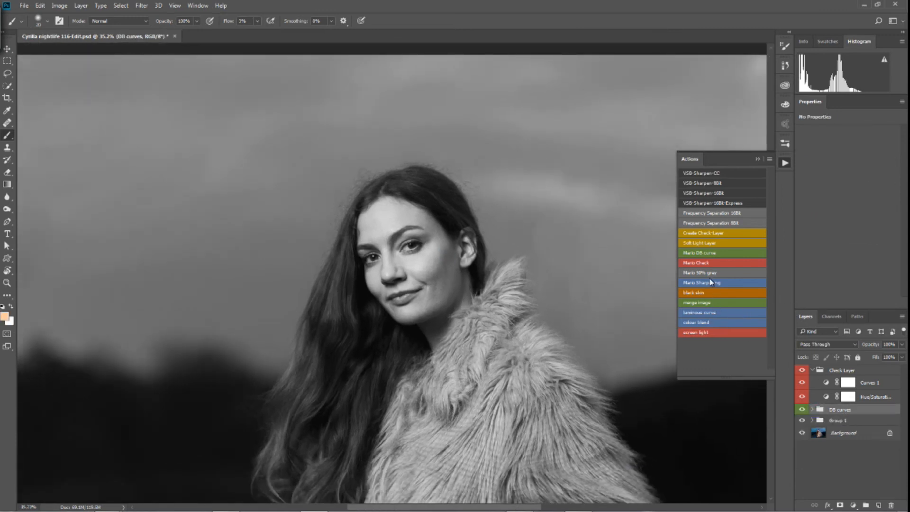
click(719, 253)
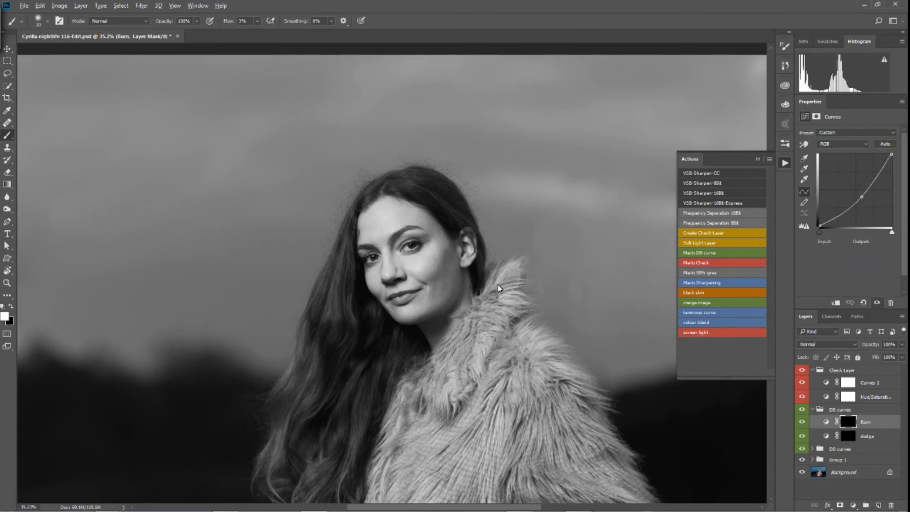
Compare the face at 100% with the first DB curves group hidden and shown, leaving it visible.
key(ctrl+1)
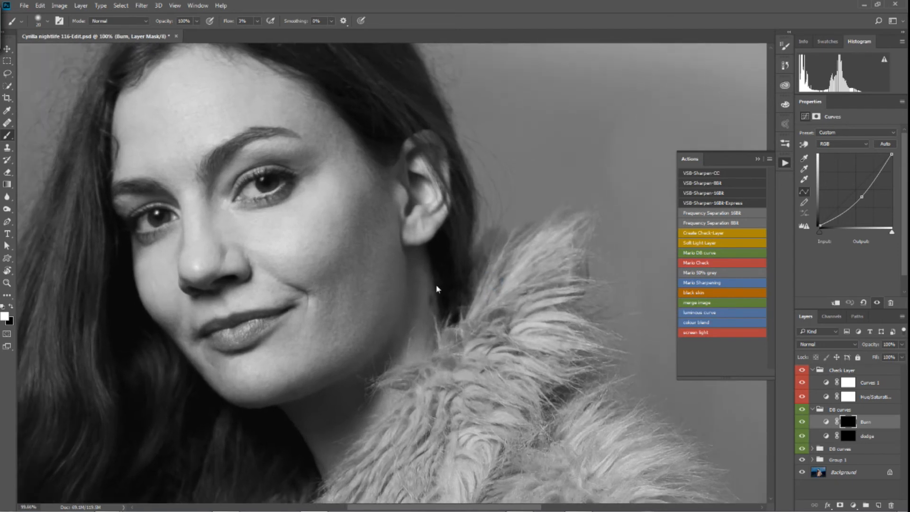
drag(340, 274, 411, 288)
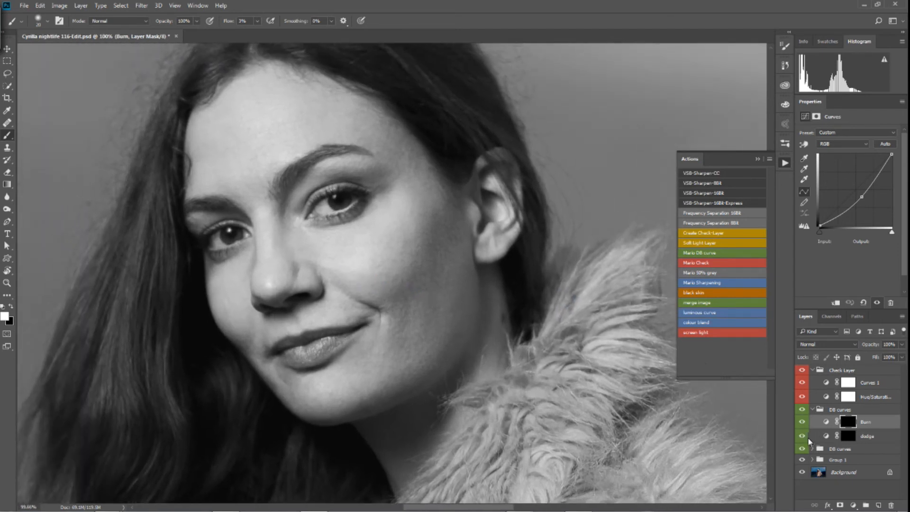
click(801, 449)
click(802, 450)
click(801, 452)
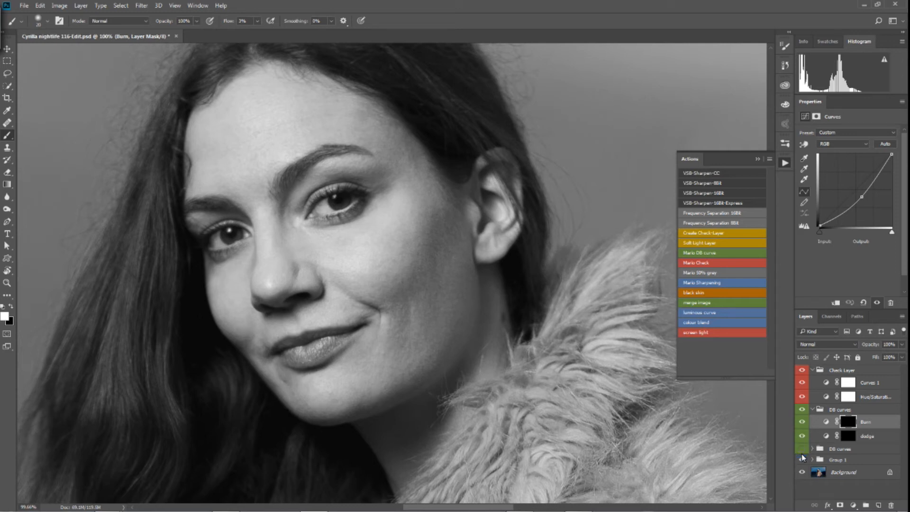
click(802, 450)
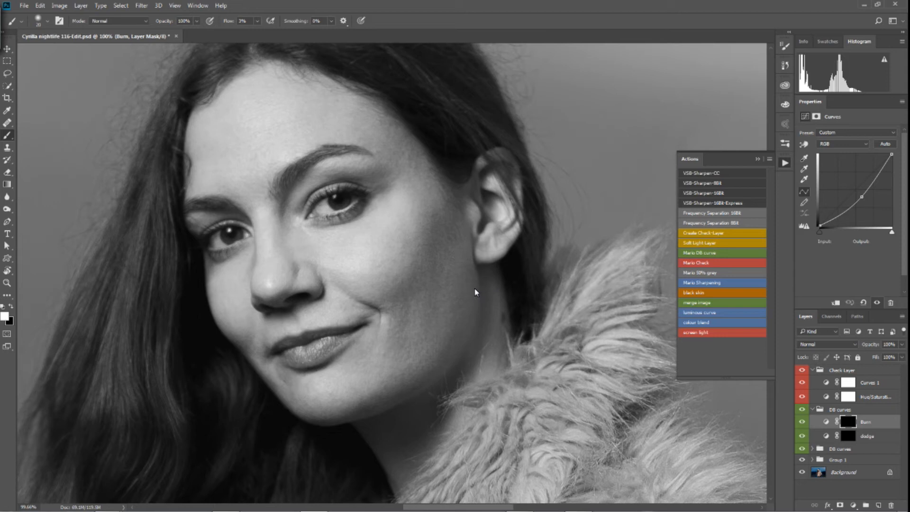
Target the dodge mask in the upper DB curves group, set the Brush flow to 10% and brighten the chin.
scroll(332, 359, down, 5)
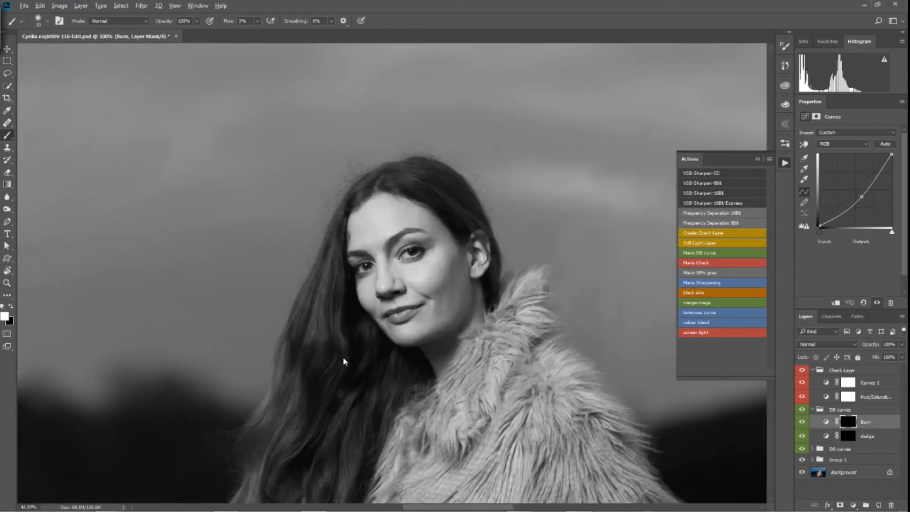
scroll(342, 356, down, 3)
scroll(347, 368, up, 4)
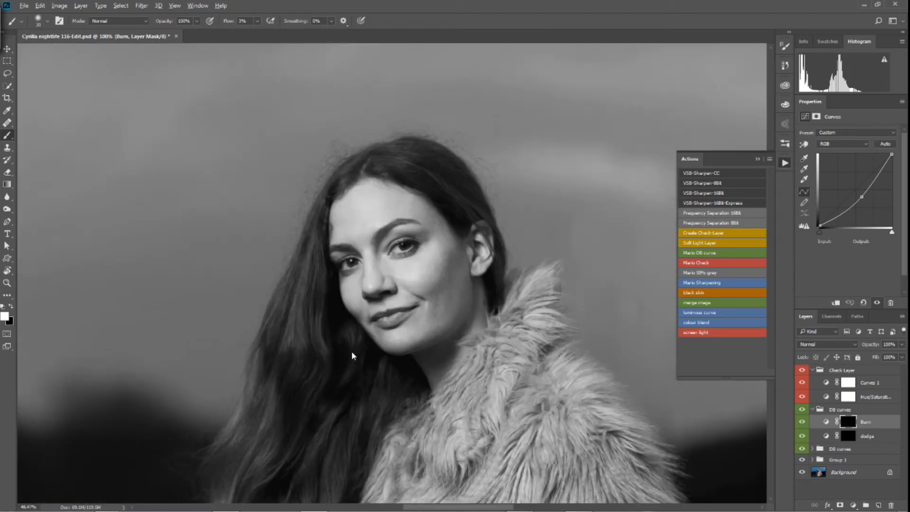
click(848, 436)
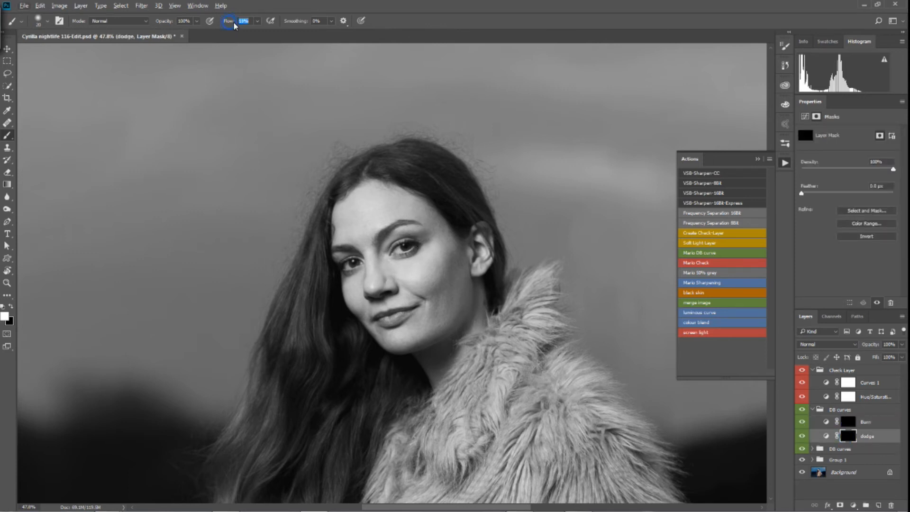
drag(232, 22, 230, 21)
alt+right_click(408, 241)
alt+right_click(422, 260)
click(419, 333)
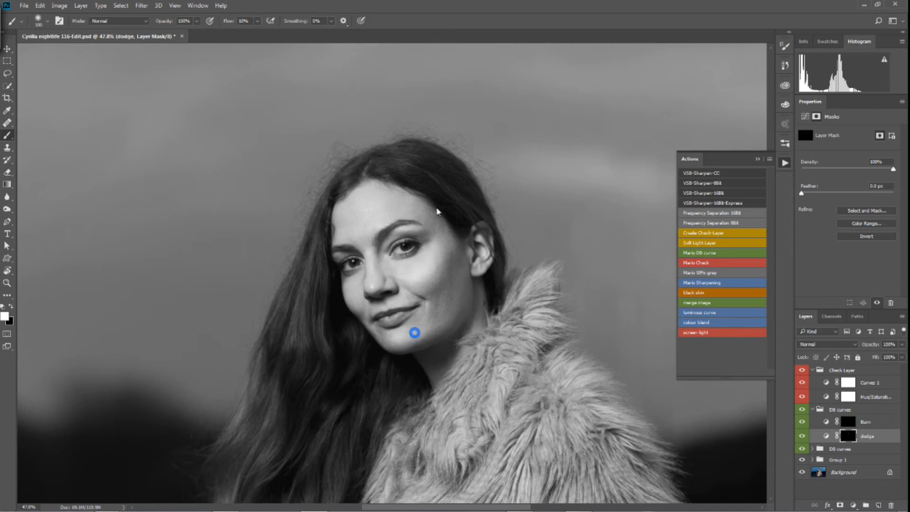
Brighten the nose bridge and the far cheek on the dodge mask with small brush dabs.
click(377, 260)
click(374, 271)
click(335, 260)
click(360, 282)
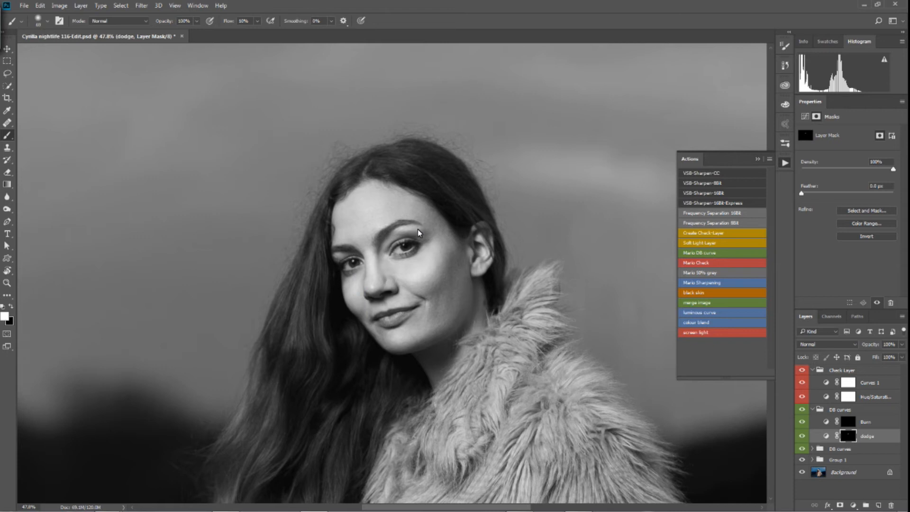
Brighten the area above the mouth, the near cheek, the forehead and the temple on the dodge mask.
click(400, 303)
click(411, 271)
drag(366, 209, 379, 209)
click(383, 197)
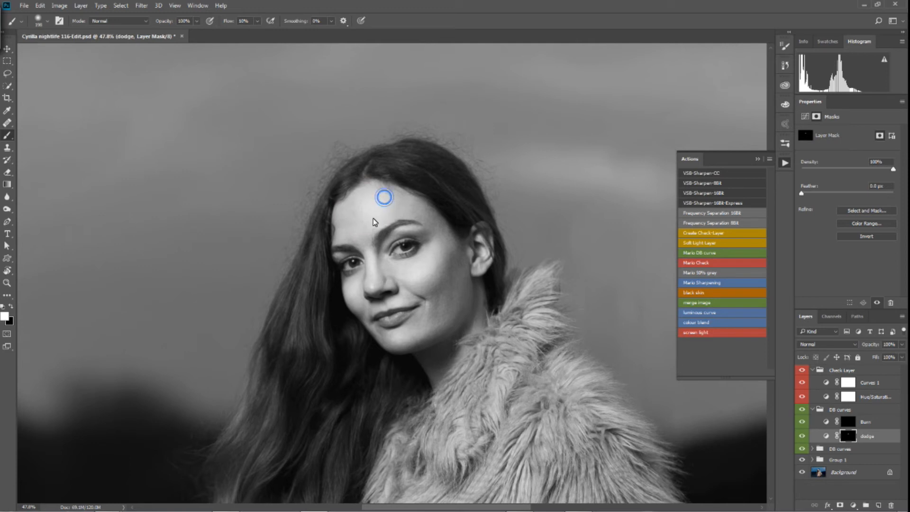
click(439, 240)
scroll(396, 235, down, 3)
scroll(371, 246, up, 5)
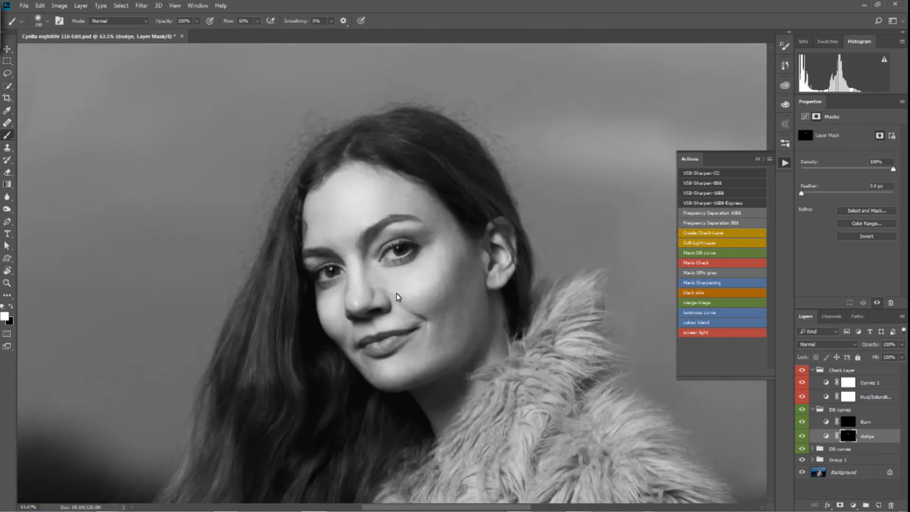
mouse_move(401, 353)
mouse_down()
mouse_move(384, 349)
mouse_move(394, 351)
mouse_move(388, 338)
mouse_move(380, 351)
mouse_move(406, 329)
mouse_up()
Compare the portrait with the upper DB curves group hidden and shown, leaving it visible.
click(803, 410)
click(802, 411)
scroll(432, 313, down, 5)
scroll(432, 313, up, 2)
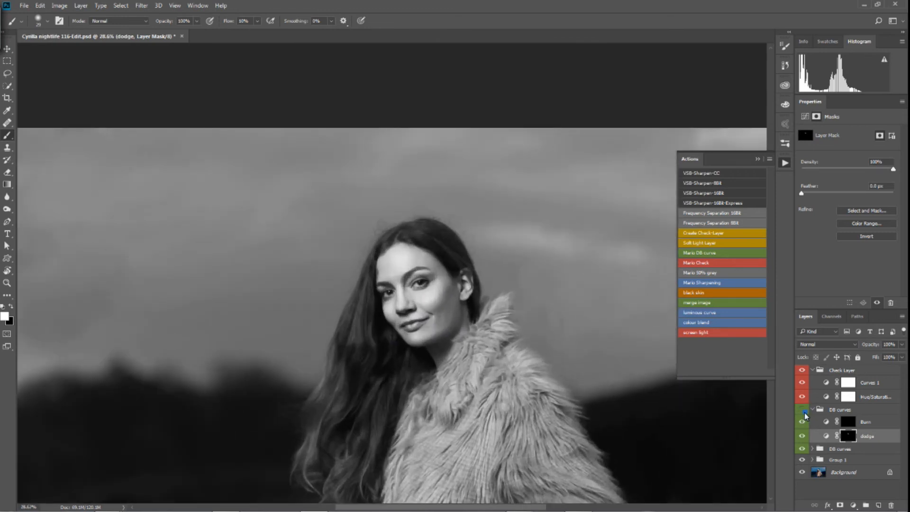
click(802, 409)
click(802, 410)
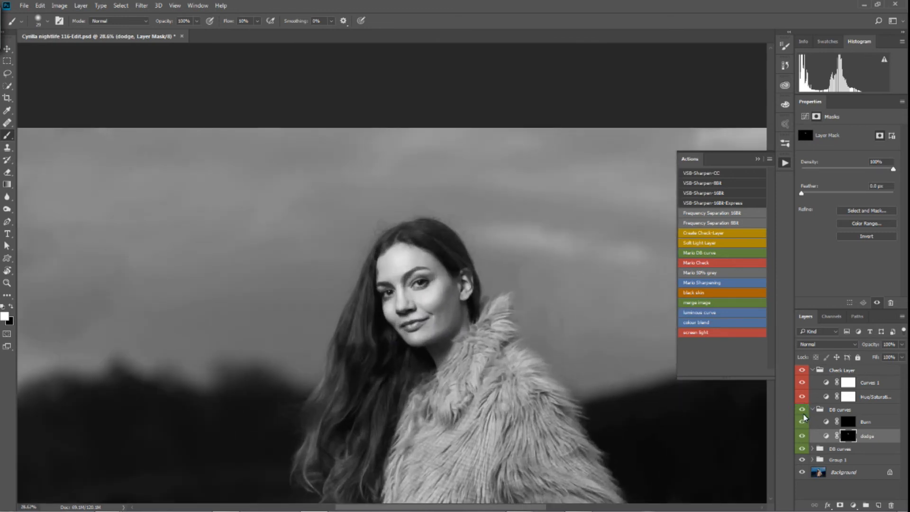
Target the Burn mask and darken the lower lip, the temple, the outer cheek and the side of the nose.
click(848, 421)
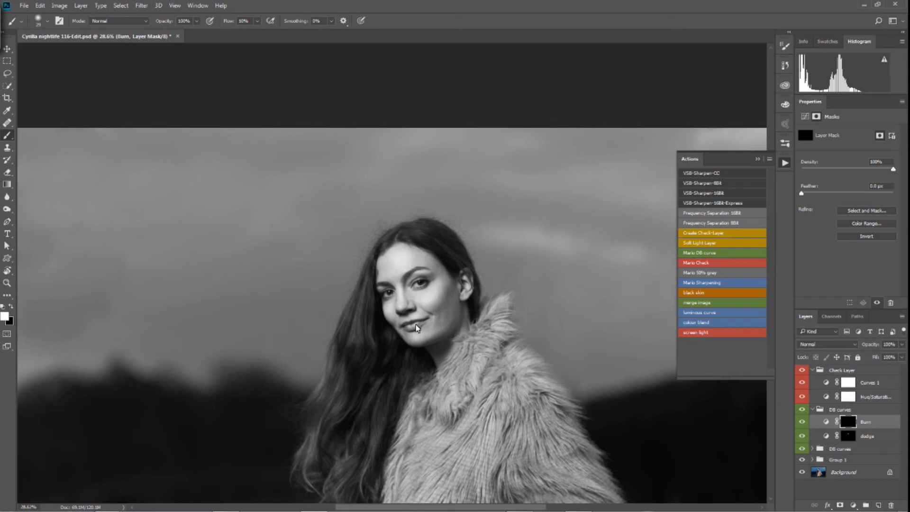
scroll(423, 322, up, 3)
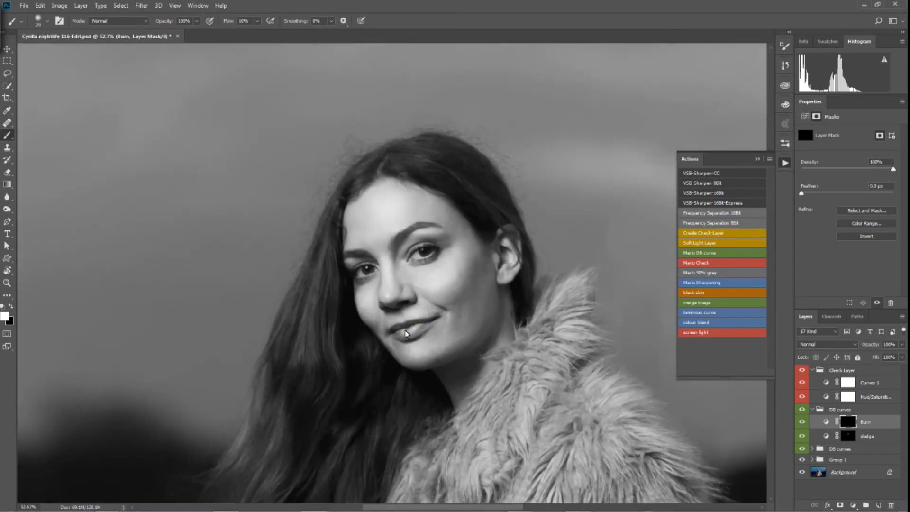
drag(416, 331, 413, 327)
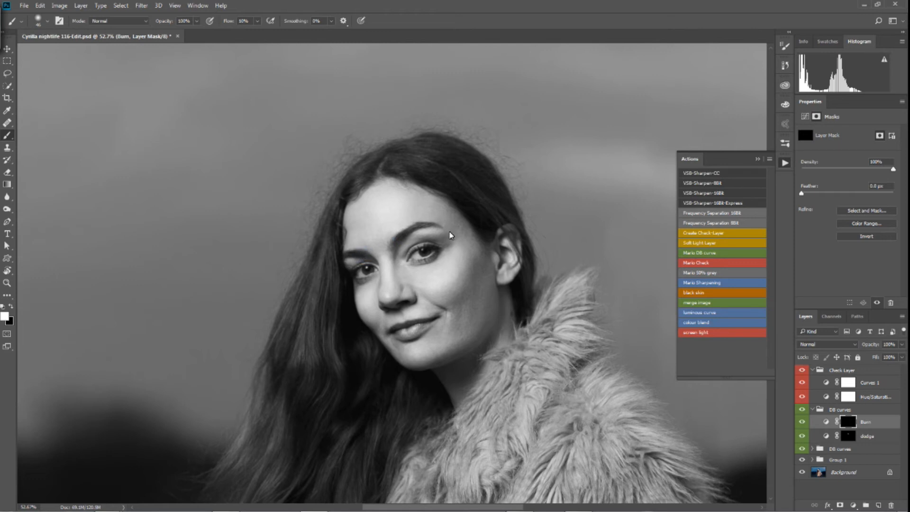
mouse_move(433, 245)
mouse_down()
mouse_move(418, 247)
mouse_move(450, 235)
mouse_move(481, 263)
mouse_up()
drag(455, 291, 470, 288)
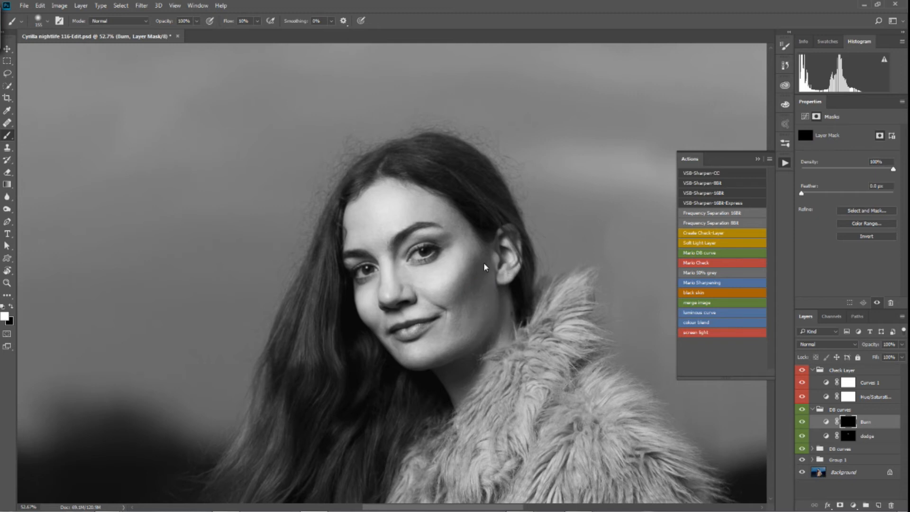
drag(405, 287, 394, 284)
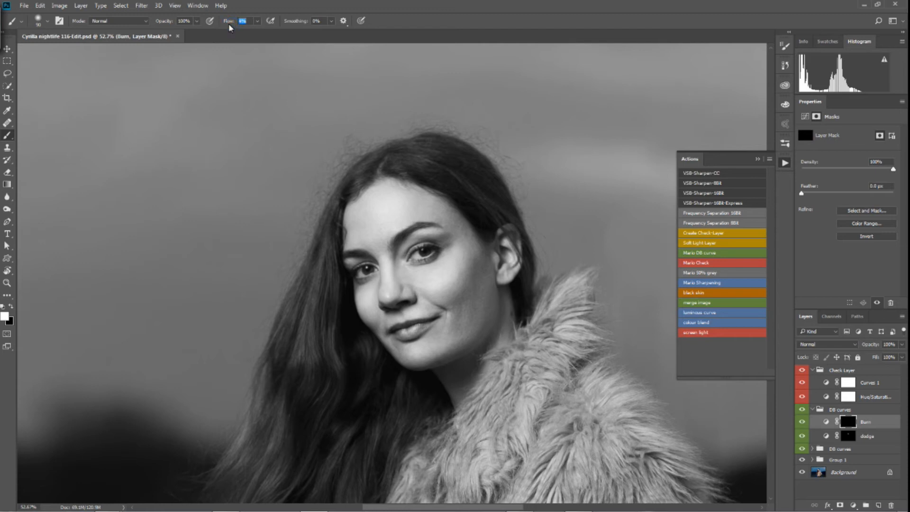
Reduce the Brush flow to 4%, darken the near cheek on the Burn mask and compare it with the Burn curve hidden.
drag(471, 264, 465, 287)
alt+right_click(467, 264)
click(463, 302)
click(461, 279)
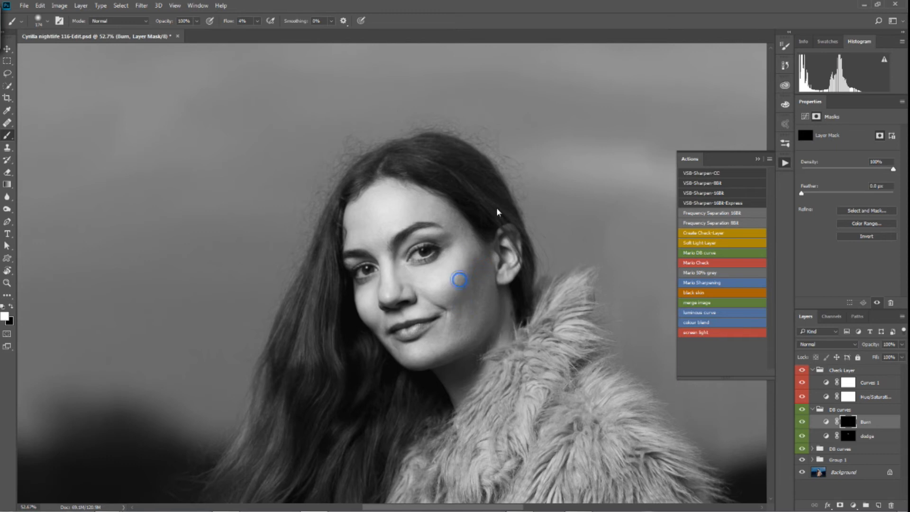
click(802, 422)
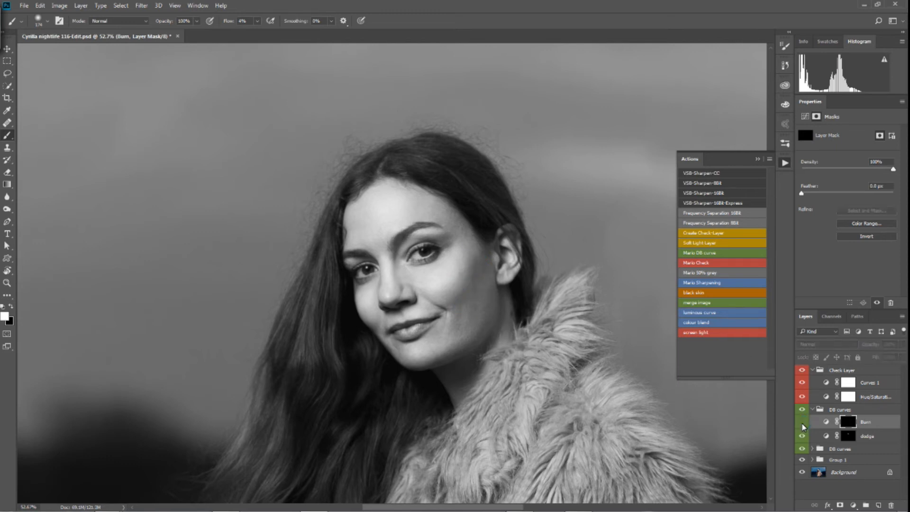
click(802, 422)
Touch up the Burn mask around the mouth with a smaller brush, using black and returning to white.
alt+right_click(428, 296)
key(x)
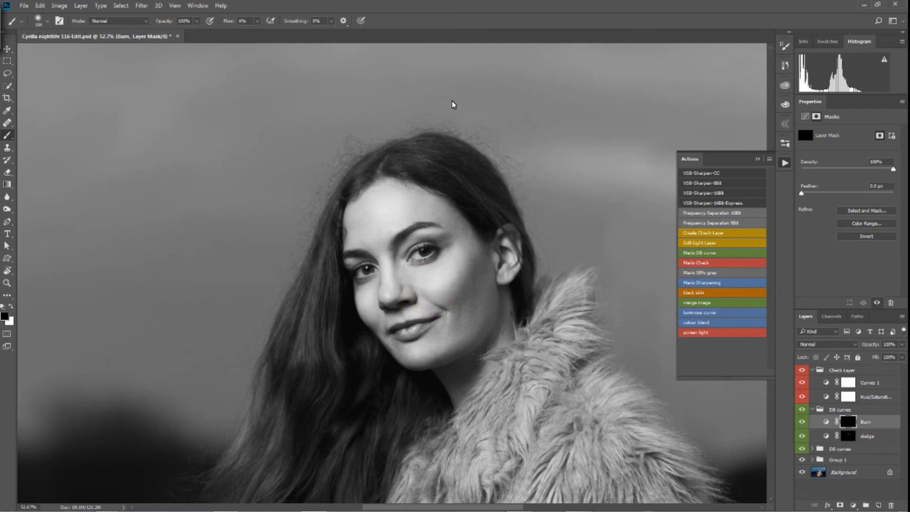
alt+right_click(380, 304)
drag(402, 329, 391, 328)
key(x)
drag(394, 328, 465, 326)
alt+right_click(409, 328)
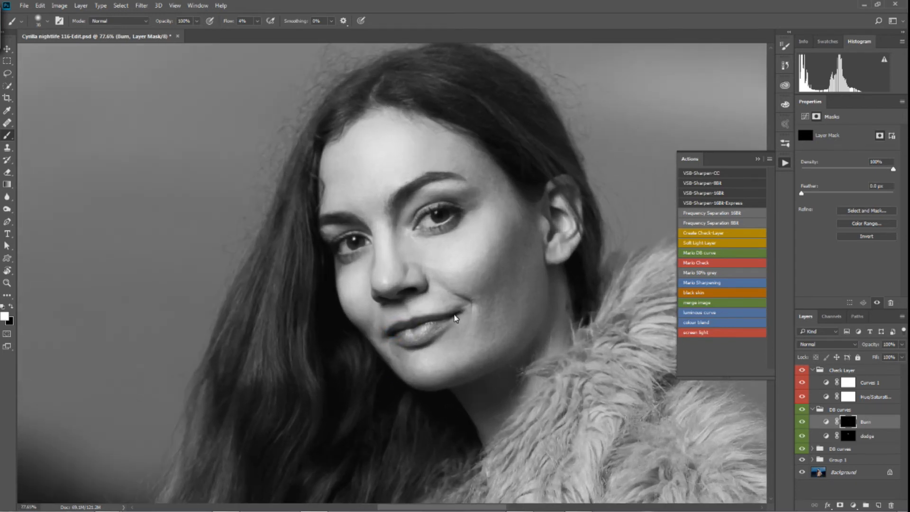
Darken the jawline, the neck and the near side of the forehead on the Burn mask with a larger brush.
drag(397, 240, 349, 235)
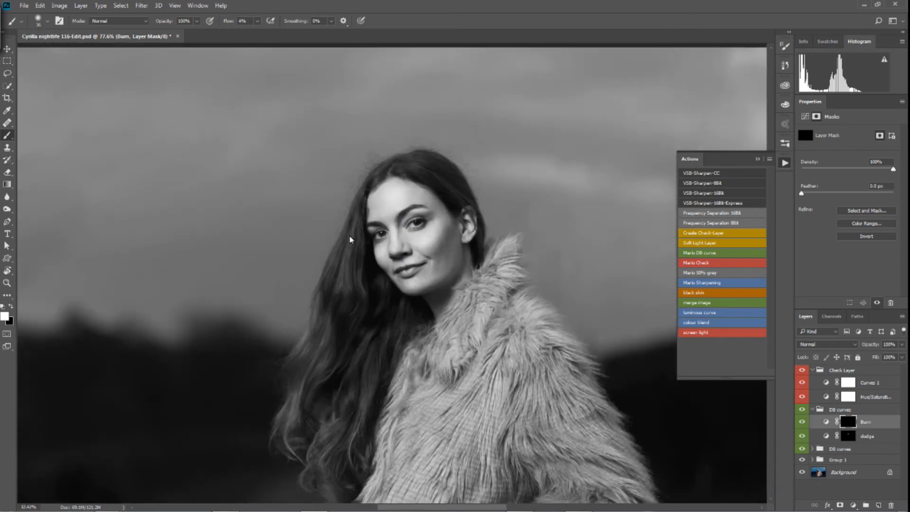
click(849, 422)
alt+right_click(431, 274)
alt+right_click(434, 268)
drag(447, 270, 444, 283)
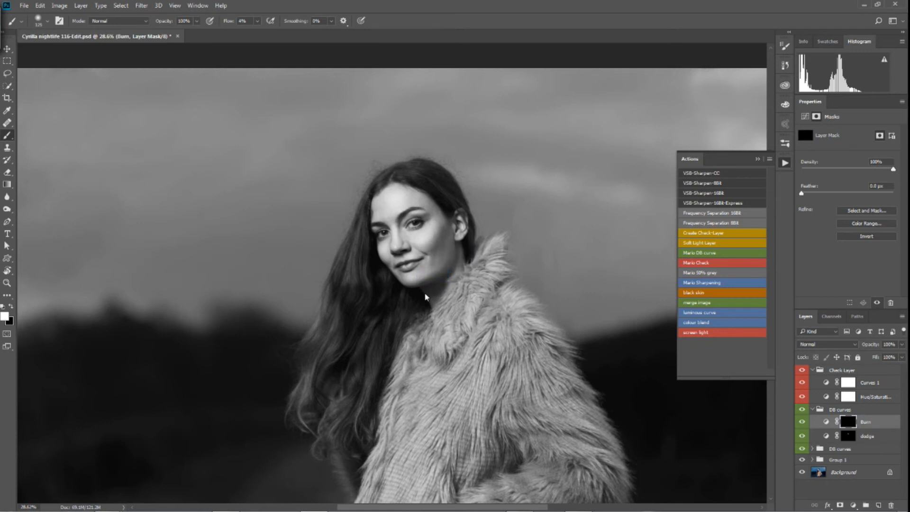
drag(434, 283, 428, 289)
drag(424, 213, 431, 209)
alt+right_click(417, 190)
drag(422, 266, 381, 290)
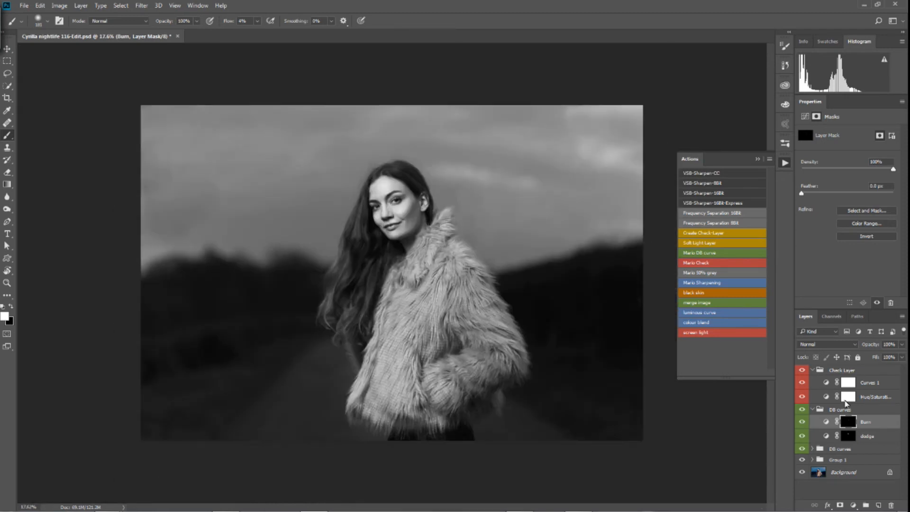
Check the second dodge and burn set on the full image by toggling its group, leaving it visible.
click(802, 409)
click(803, 409)
click(802, 410)
click(803, 410)
mouse_move(428, 223)
mouse_down()
mouse_move(440, 222)
mouse_move(427, 223)
mouse_up()
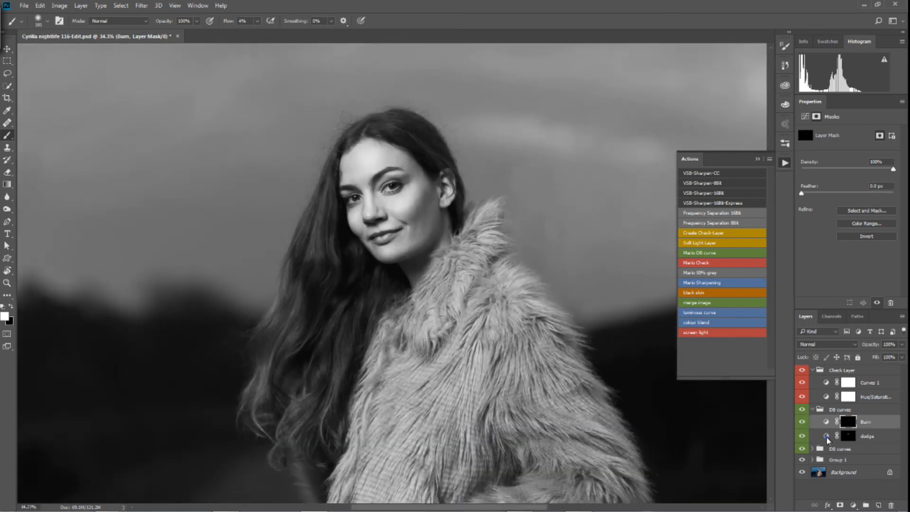
Fine-tune the dodge curve's layer opacity to 78%.
click(827, 437)
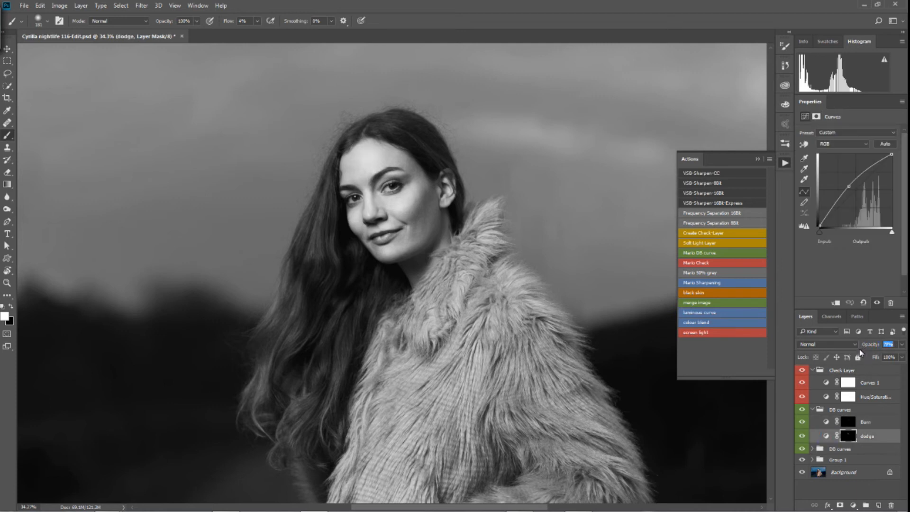
text(80)
key(Return)
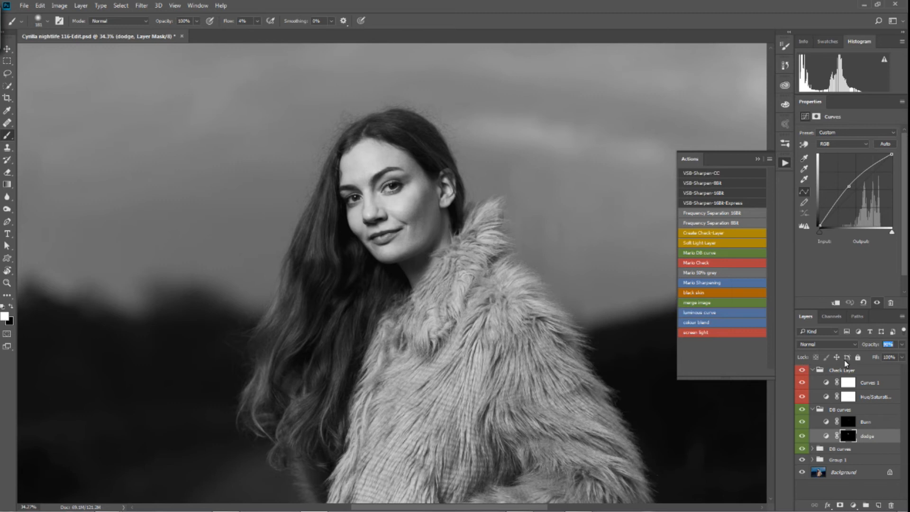
text(71)
key(Return)
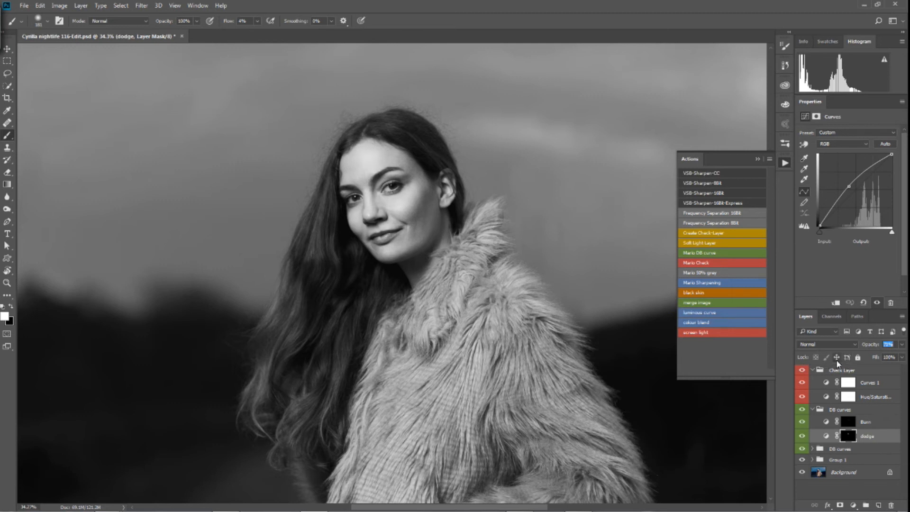
text(78)
key(Return)
Lower the Burn curve's layer opacity to about 60% and collapse the upper DB curves group.
click(851, 424)
click(871, 345)
mouse_move(841, 352)
mouse_down()
mouse_move(872, 352)
mouse_move(855, 353)
mouse_up()
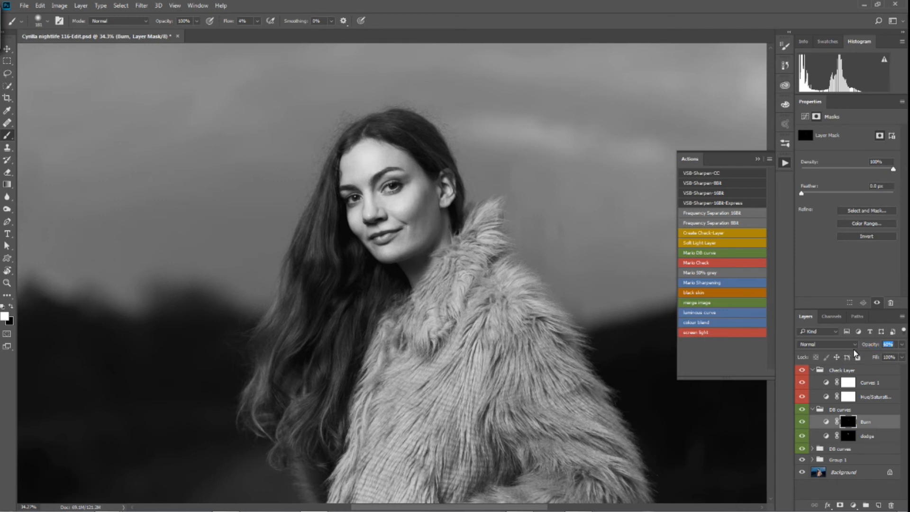
click(813, 409)
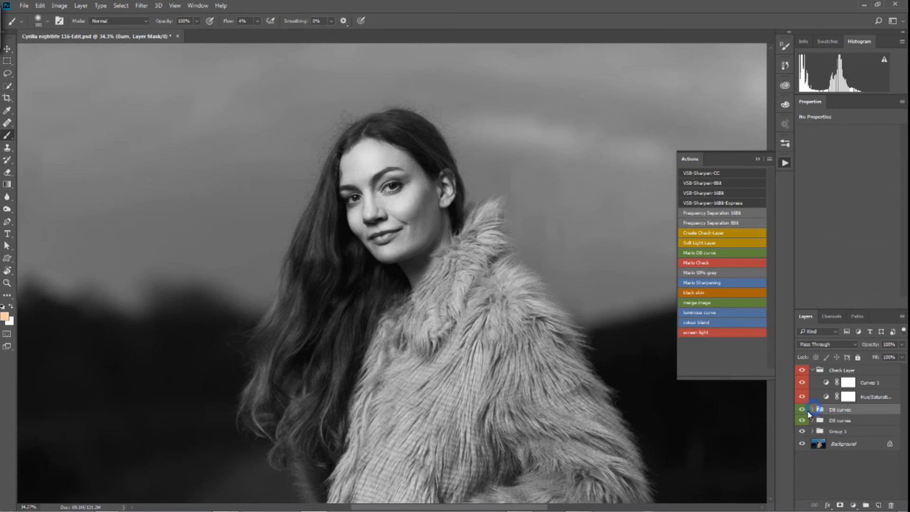
Compare the image close up and at full view with the collapsed upper DB curves group hidden and shown.
click(804, 408)
click(804, 408)
scroll(462, 306, down, 5)
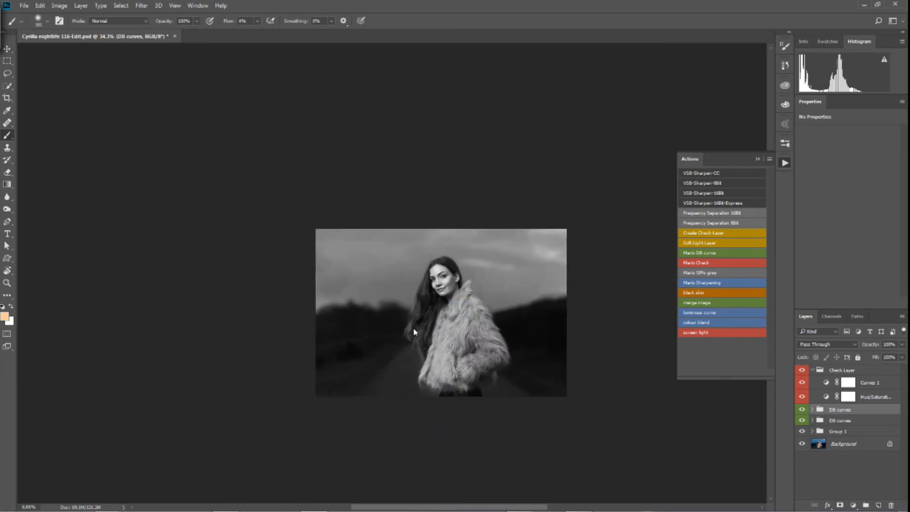
scroll(414, 332, up, 3)
click(803, 409)
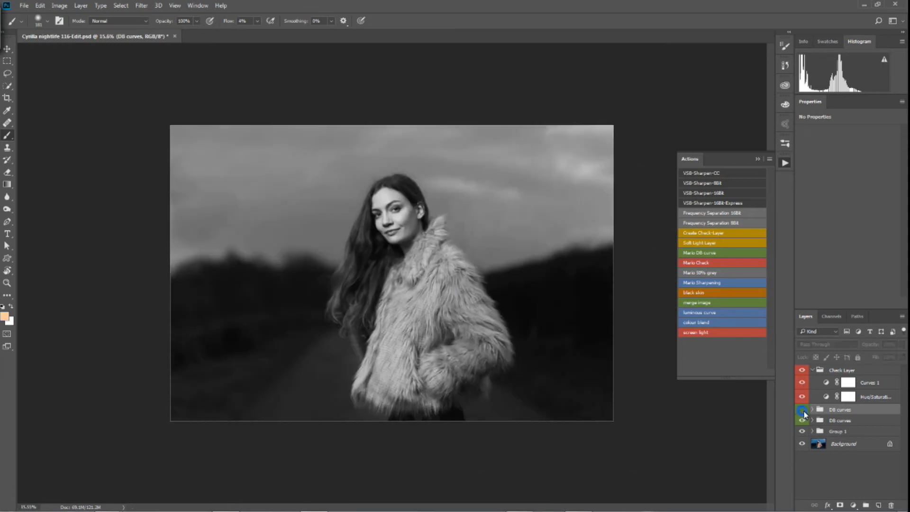
click(802, 410)
click(803, 410)
click(802, 410)
click(801, 410)
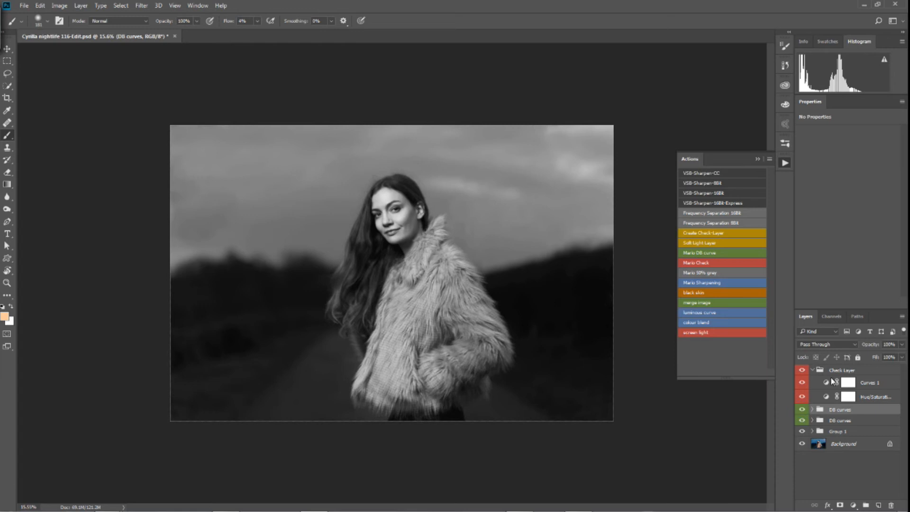
Set the upper DB curves group's opacity to 89% and review its effect on the face, the coat and the full image.
click(869, 345)
click(801, 410)
click(801, 409)
scroll(552, 271, up, 3)
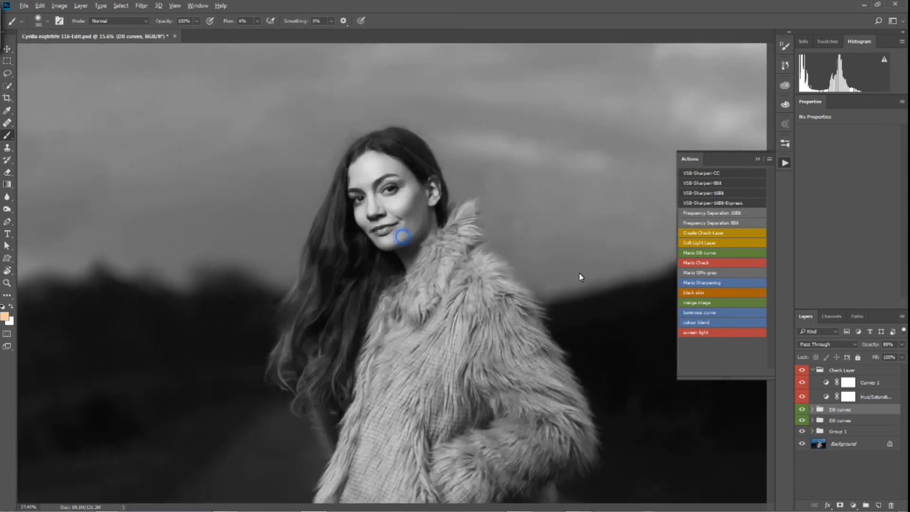
scroll(584, 276, down, 5)
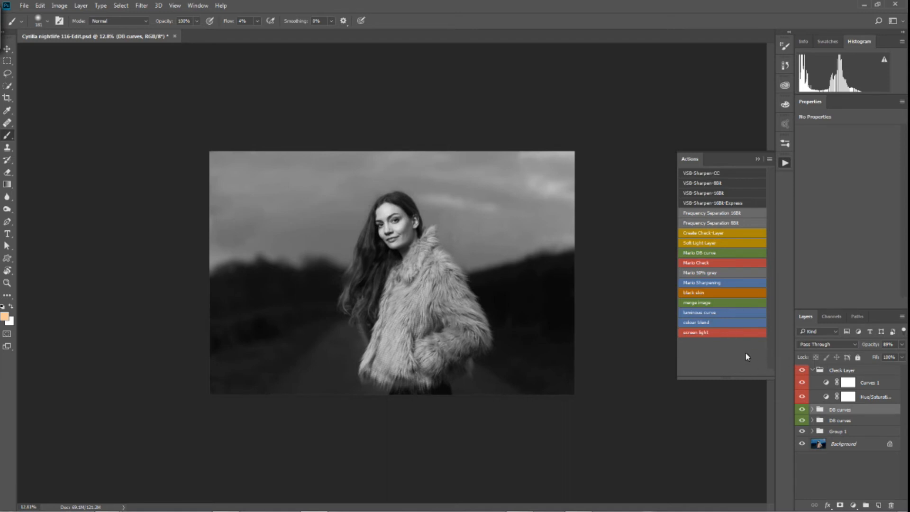
scroll(433, 238, up, 3)
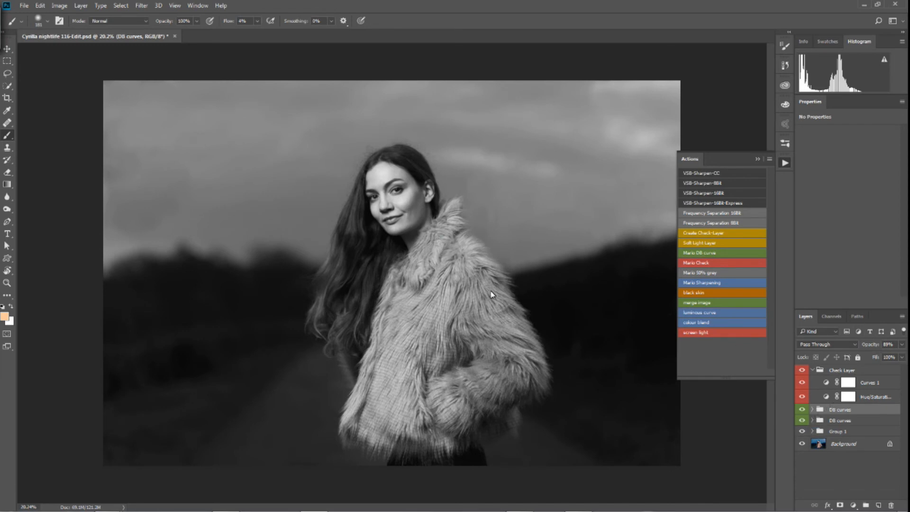
scroll(488, 294, up, 4)
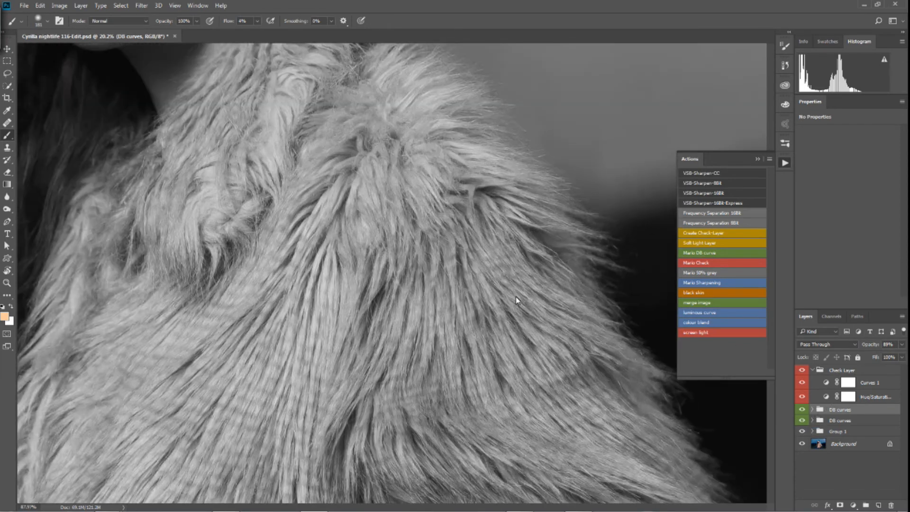
scroll(491, 300, down, 4)
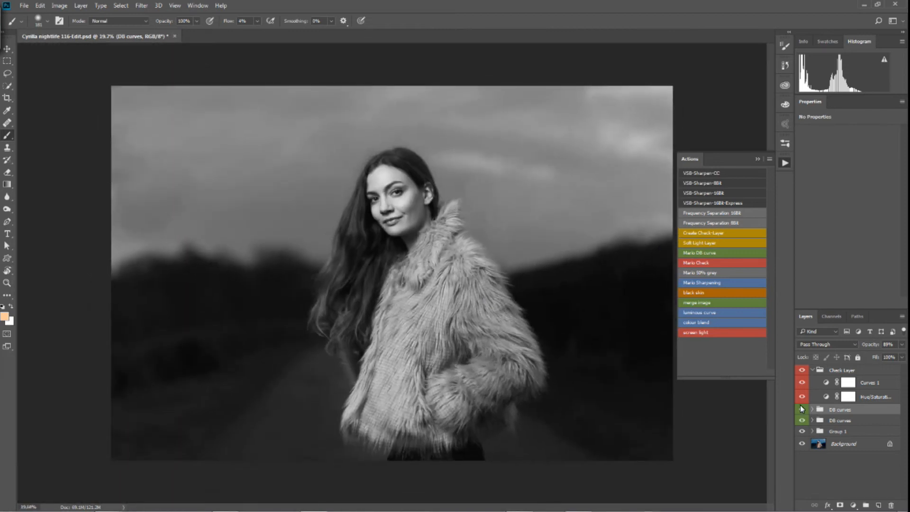
Run the Mario DB curve action to add a new dodge and burn group, and ready its dodge mask for painting at 15% brush flow.
click(727, 254)
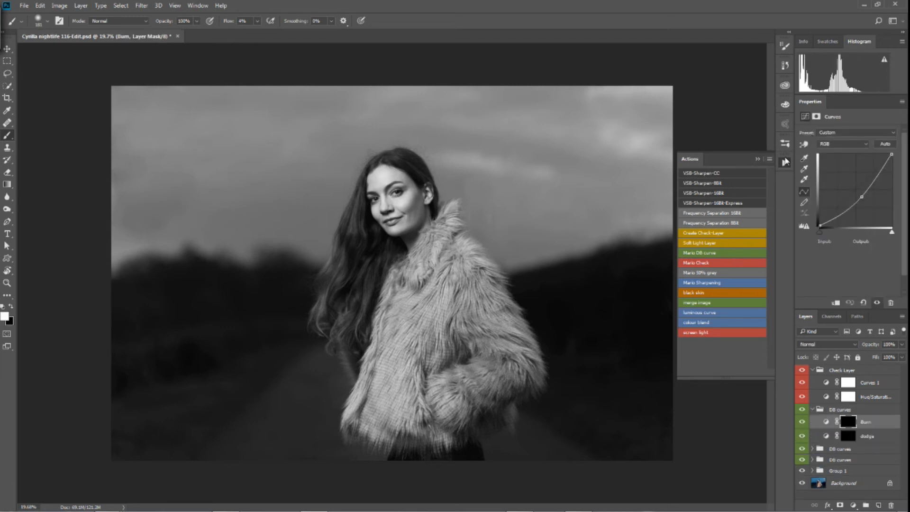
click(784, 164)
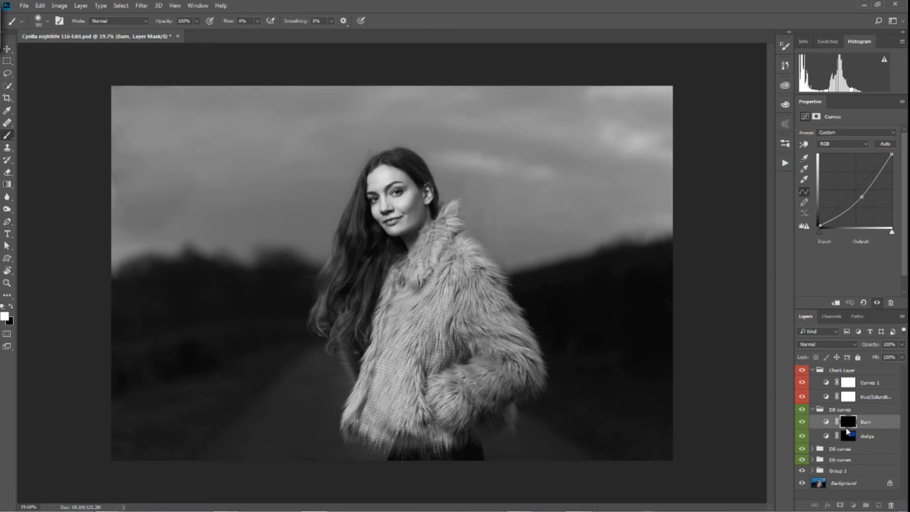
click(848, 436)
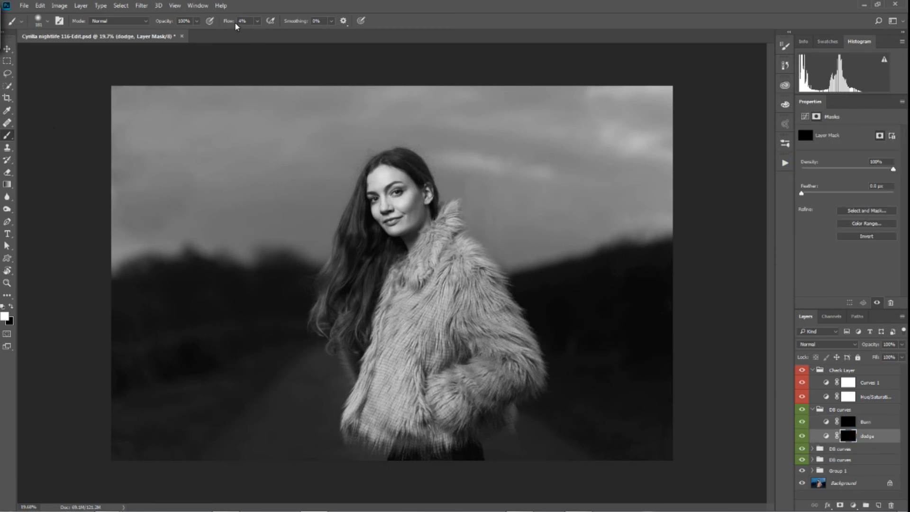
text(13)
key(Return)
drag(233, 22, 234, 22)
Paint on the dodge mask to brighten the highlights in the long hair strands and on the crown.
mouse_move(368, 278)
mouse_down()
mouse_move(371, 258)
mouse_move(354, 305)
mouse_move(368, 303)
mouse_move(369, 288)
mouse_move(363, 317)
mouse_move(368, 292)
mouse_up()
mouse_move(348, 326)
mouse_down()
mouse_move(334, 284)
mouse_move(339, 258)
mouse_move(339, 279)
mouse_move(363, 208)
mouse_move(372, 225)
mouse_up()
click(394, 159)
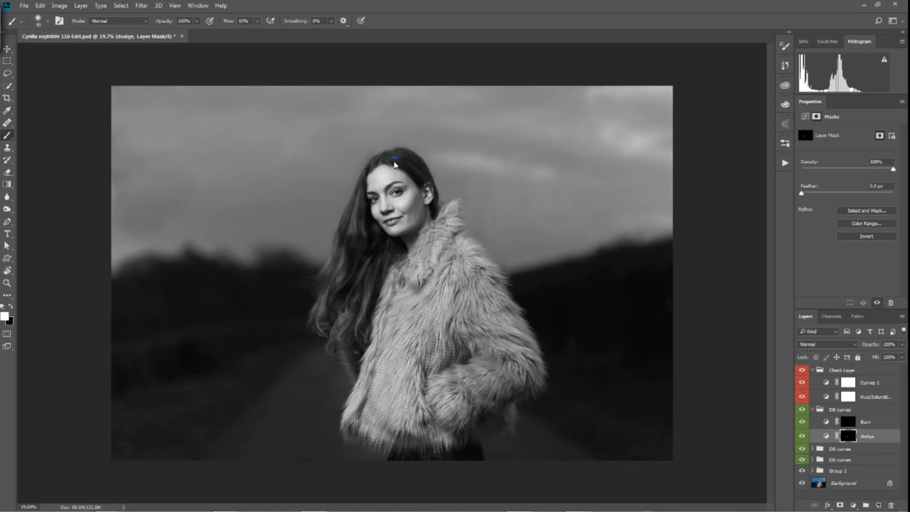
click(399, 152)
click(378, 164)
drag(331, 263, 336, 240)
drag(325, 298, 319, 295)
click(346, 261)
Paint on the dodge mask over the fur coat's collar, front, sleeve and hem, and compare the result with the dodge layer hidden and shown.
click(441, 250)
drag(448, 252, 442, 249)
drag(451, 212, 461, 206)
drag(426, 303, 419, 304)
mouse_move(401, 374)
mouse_down()
mouse_move(445, 280)
mouse_move(400, 297)
mouse_up()
click(447, 406)
click(498, 350)
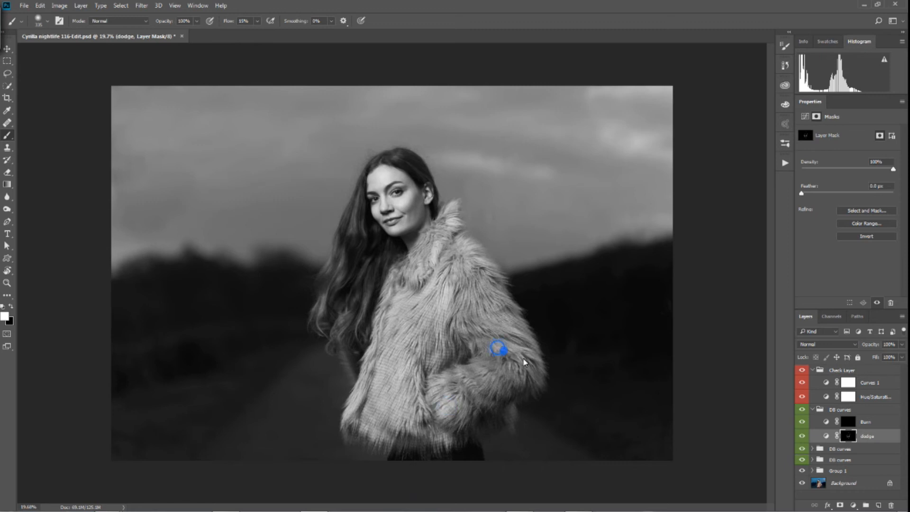
click(481, 311)
click(476, 290)
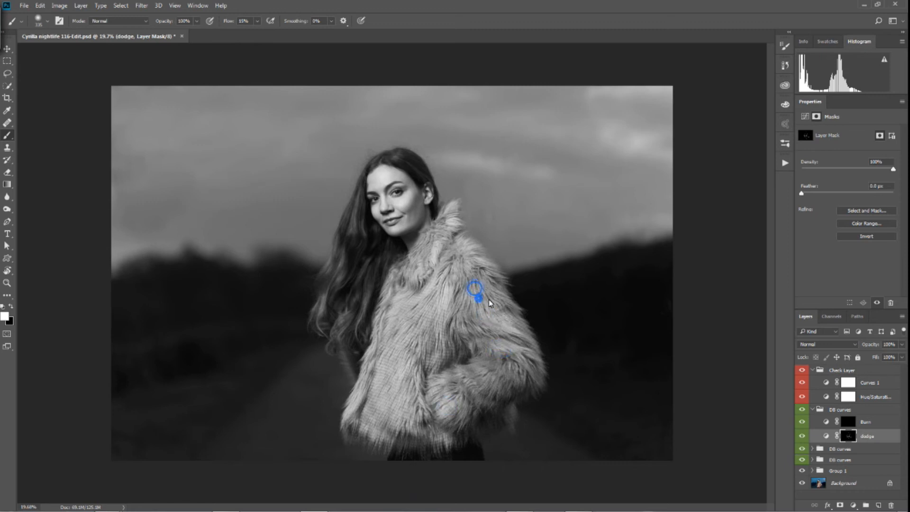
alt+right_click(375, 351)
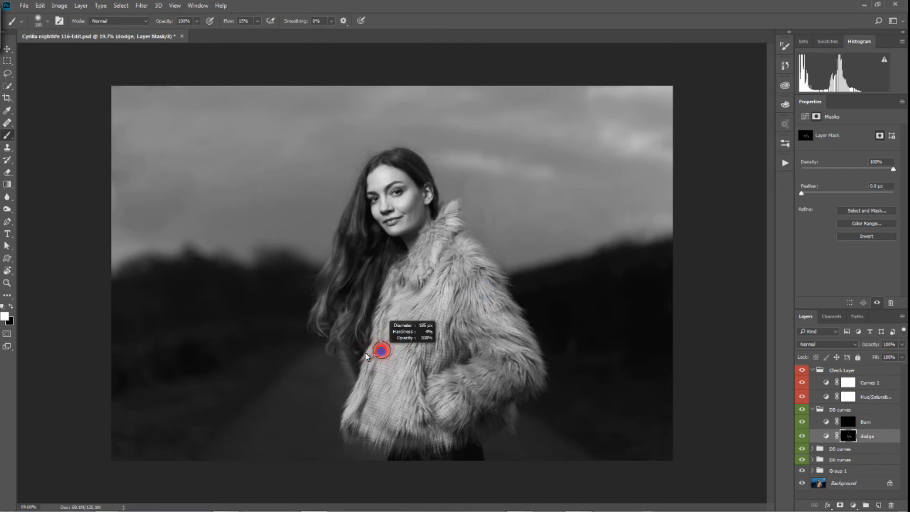
click(365, 389)
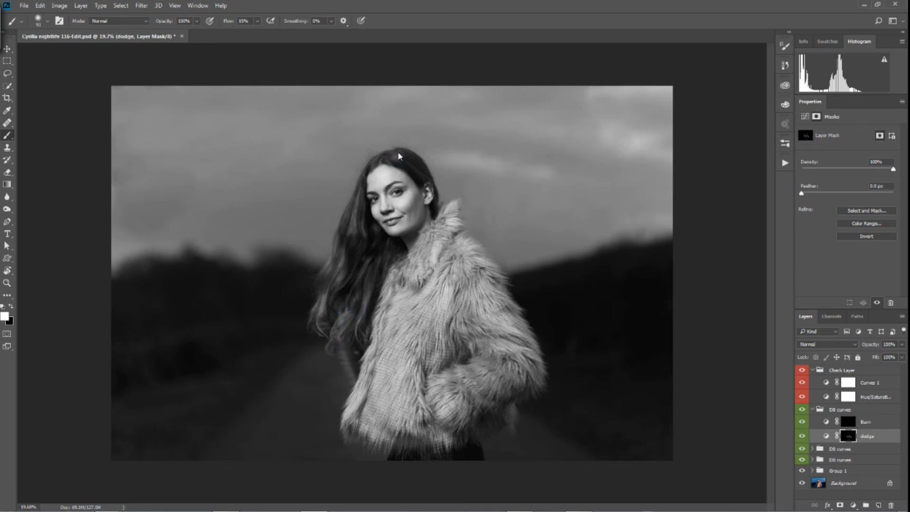
click(803, 438)
click(803, 438)
Paint on the Burn mask to deepen the shadows in the fur coat's collar, front and sleeve.
click(848, 421)
click(429, 272)
mouse_move(427, 281)
mouse_down()
mouse_move(427, 268)
mouse_move(406, 285)
mouse_move(451, 239)
mouse_move(454, 255)
mouse_up()
alt+right_click(455, 327)
mouse_move(463, 349)
mouse_down()
mouse_move(456, 353)
mouse_move(450, 329)
mouse_up()
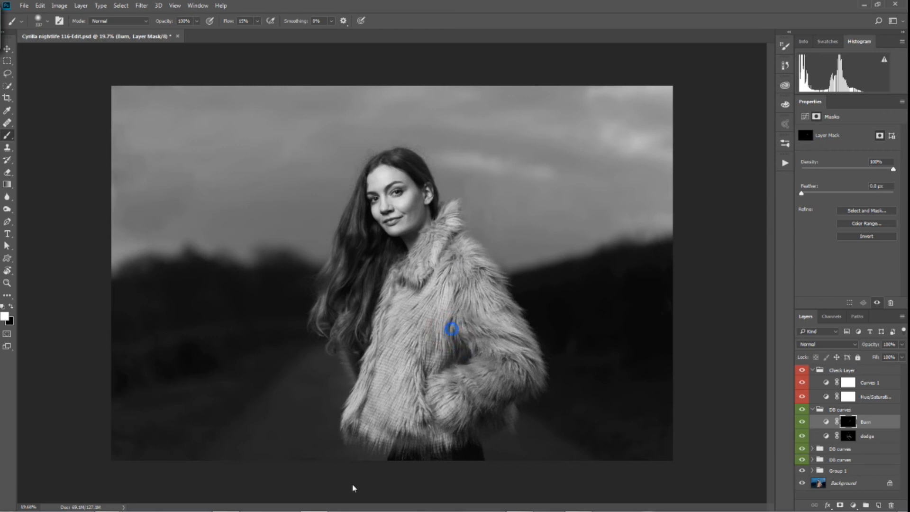
mouse_move(421, 381)
mouse_down()
mouse_move(478, 435)
mouse_move(491, 423)
mouse_move(514, 386)
mouse_move(494, 277)
mouse_up()
drag(508, 316, 504, 309)
drag(484, 280, 479, 278)
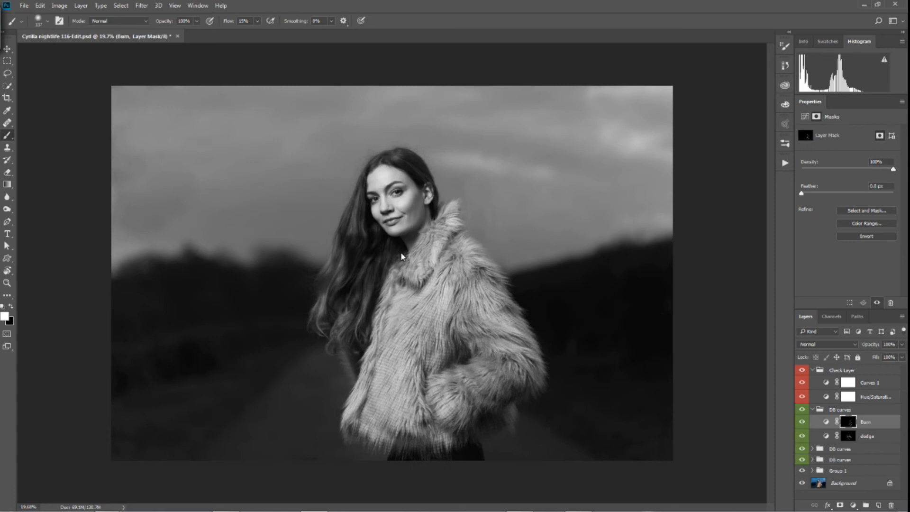
Burn the shadows in the hair, neck and lower coat, and compare the image with the new DB curves group hidden and shown.
mouse_move(370, 235)
mouse_down()
mouse_move(350, 245)
mouse_move(359, 274)
mouse_move(345, 312)
mouse_up()
click(373, 229)
mouse_move(392, 155)
mouse_down()
mouse_move(368, 166)
mouse_move(397, 163)
mouse_up()
click(406, 163)
click(411, 237)
click(356, 332)
mouse_move(377, 374)
mouse_down()
mouse_move(373, 395)
mouse_move(396, 430)
mouse_up()
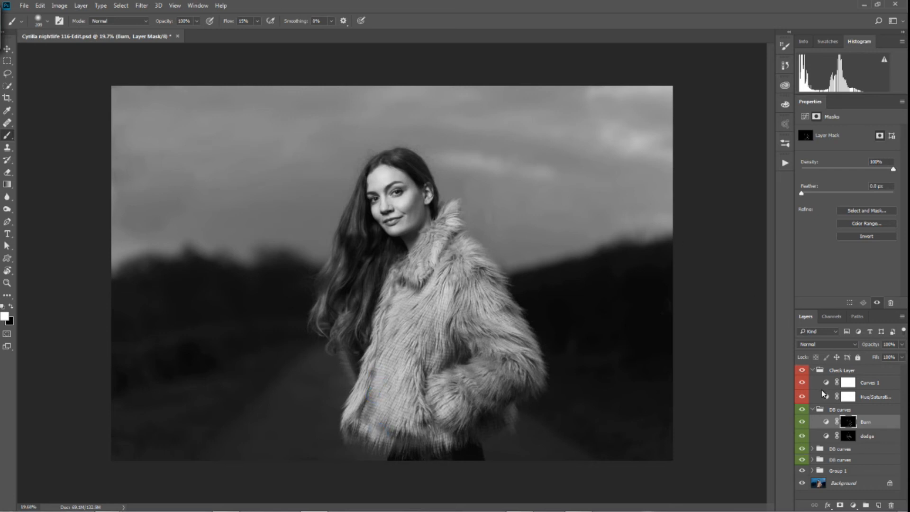
click(802, 411)
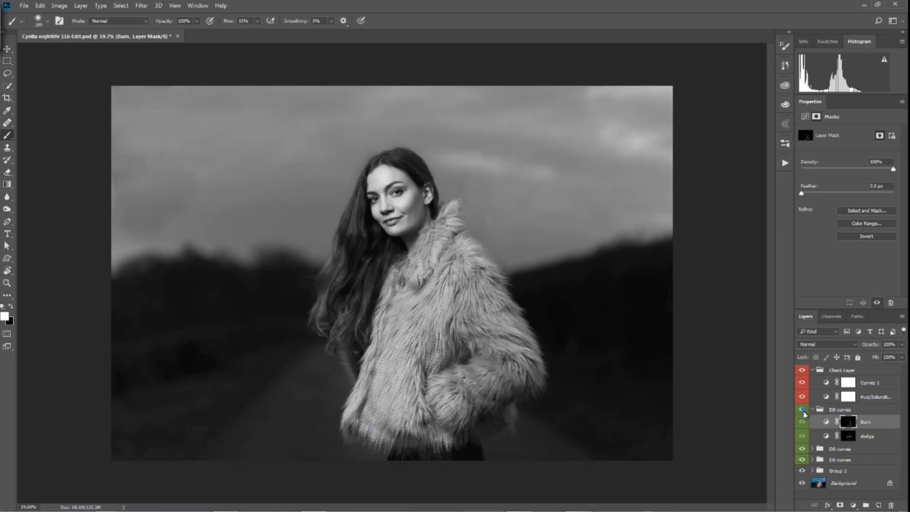
click(803, 411)
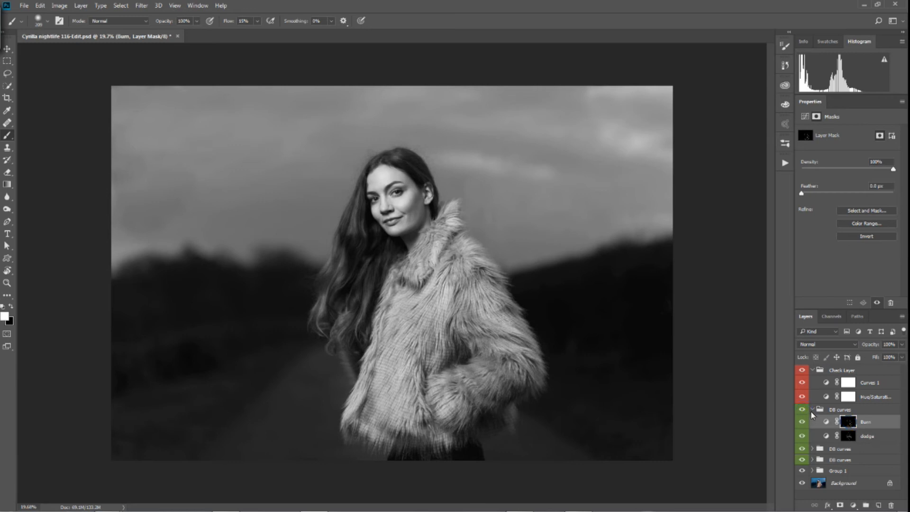
Lower the new dodge curve's layer opacity to 34% while comparing its effect hidden and shown.
click(851, 437)
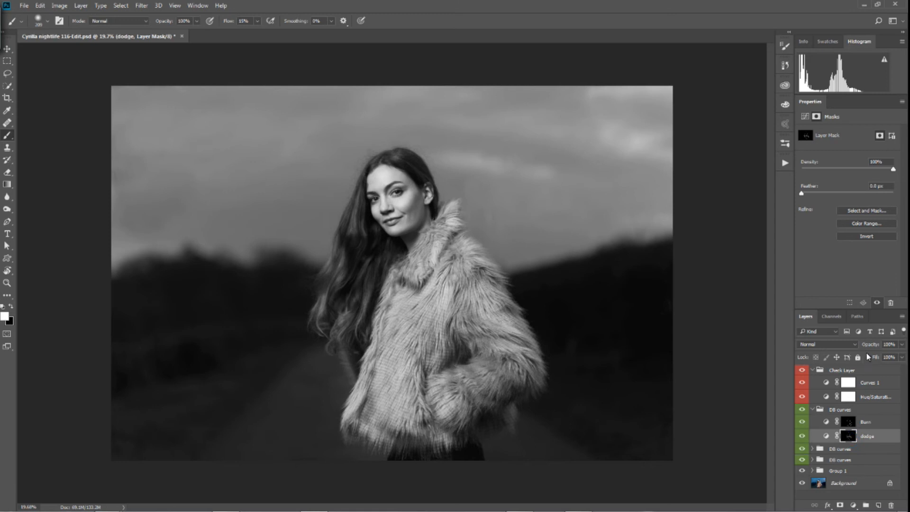
mouse_move(872, 345)
mouse_down()
mouse_move(847, 346)
mouse_move(861, 346)
mouse_up()
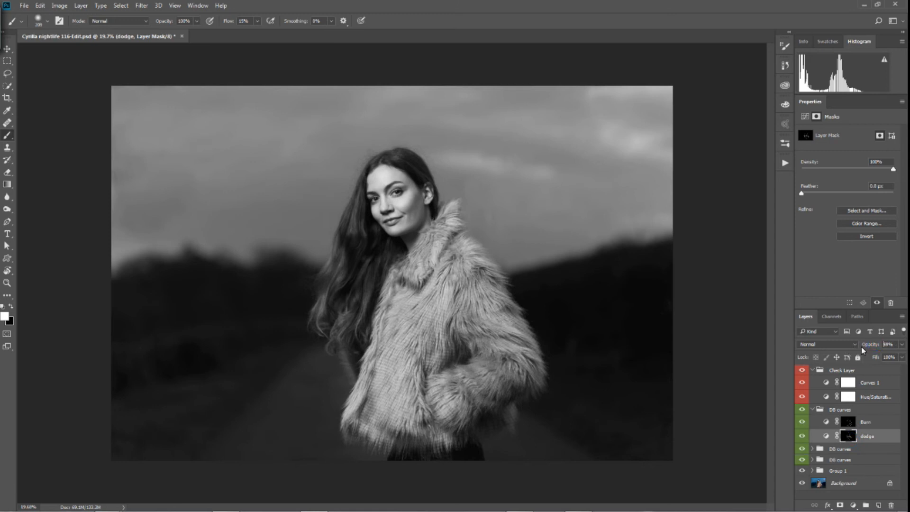
click(801, 437)
click(801, 437)
drag(876, 346, 867, 346)
click(802, 437)
click(802, 437)
drag(875, 349, 862, 347)
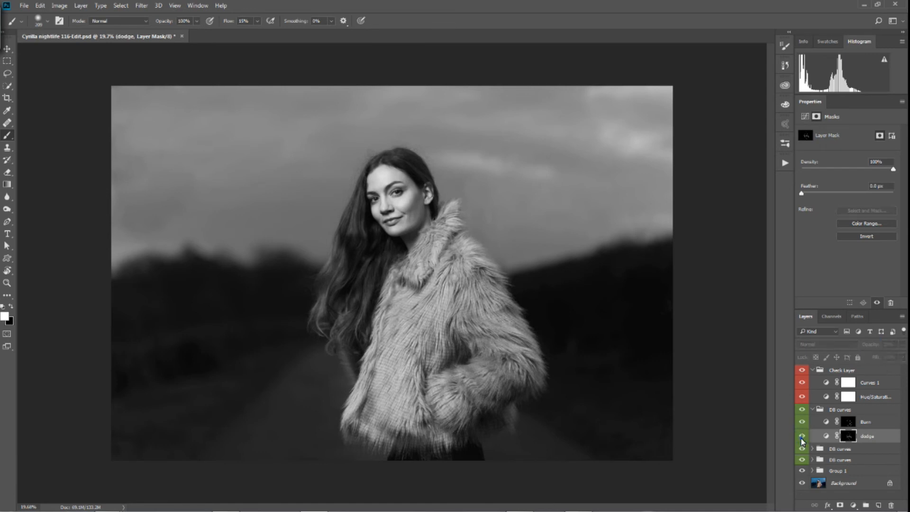
drag(872, 346, 875, 347)
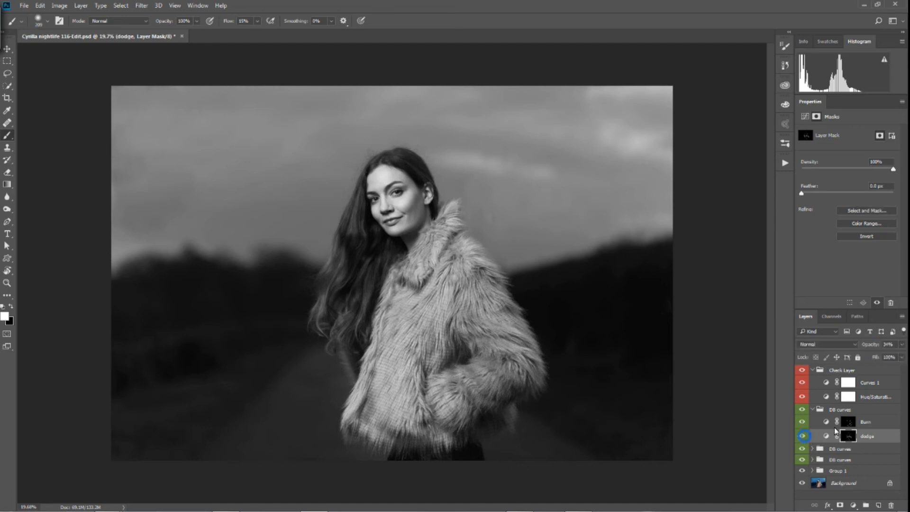
Lower the new Burn curve's layer opacity to 42% and compare its effect hidden and shown.
click(804, 425)
click(802, 424)
click(802, 423)
drag(871, 345, 855, 354)
click(802, 421)
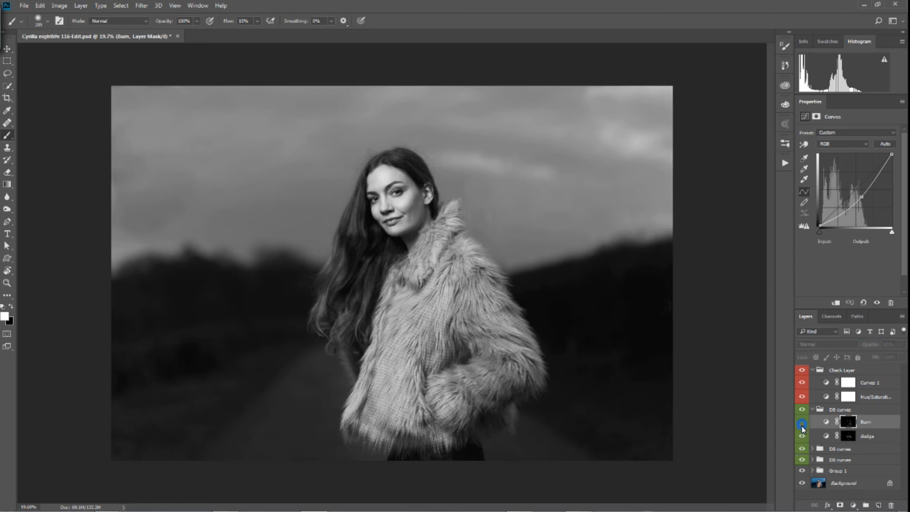
click(802, 422)
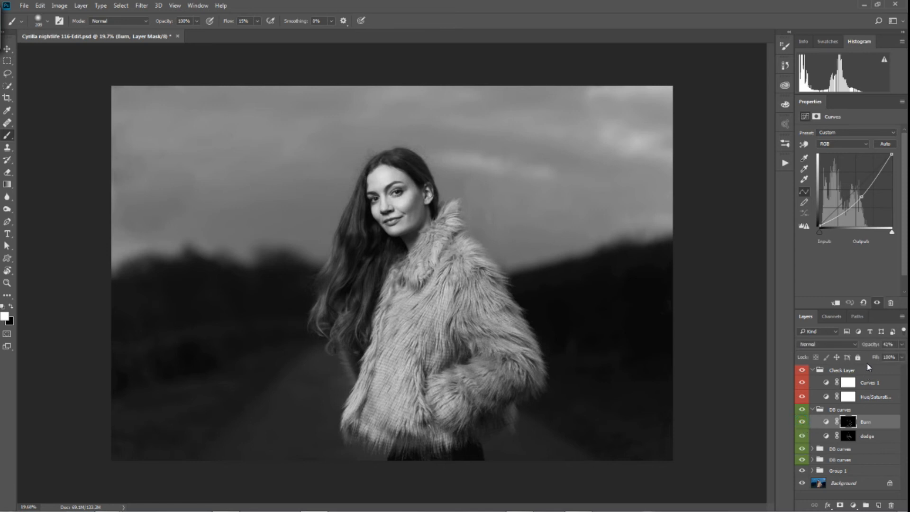
Fine-tune the Burn curve's layer opacity, review its effect, and collapse the newest DB curves group.
drag(875, 347, 872, 350)
click(802, 422)
click(802, 422)
click(812, 410)
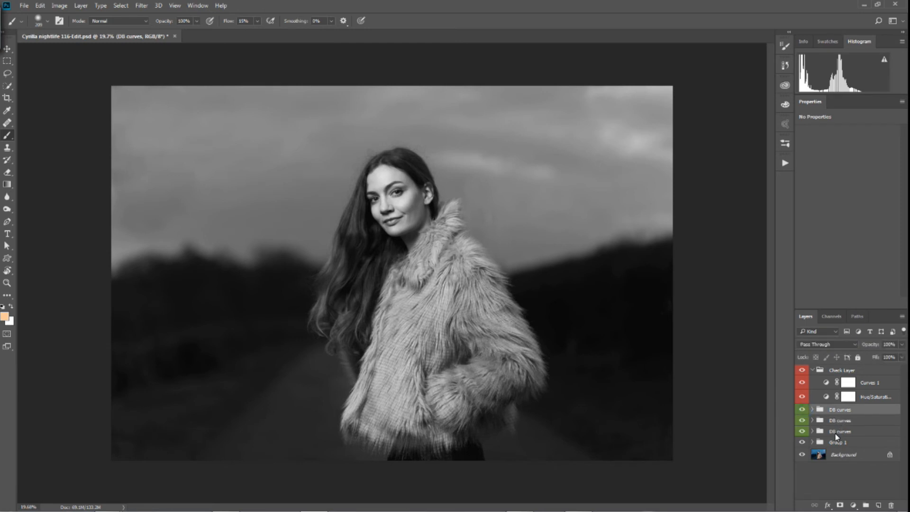
Combine the three DB curves groups into one group and compare its effect in black and white and in color with the Check Layer hidden.
shift+click(837, 432)
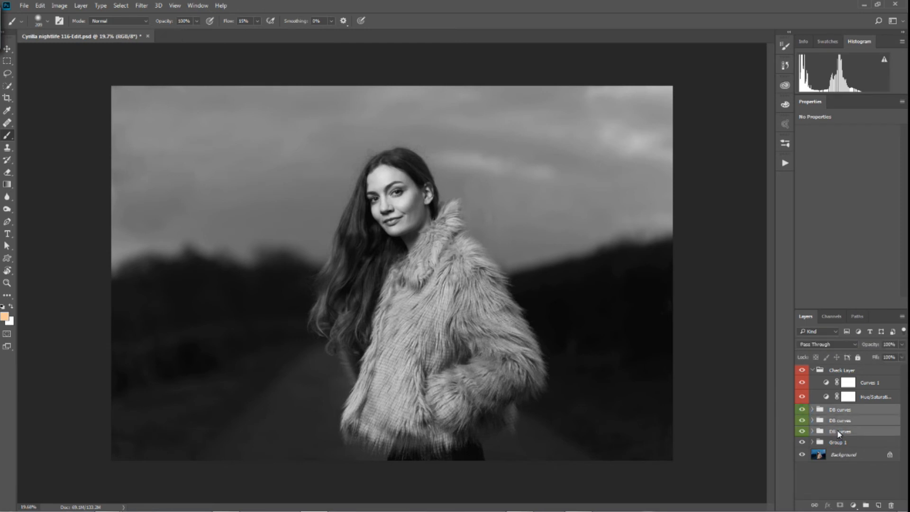
key(ctrl+g)
click(803, 409)
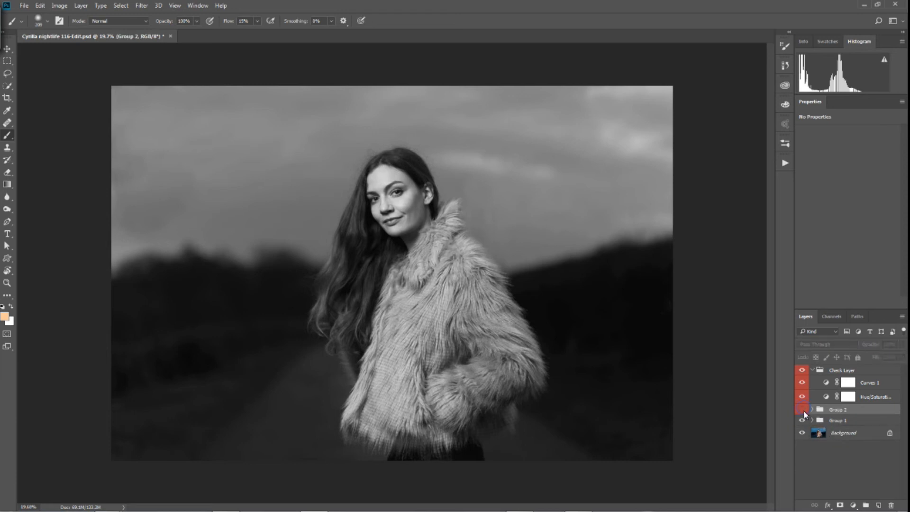
click(803, 410)
click(803, 410)
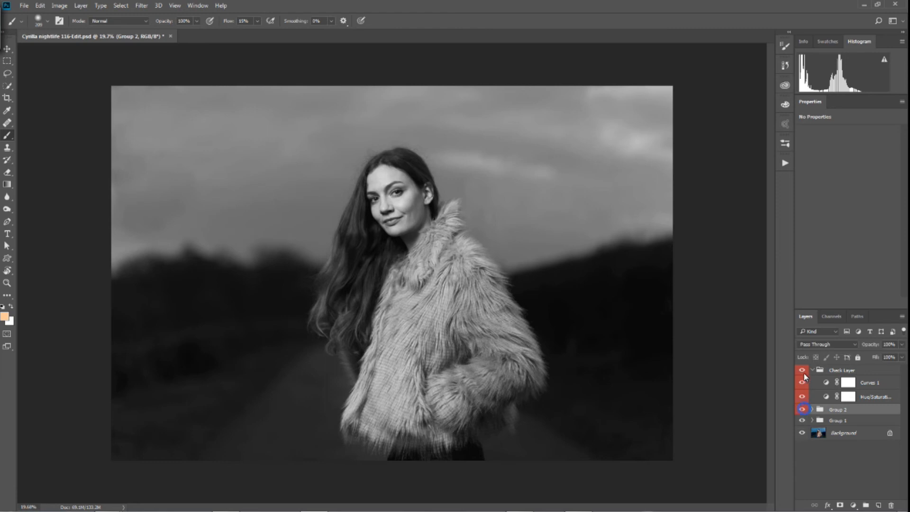
click(803, 411)
click(803, 410)
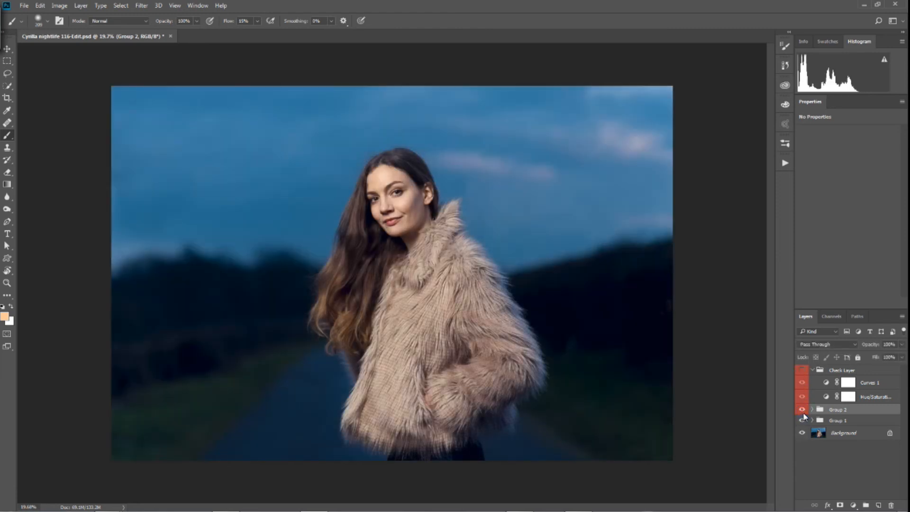
click(803, 410)
click(803, 411)
Delete the Check Layer group with its contents and compare the retouched image with the Background layer alone.
click(826, 371)
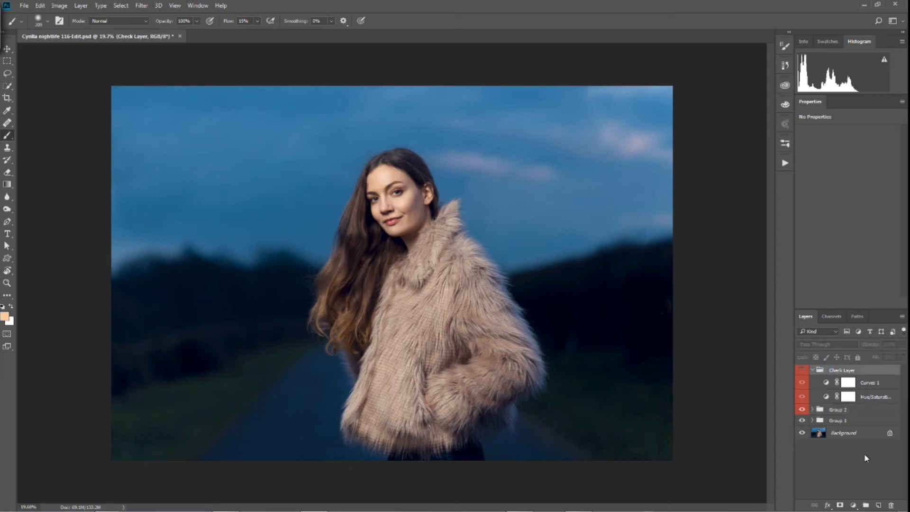
click(892, 505)
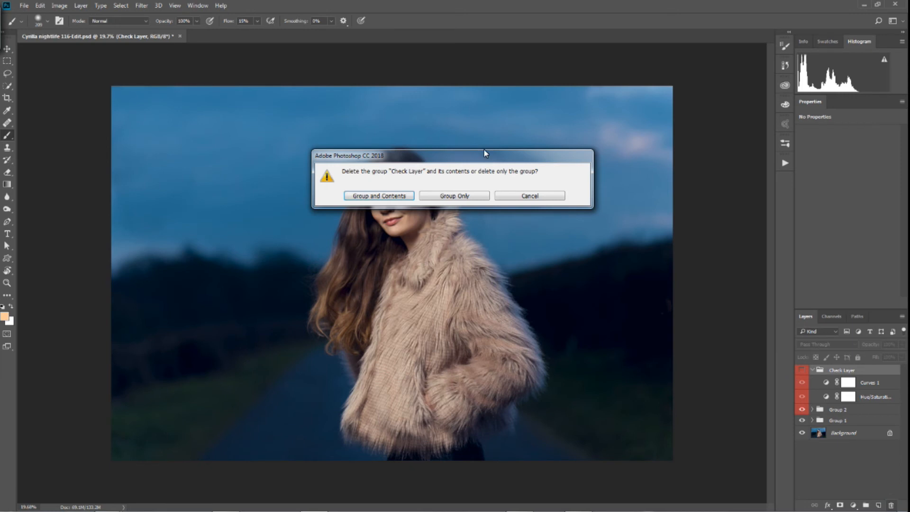
click(396, 196)
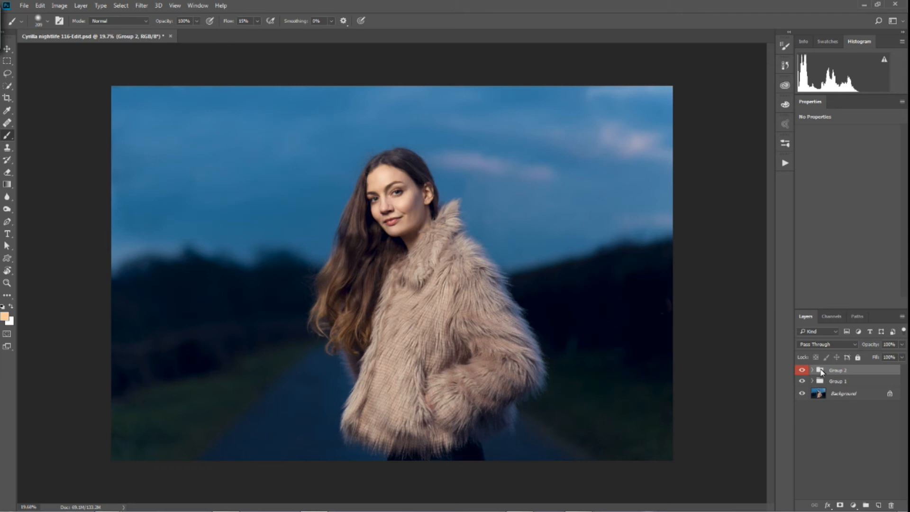
alt+click(801, 394)
alt+click(802, 394)
alt+click(801, 393)
alt+click(801, 394)
On the Background layer, select the woman's face and most of the fur coat with the Quick Selection tool.
click(820, 394)
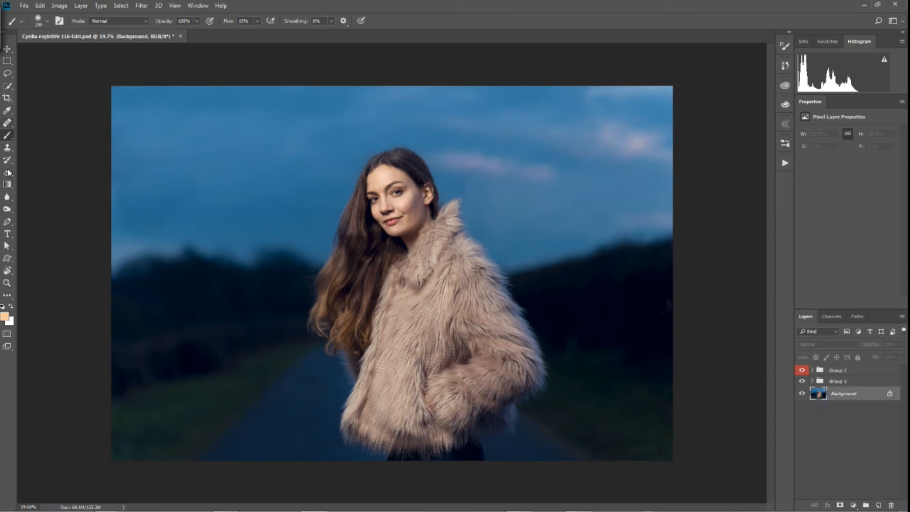
click(8, 87)
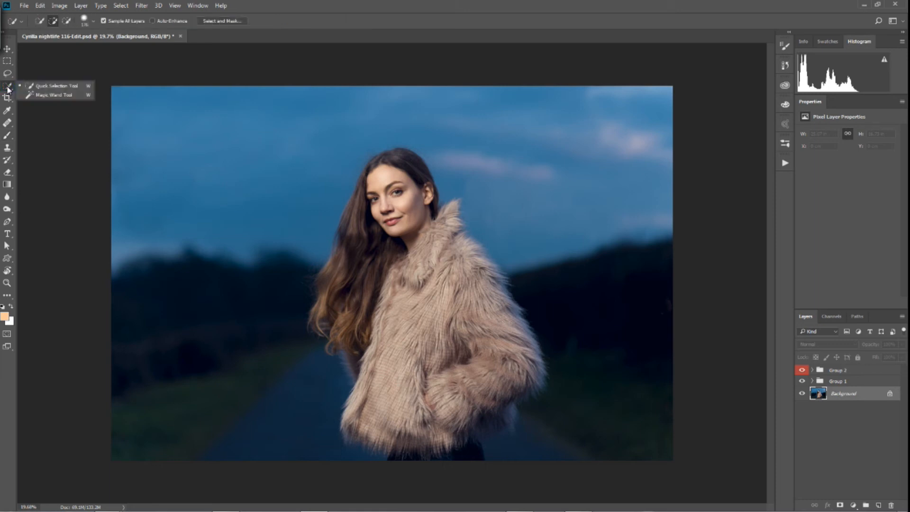
click(66, 87)
mouse_move(422, 212)
mouse_down()
mouse_move(398, 202)
mouse_move(413, 247)
mouse_move(434, 458)
mouse_move(456, 369)
mouse_up()
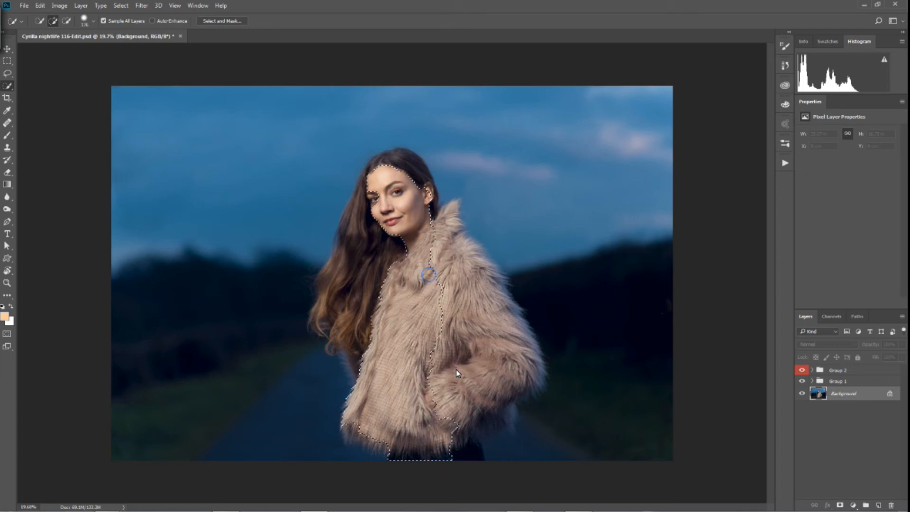
mouse_move(463, 403)
mouse_down()
mouse_move(509, 370)
mouse_move(431, 258)
mouse_move(459, 281)
mouse_move(477, 270)
mouse_up()
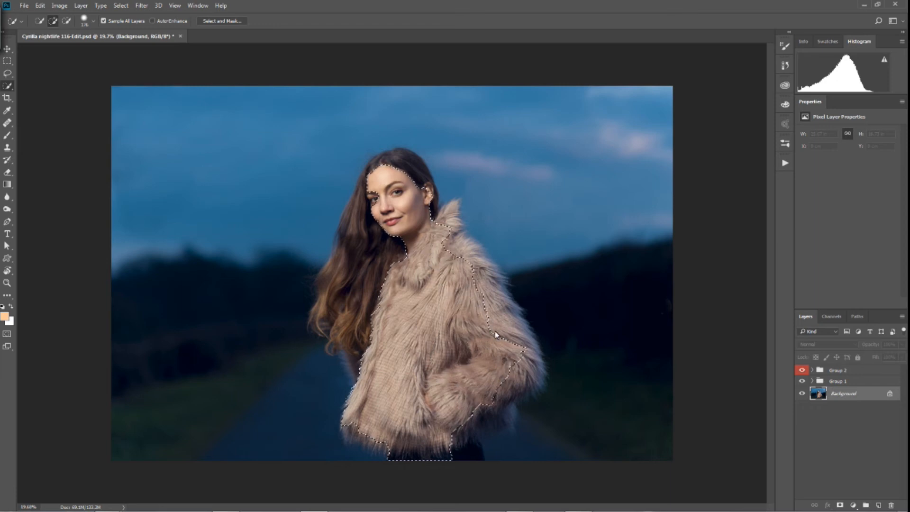
Extend the quick selection over the long hair, the coat's collar and shoulder, and the outer sleeve down to the hem.
mouse_move(383, 181)
mouse_down()
mouse_move(386, 165)
mouse_move(360, 260)
mouse_up()
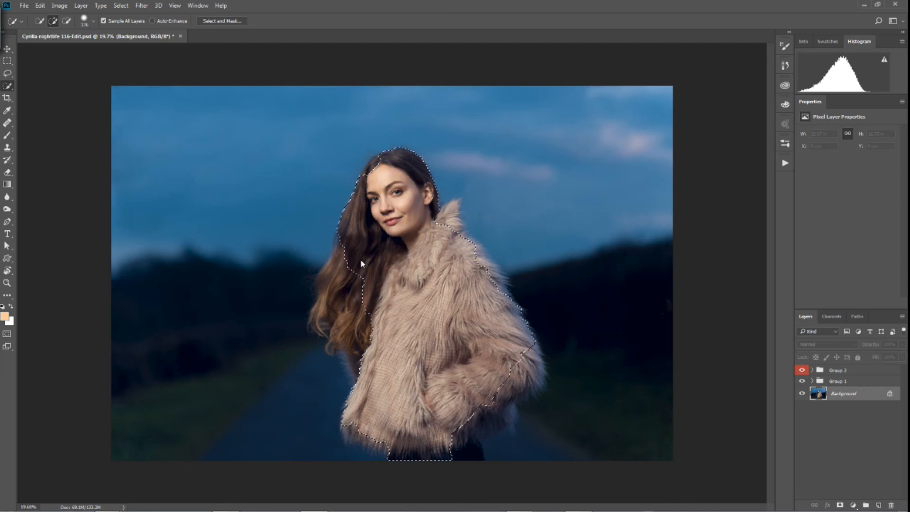
mouse_move(362, 322)
mouse_down()
mouse_move(365, 360)
mouse_move(367, 351)
mouse_up()
mouse_move(445, 226)
mouse_down()
mouse_move(439, 221)
mouse_move(448, 223)
mouse_move(450, 208)
mouse_move(445, 245)
mouse_up()
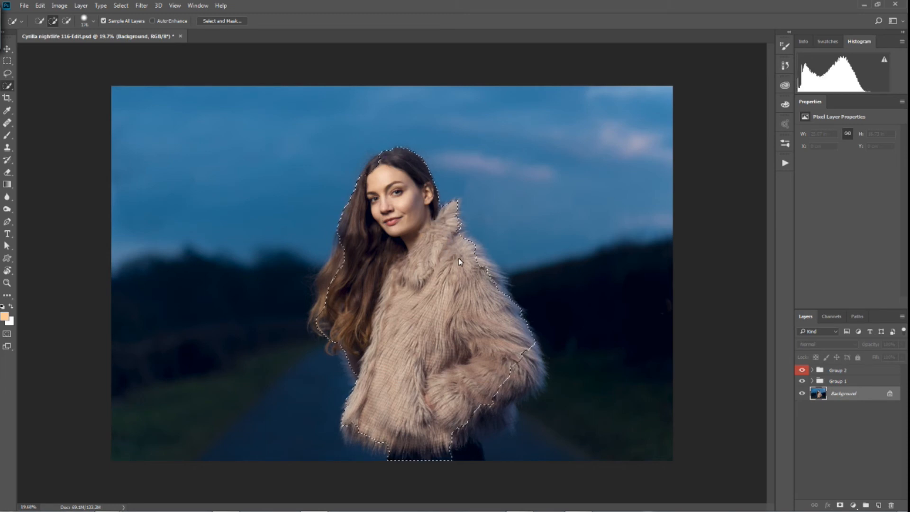
mouse_move(346, 266)
mouse_down()
mouse_move(339, 247)
mouse_move(325, 325)
mouse_up()
drag(460, 243, 486, 282)
mouse_move(524, 359)
mouse_down()
mouse_move(495, 387)
mouse_move(520, 376)
mouse_move(532, 383)
mouse_move(500, 416)
mouse_up()
click(498, 410)
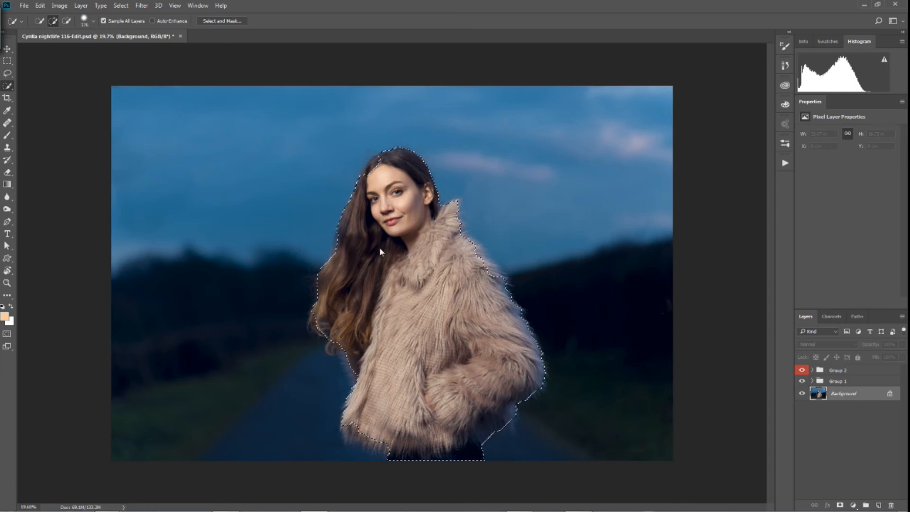
click(375, 169)
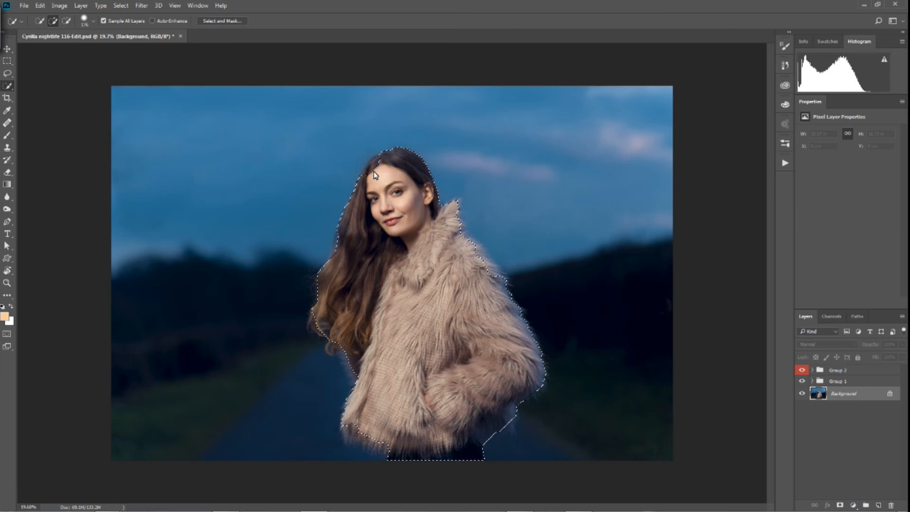
Touch up the quick selection around the head, collar and coat front, and open it in Select and Mask.
click(372, 173)
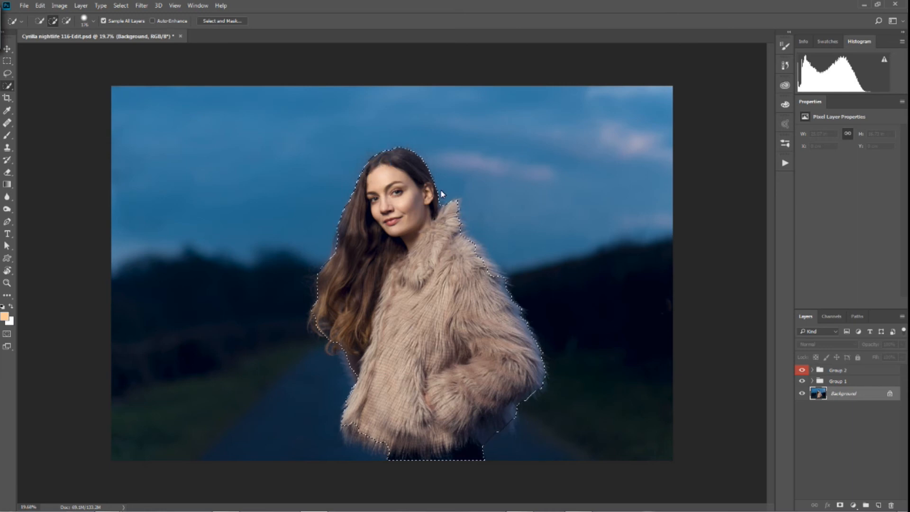
click(450, 232)
drag(422, 234, 437, 245)
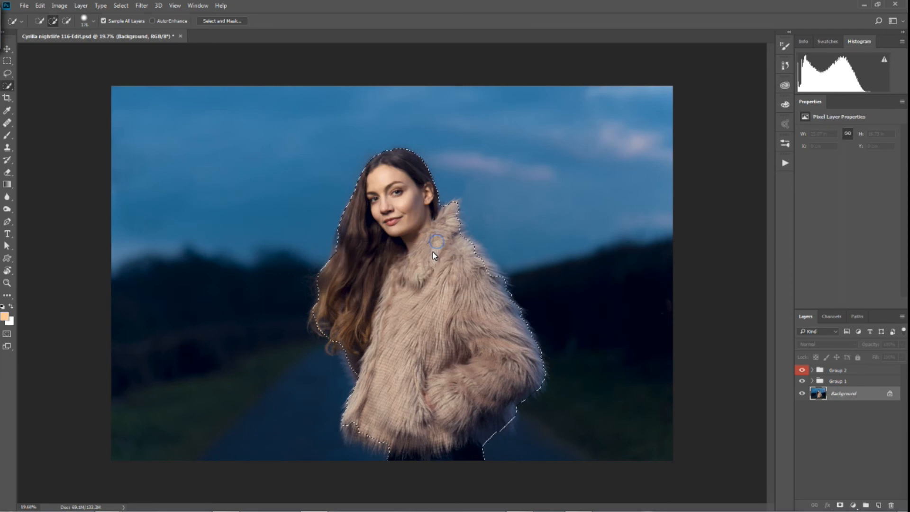
right_click(429, 240)
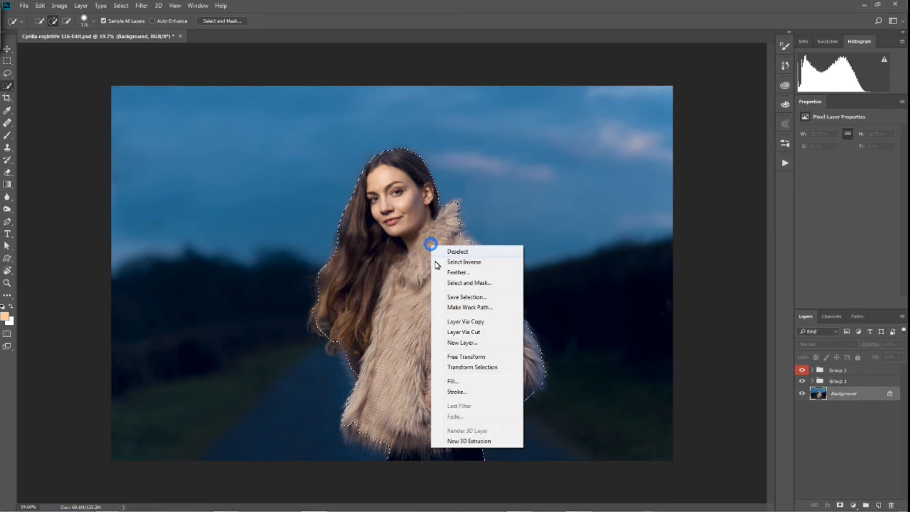
click(461, 283)
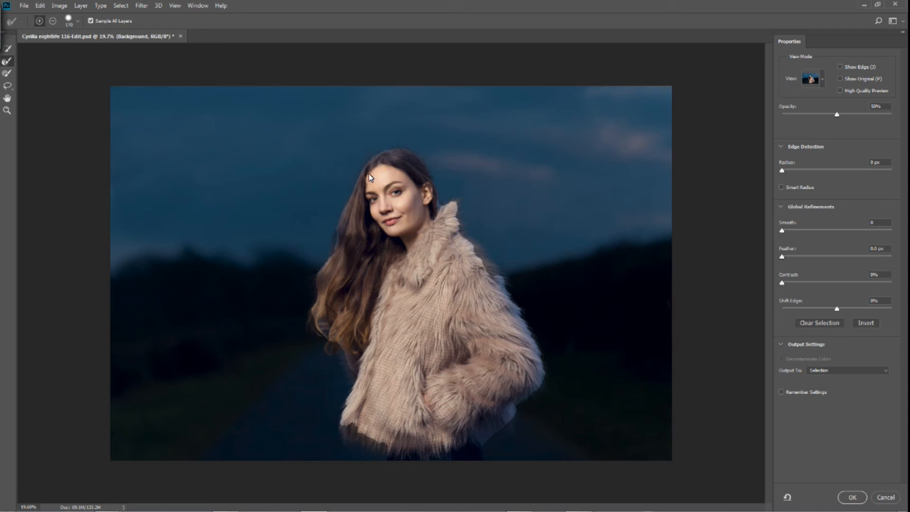
Refine the selection edge along the hair and the coat's furry outline with the Refine Edge Brush, using sizes of 115 and 217 px.
click(7, 63)
alt+right_click(383, 153)
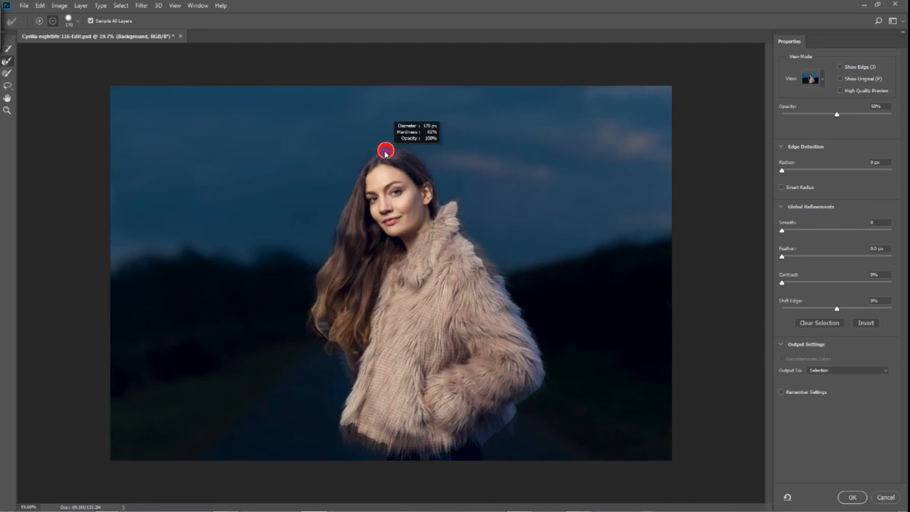
drag(383, 154, 361, 182)
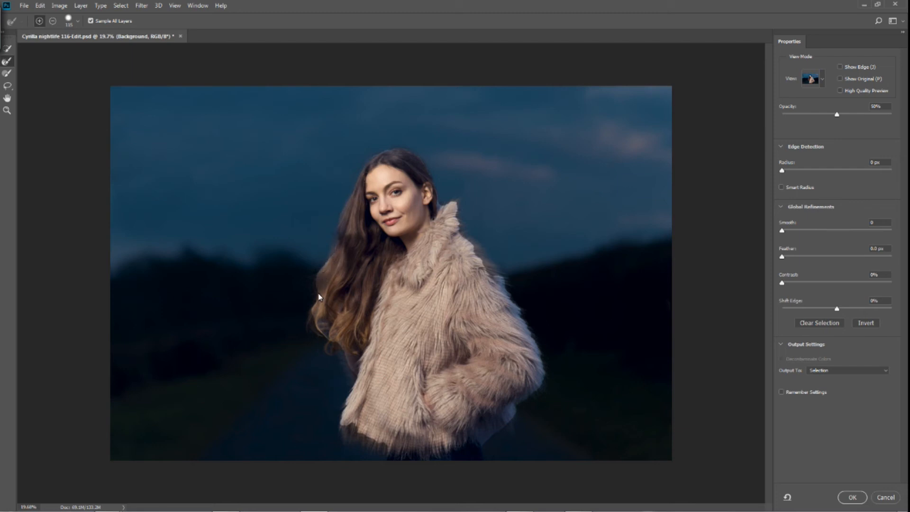
drag(319, 312, 343, 359)
drag(360, 433, 358, 431)
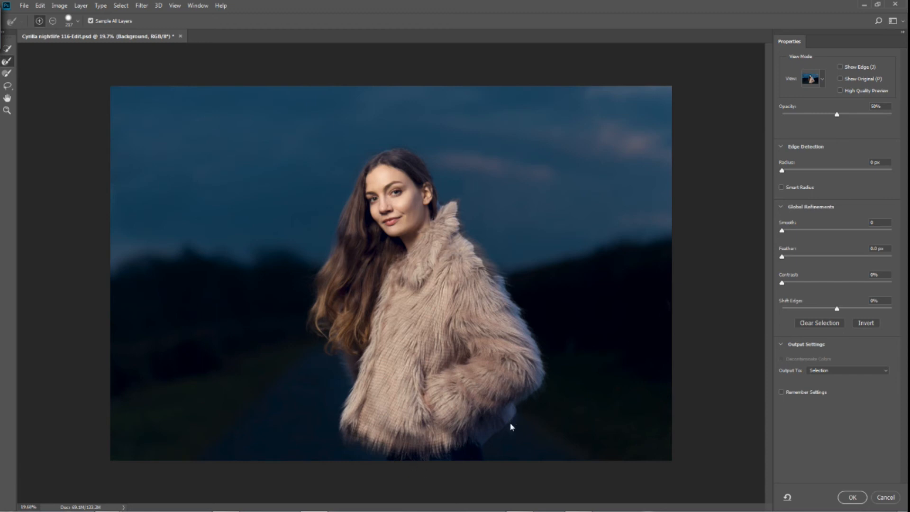
click(483, 447)
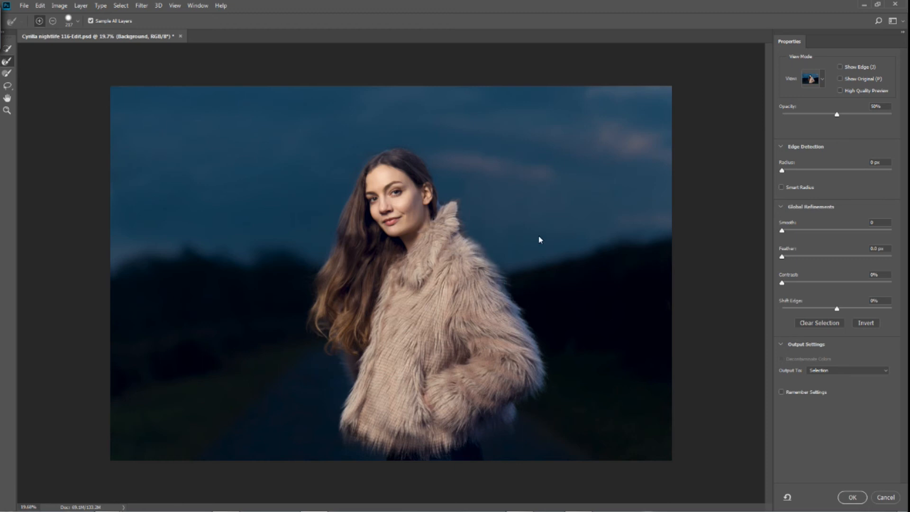
click(465, 228)
click(548, 356)
key(Return)
Output the refined selection as a new layer with layer mask.
click(837, 372)
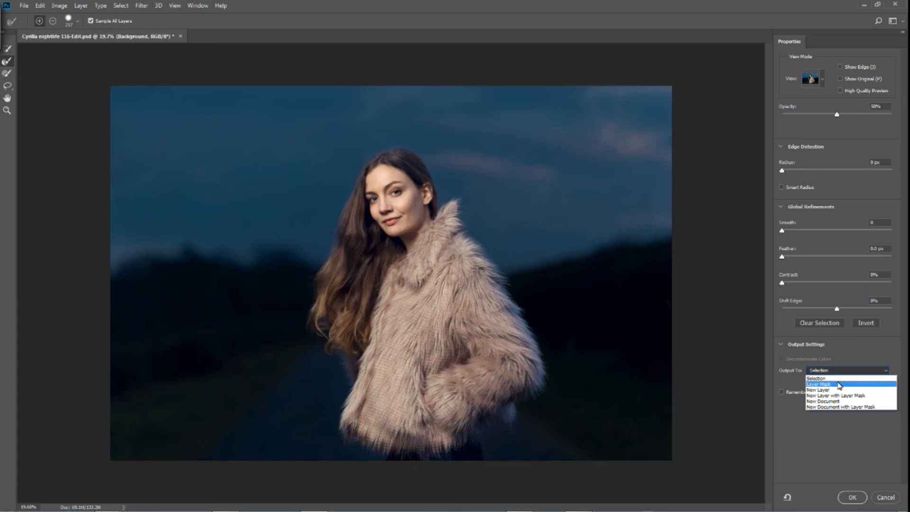
click(859, 396)
click(852, 498)
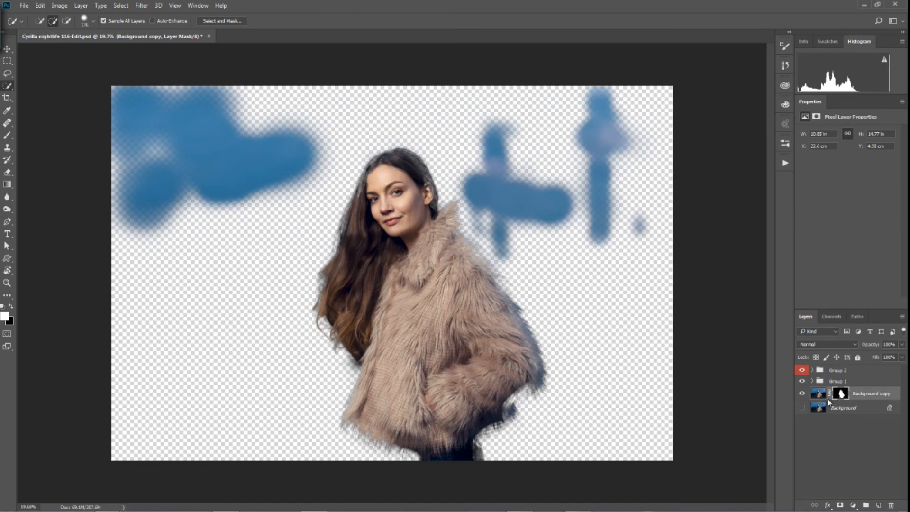
Add a Curves adjustment layer above Group 2 and move the Background copy's layer mask onto it.
click(821, 371)
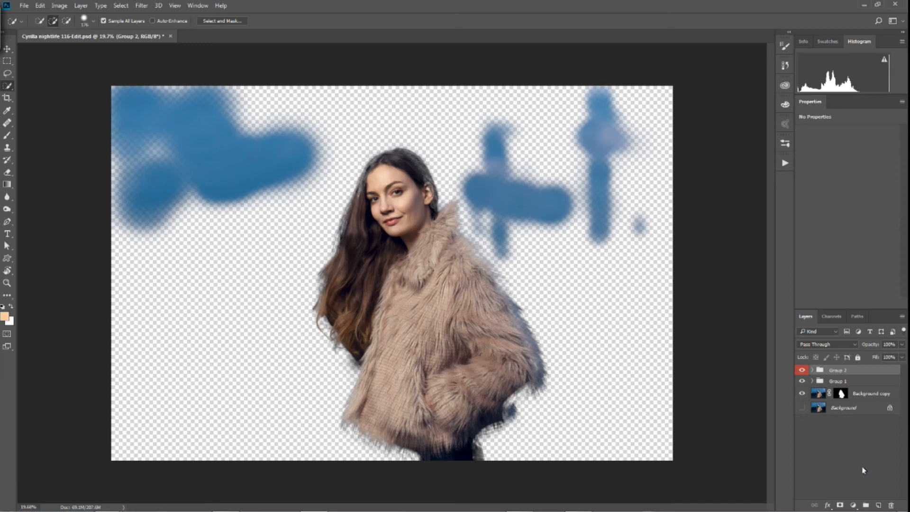
click(854, 505)
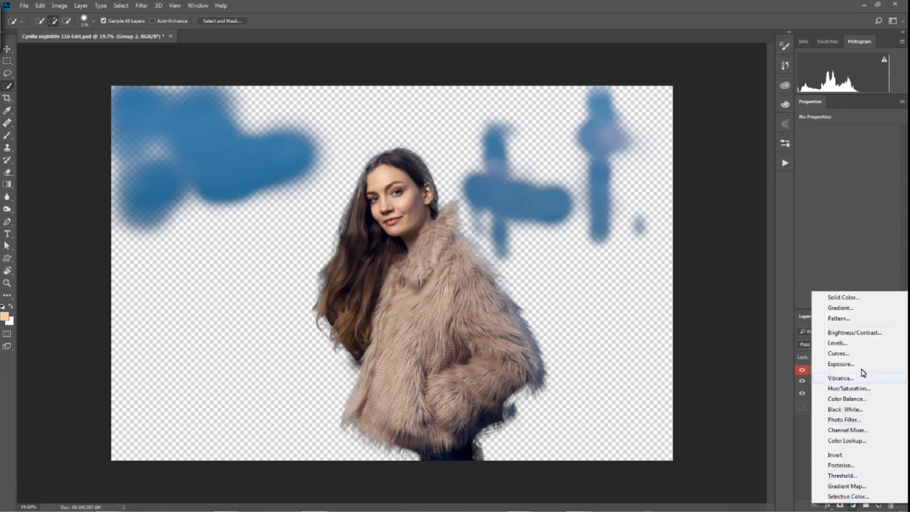
click(858, 355)
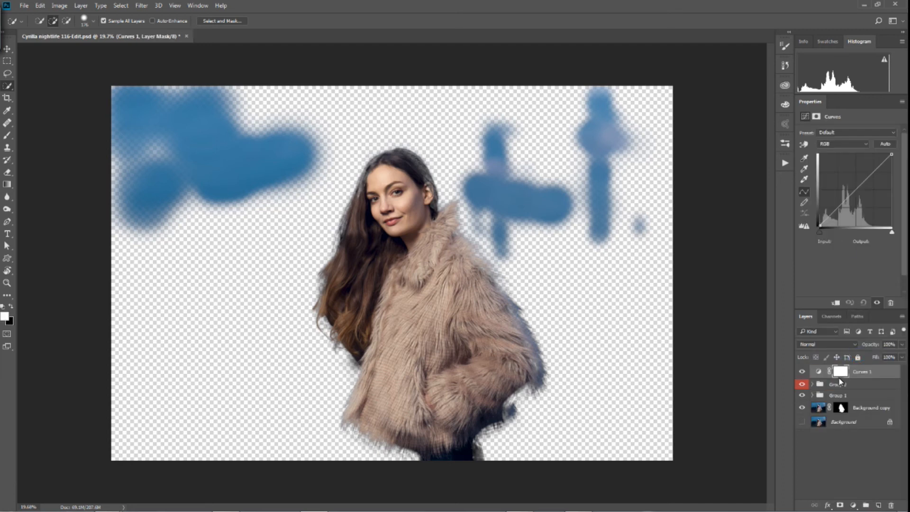
drag(846, 413, 841, 372)
Delete the Background copy layer and turn the Background layer's visibility back on.
click(827, 408)
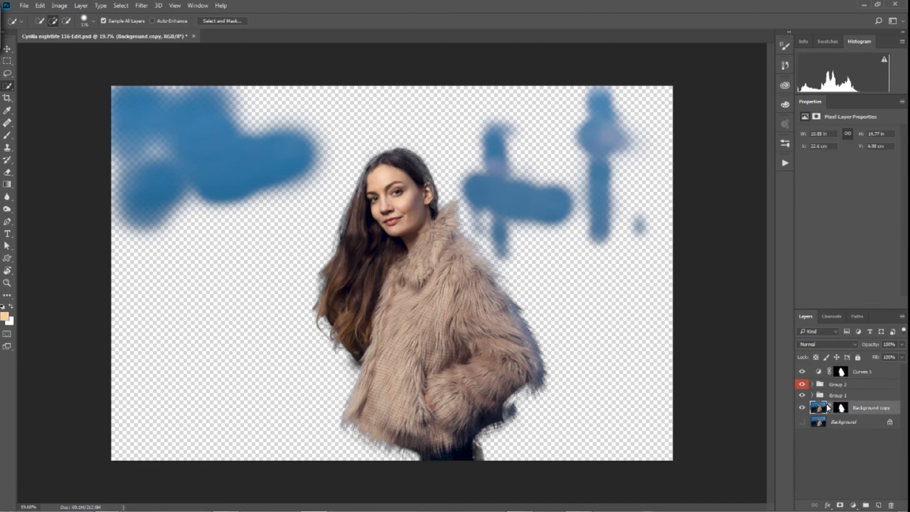
key(Delete)
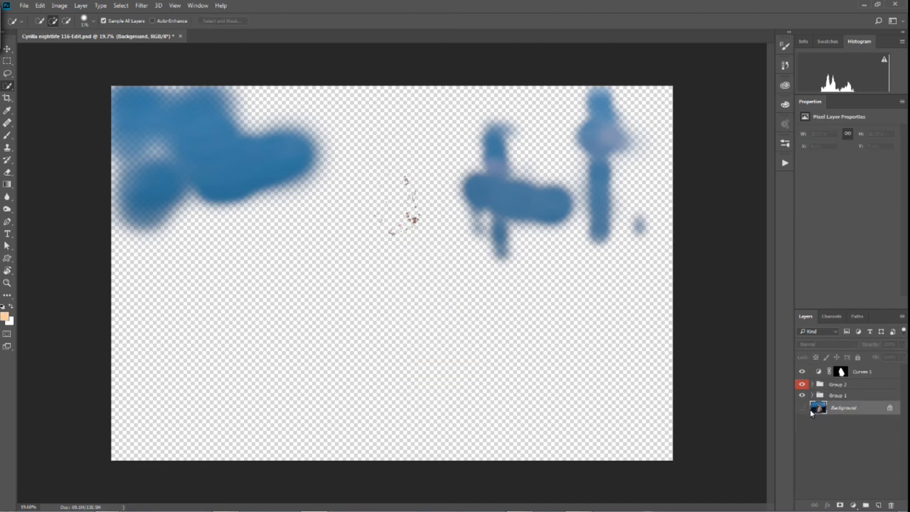
click(804, 408)
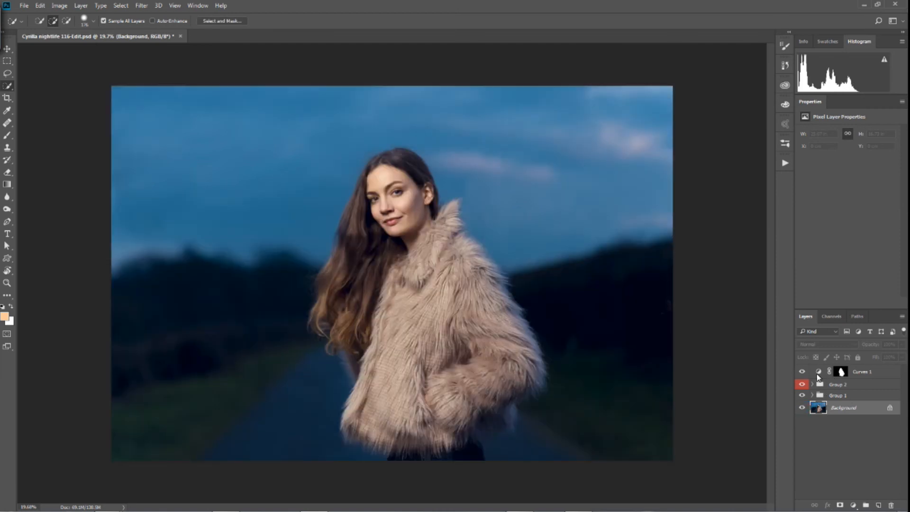
Pull the Curves 1 midtones down to darken, and invert its mask so only the surroundings of the woman are affected.
click(820, 373)
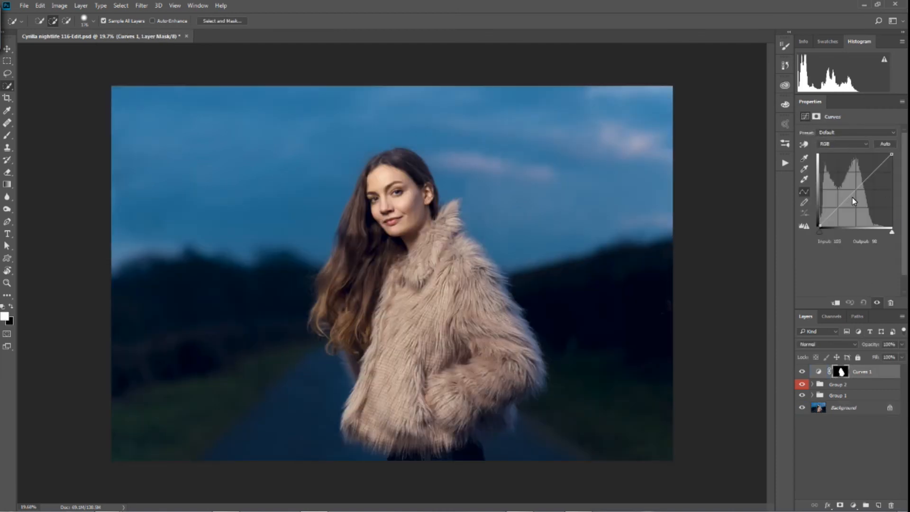
drag(856, 193, 860, 199)
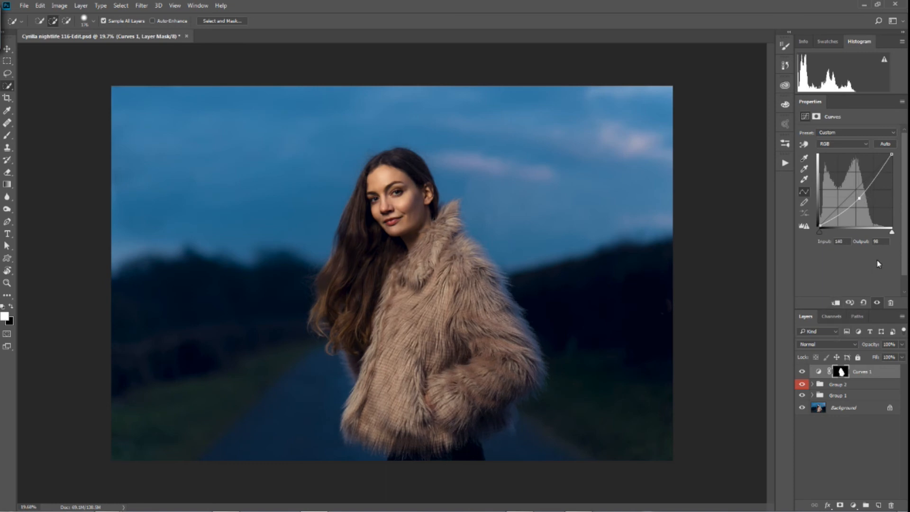
click(841, 372)
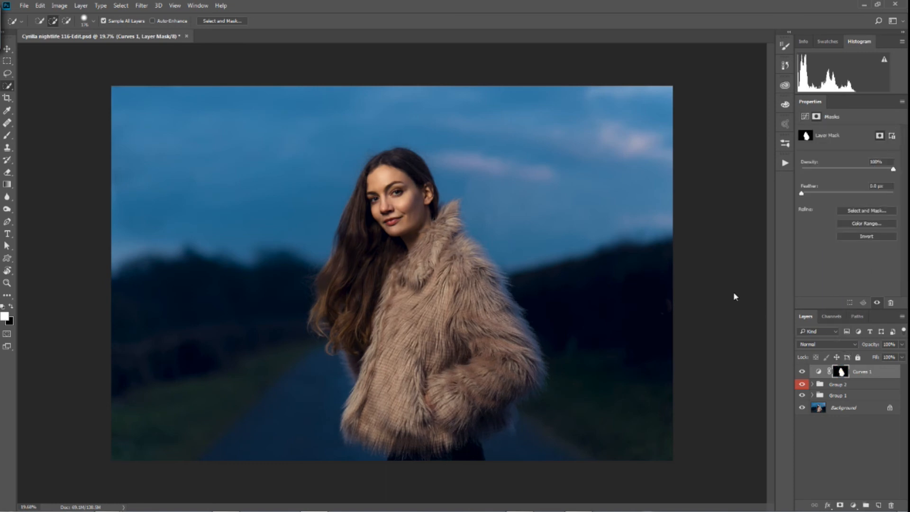
key(ctrl+i)
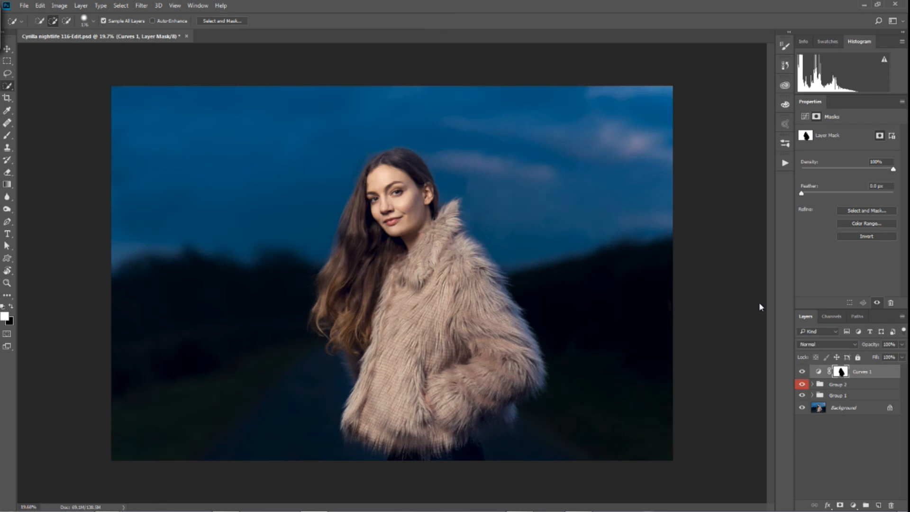
Compare the image with and without the Curves 1 background darkening several times, leaving the layer visible.
click(803, 372)
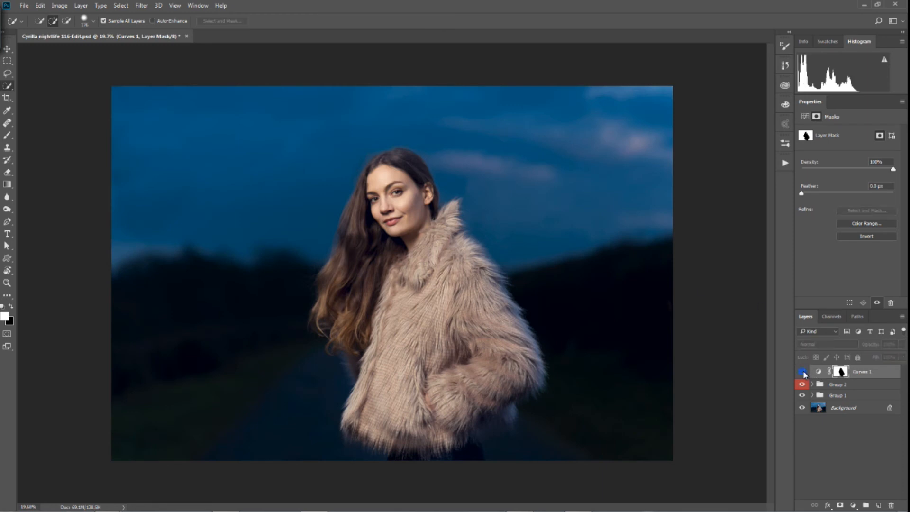
click(802, 372)
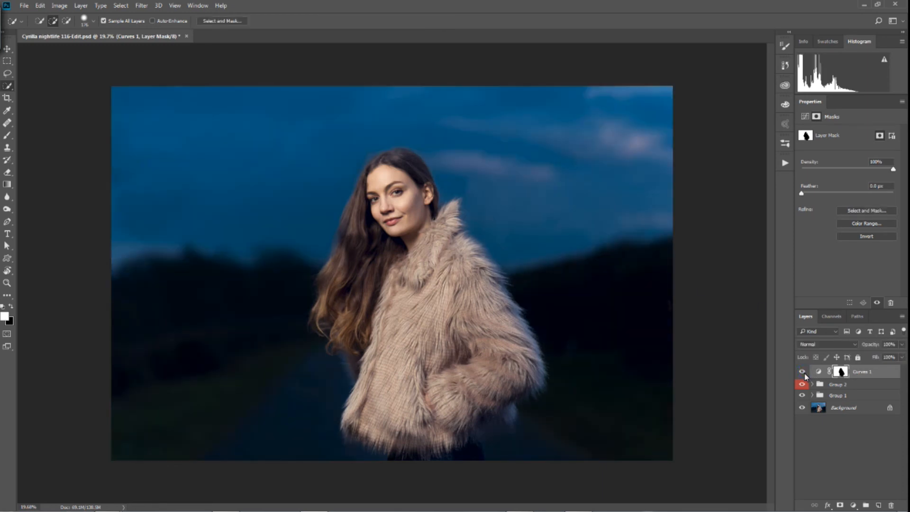
click(803, 371)
click(803, 372)
click(803, 371)
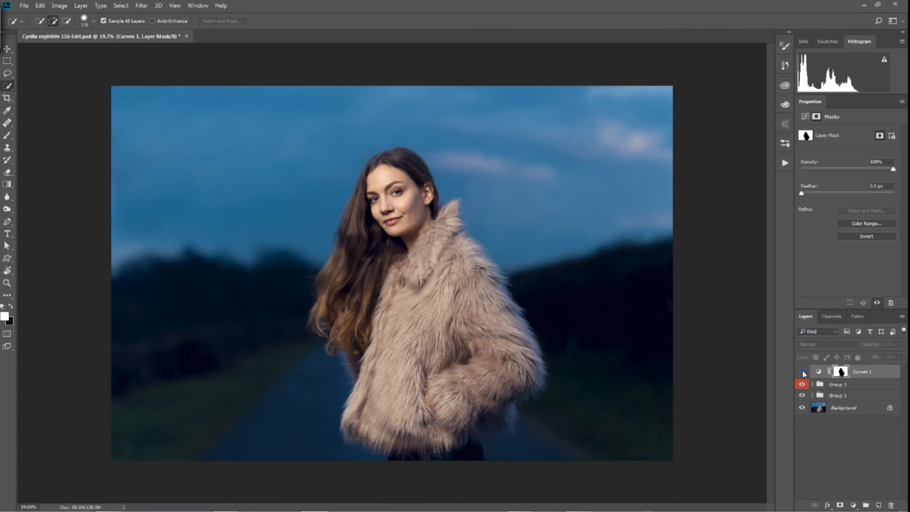
click(803, 372)
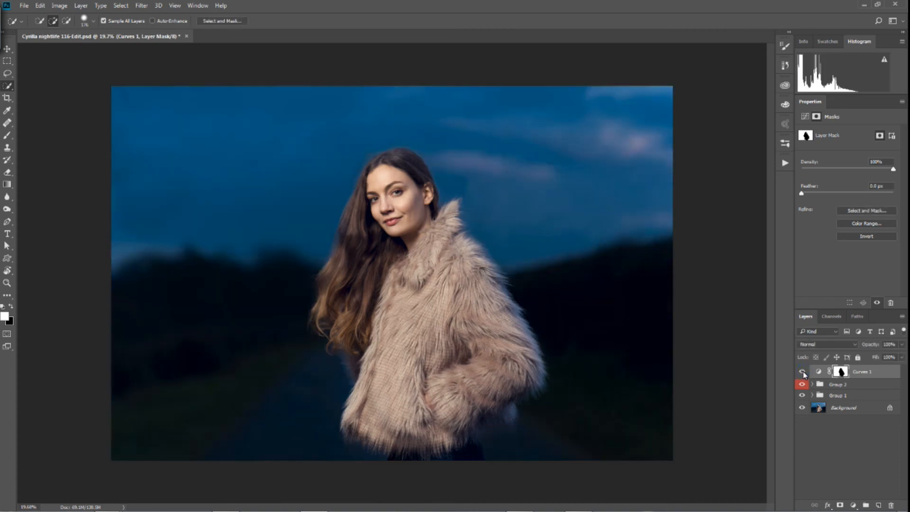
click(802, 372)
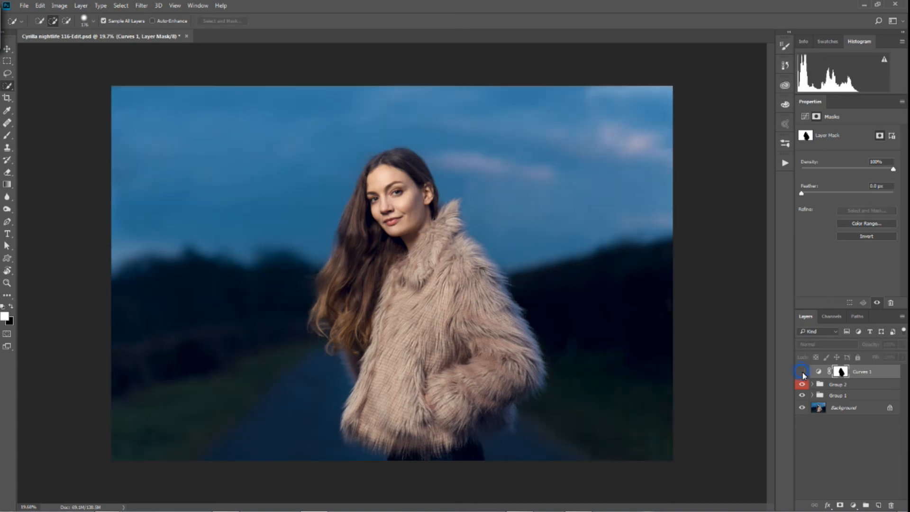
click(802, 372)
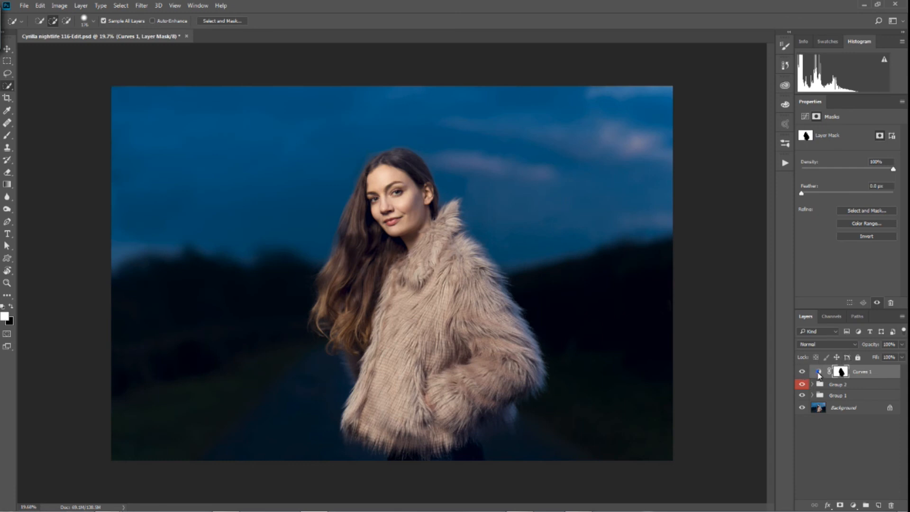
Soften the Curves 1 darkening by moving its curve point to input 142, output 110, and compare before and after.
click(818, 372)
drag(859, 207, 860, 194)
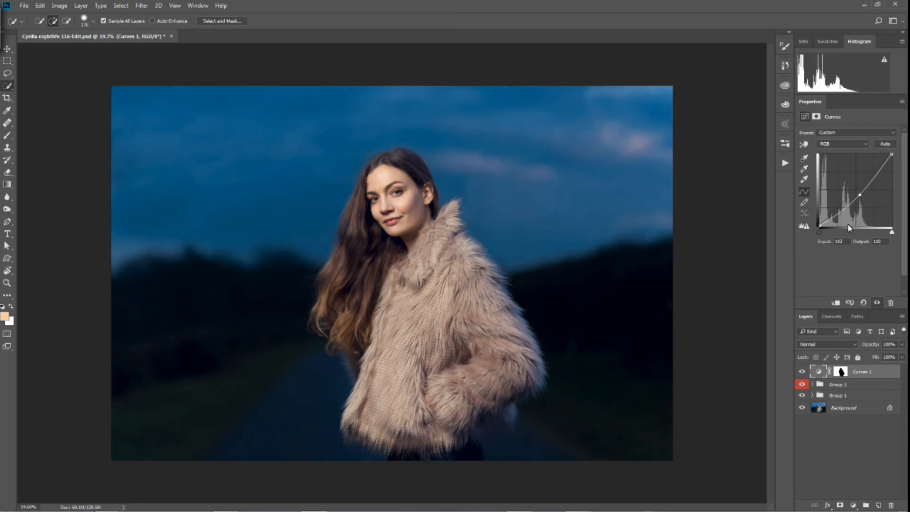
click(802, 372)
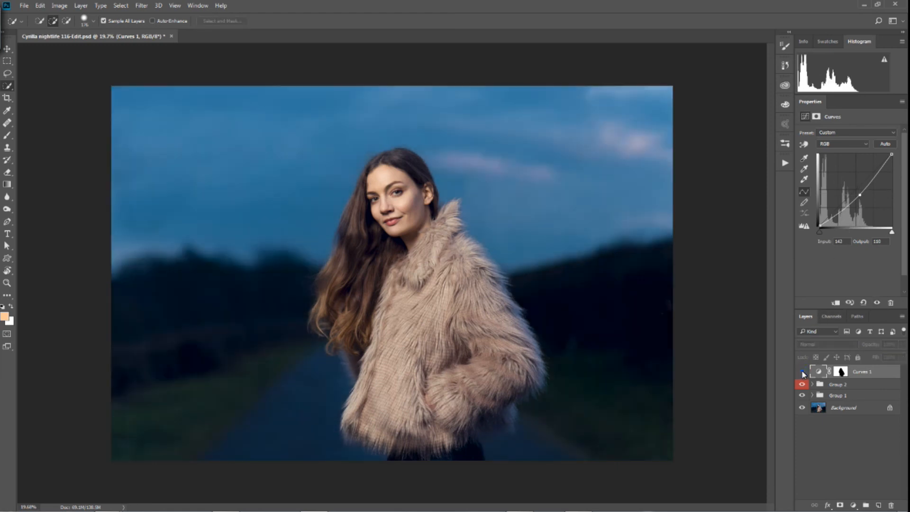
click(803, 372)
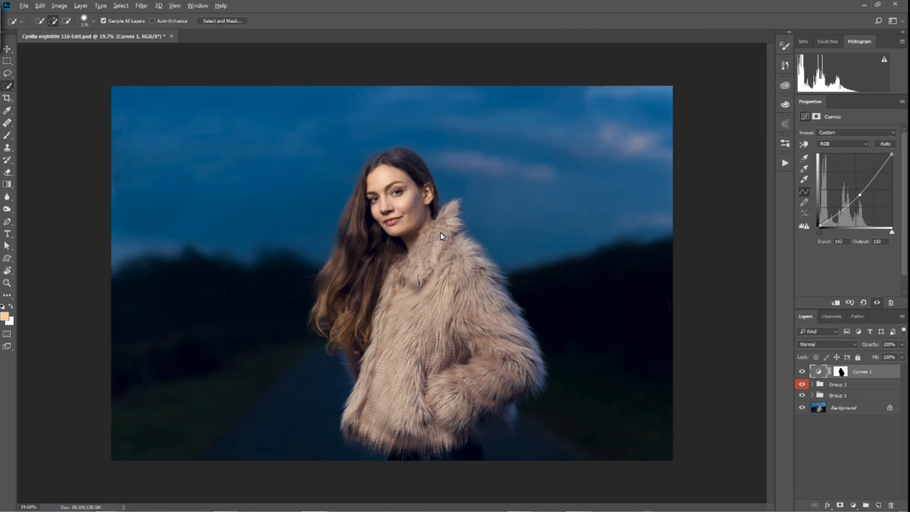
Try the Luminosity blend mode on the Curves 1 layer, and return the layer to Normal.
drag(439, 225, 490, 243)
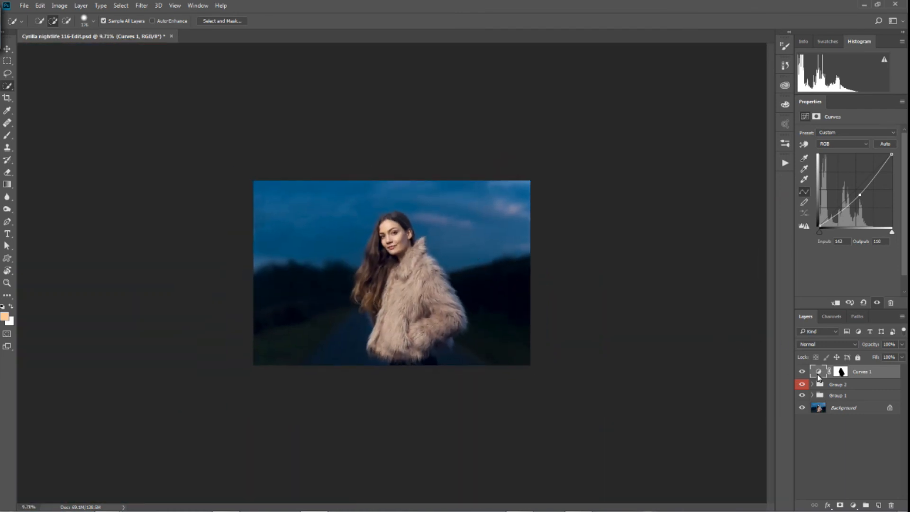
click(829, 345)
click(815, 343)
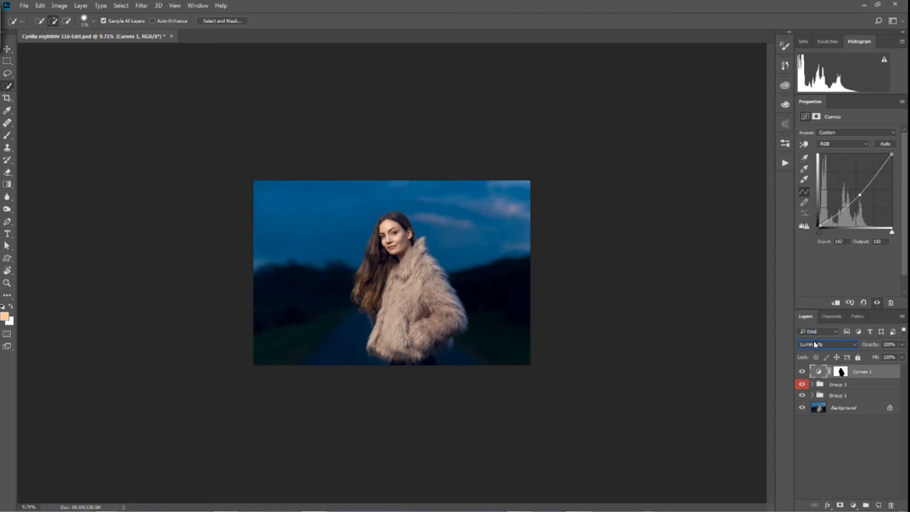
click(814, 344)
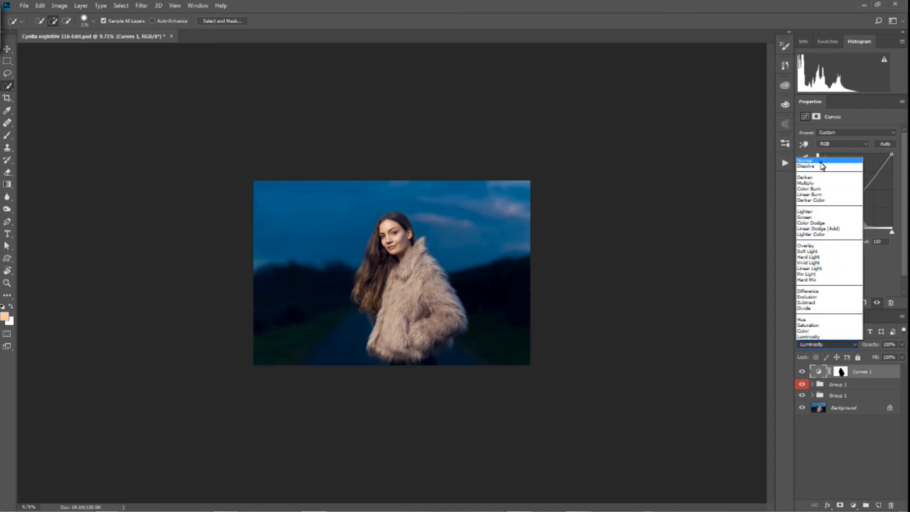
click(821, 161)
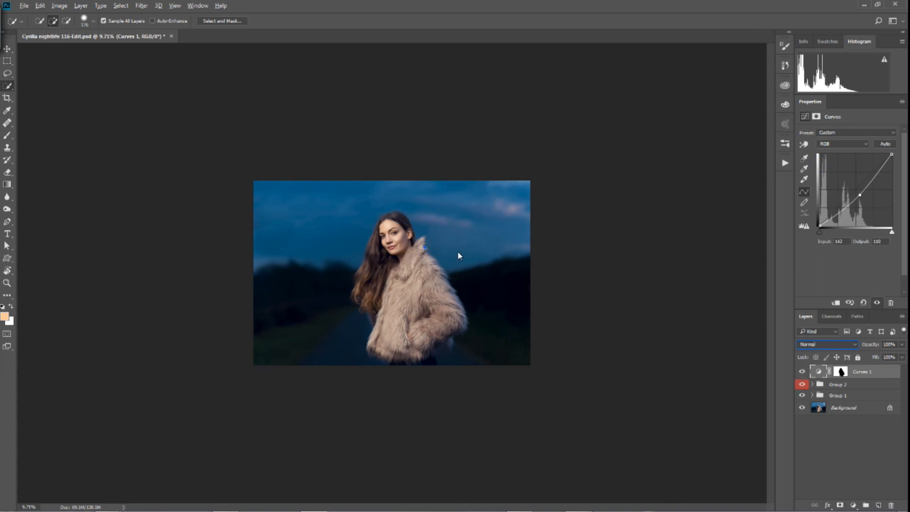
Save the document with the darkened background.
scroll(458, 256, up, 1)
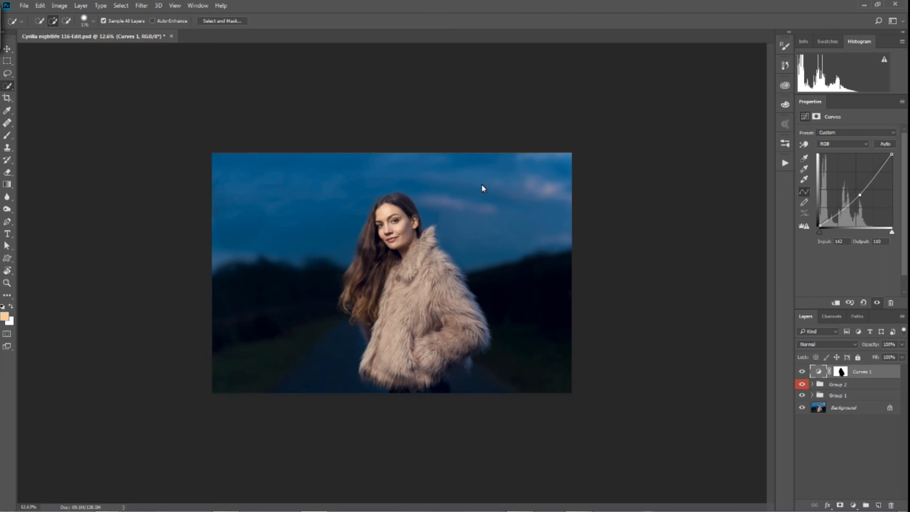
key(ctrl+s)
scroll(435, 230, up, 5)
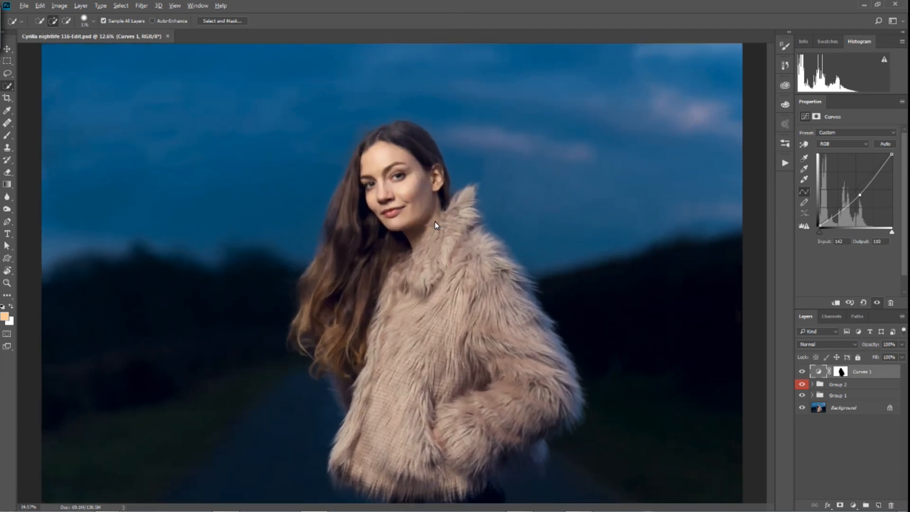
Add a Hue/Saturation adjustment layer above Curves 1 and sample the facial skin to target the Reds range.
scroll(427, 230, up, 2)
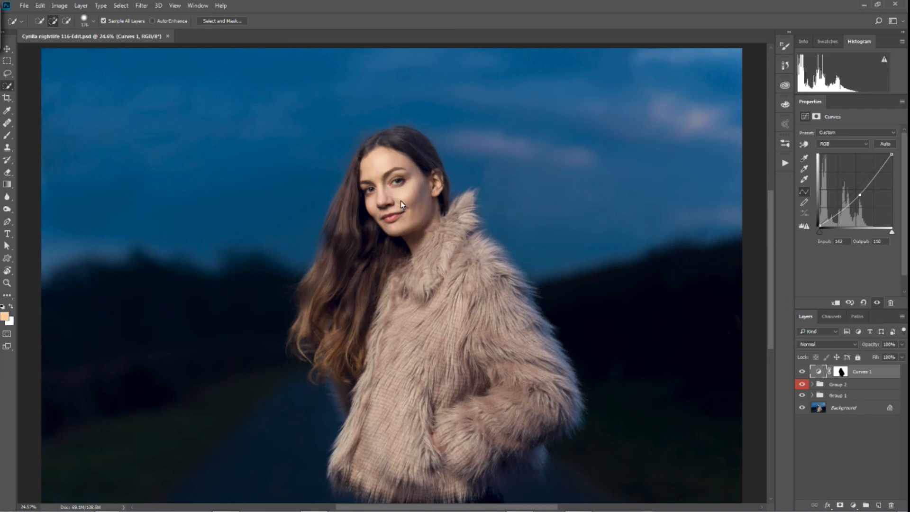
mouse_move(410, 200)
mouse_down()
mouse_move(430, 207)
mouse_move(421, 223)
mouse_move(397, 223)
mouse_move(474, 227)
mouse_up()
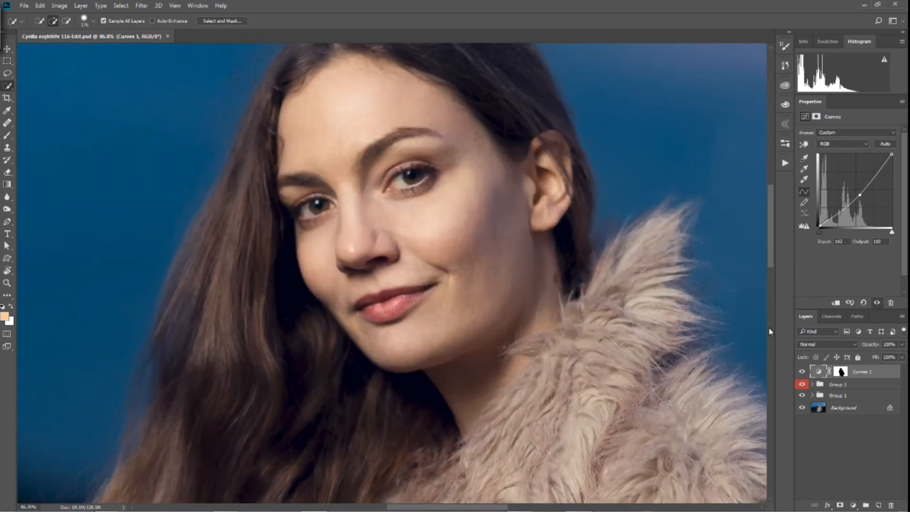
click(854, 505)
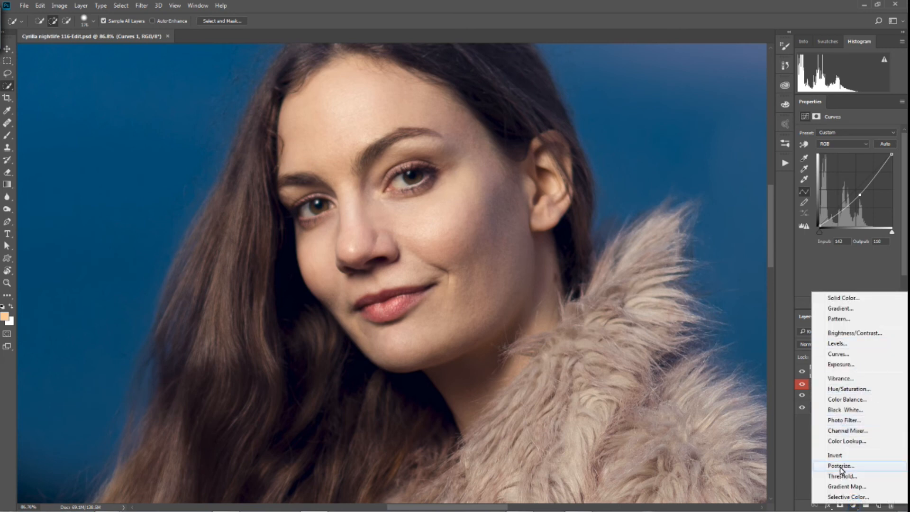
click(849, 389)
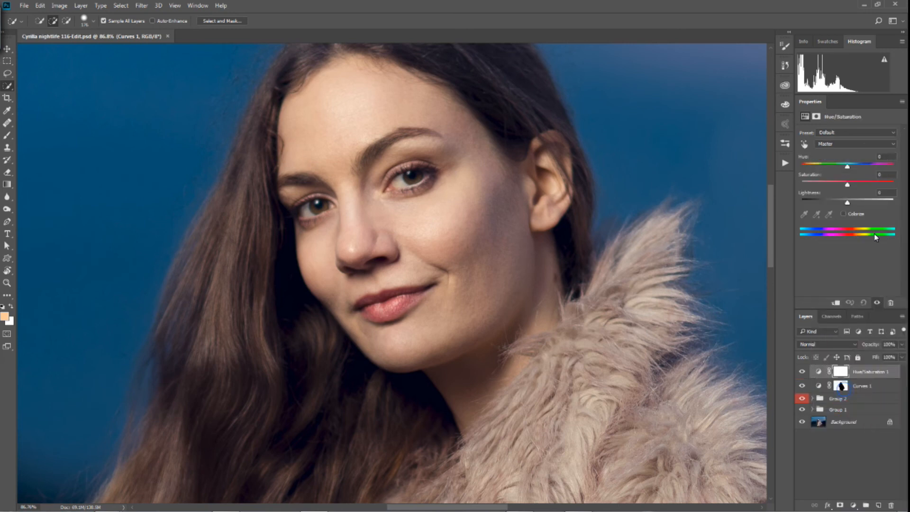
click(804, 144)
click(378, 250)
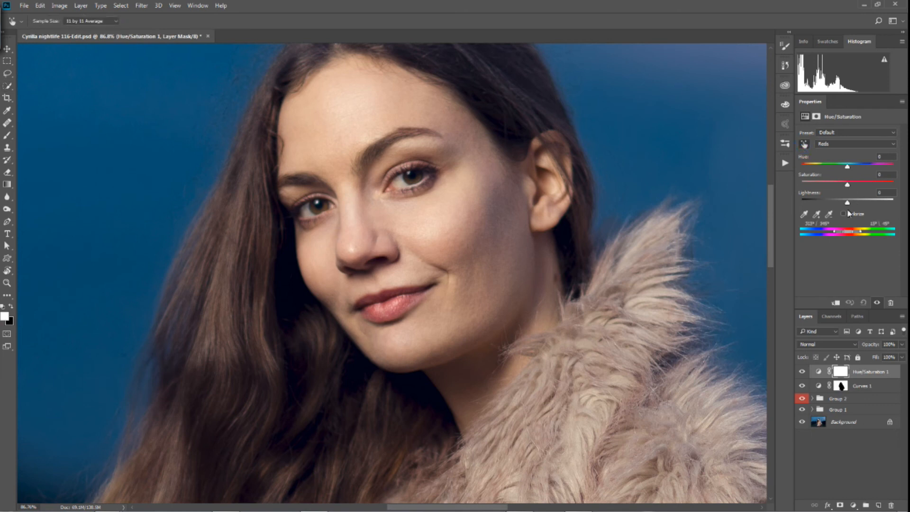
Push the Reds hue to +180 as a preview and narrow the colour range to the reddest areas of the face.
drag(847, 166, 894, 166)
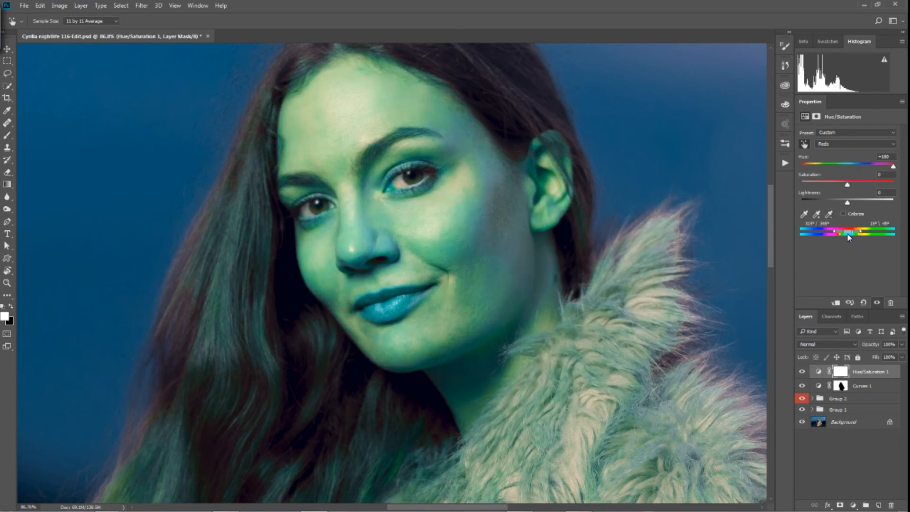
drag(843, 233, 843, 235)
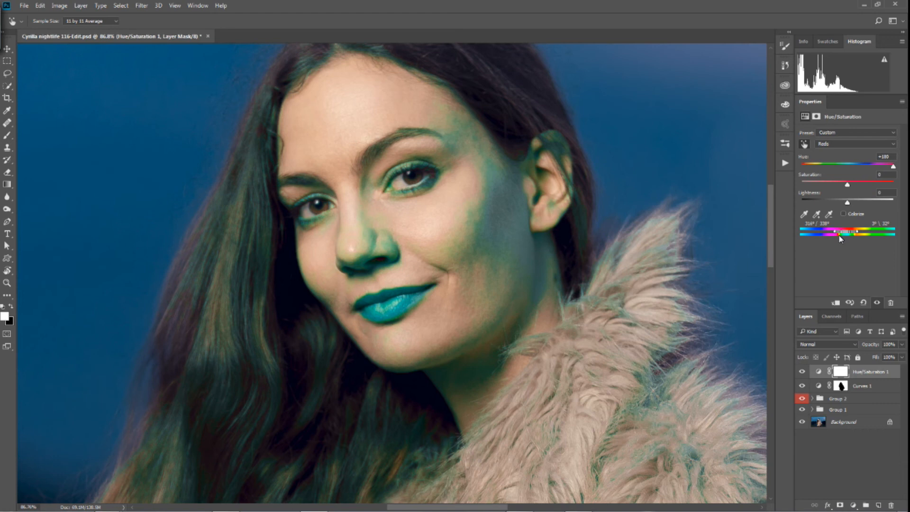
drag(854, 235, 856, 236)
drag(856, 234, 856, 235)
Set the Reds hue to +13 and compare the skin with and without the Hue/Saturation layer.
click(808, 156)
drag(849, 167, 854, 170)
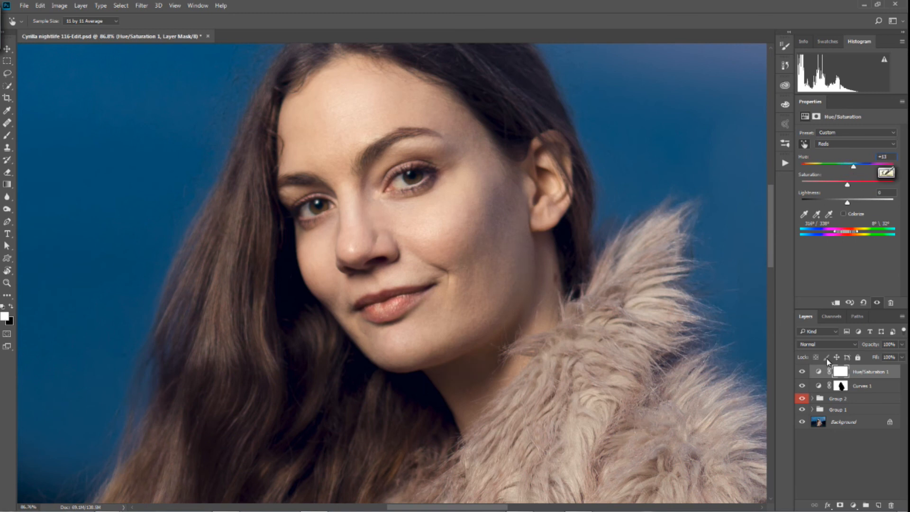
click(802, 372)
key(w)
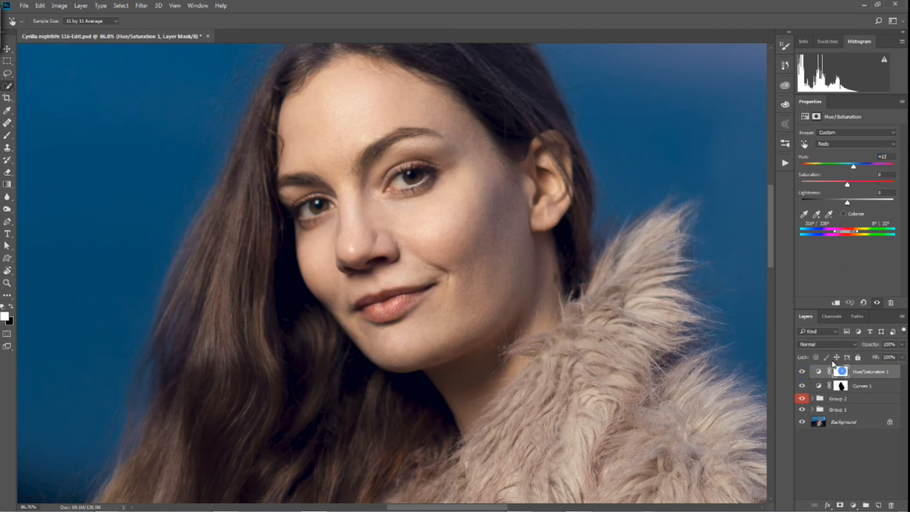
Invert the Hue/Saturation 1 mask to black and set up the Brush tool with 34% flow.
click(841, 372)
key(ctrl+i)
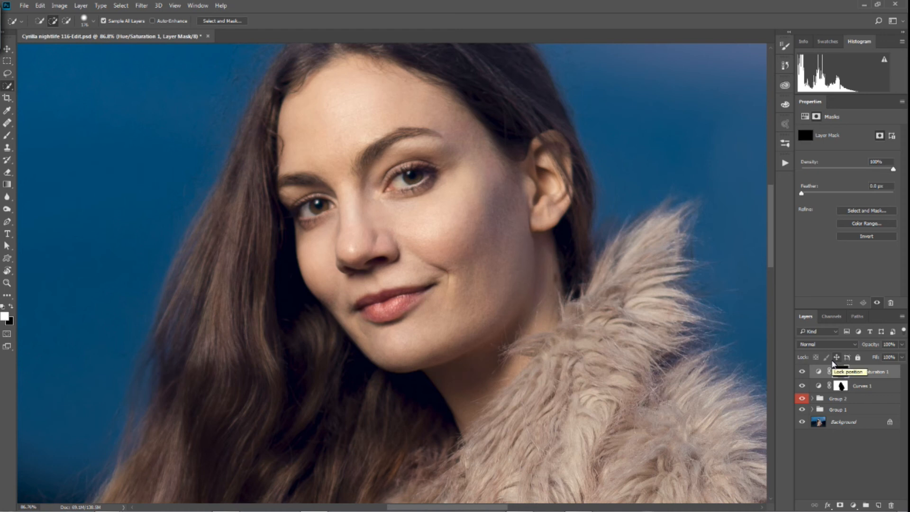
drag(369, 196, 332, 207)
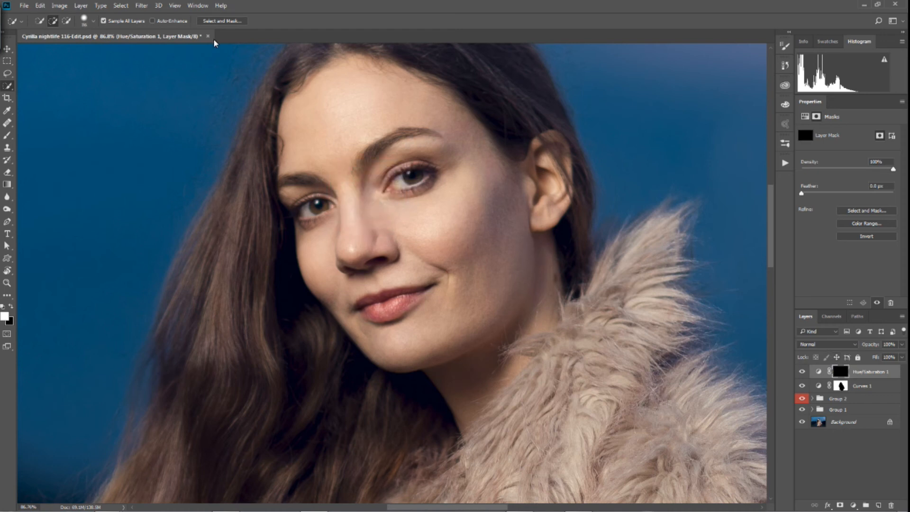
click(8, 136)
click(233, 23)
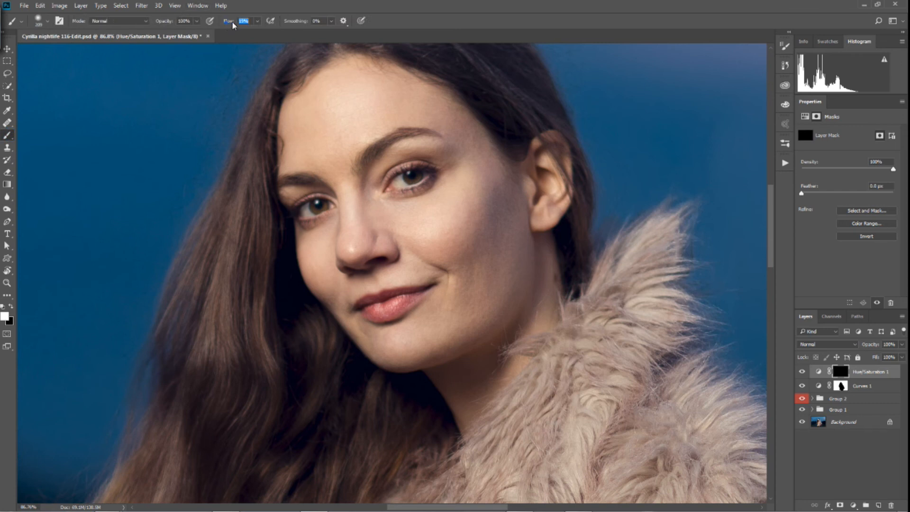
text(34)
Paint white on the Hue/Saturation mask over the nose and other red facial areas, raising the flow to 100%, and compare before and after.
mouse_move(370, 239)
mouse_down()
mouse_move(357, 243)
mouse_move(366, 244)
mouse_up()
drag(232, 22, 294, 28)
key(ctrl+0)
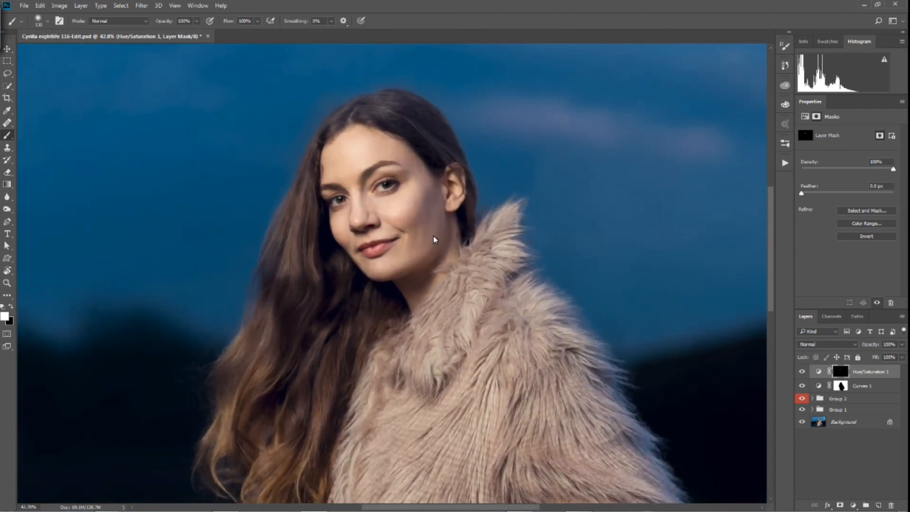
click(392, 153)
click(415, 179)
click(380, 272)
click(343, 236)
click(359, 209)
click(326, 169)
click(336, 149)
click(801, 371)
click(801, 372)
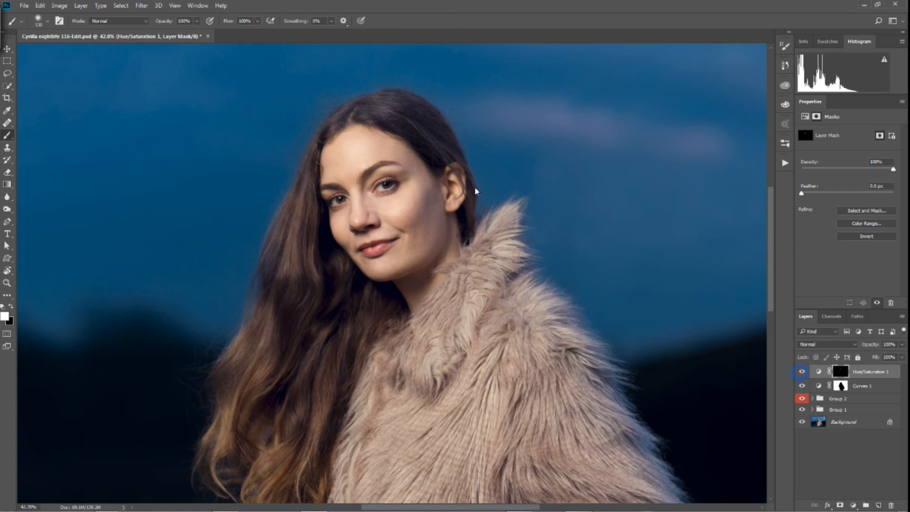
Add a Curves adjustment layer on top and lower the Blue channel's highlight end to output 238.
scroll(308, 258, down, 3)
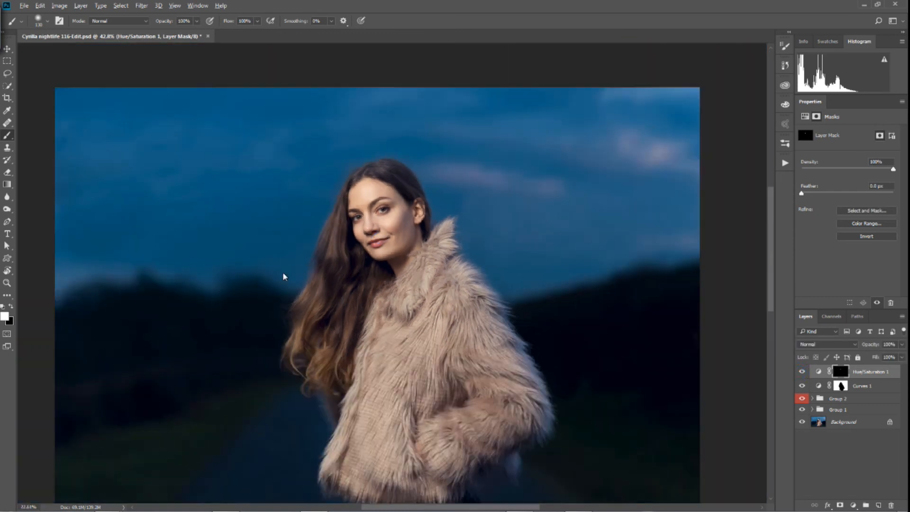
scroll(284, 276, down, 2)
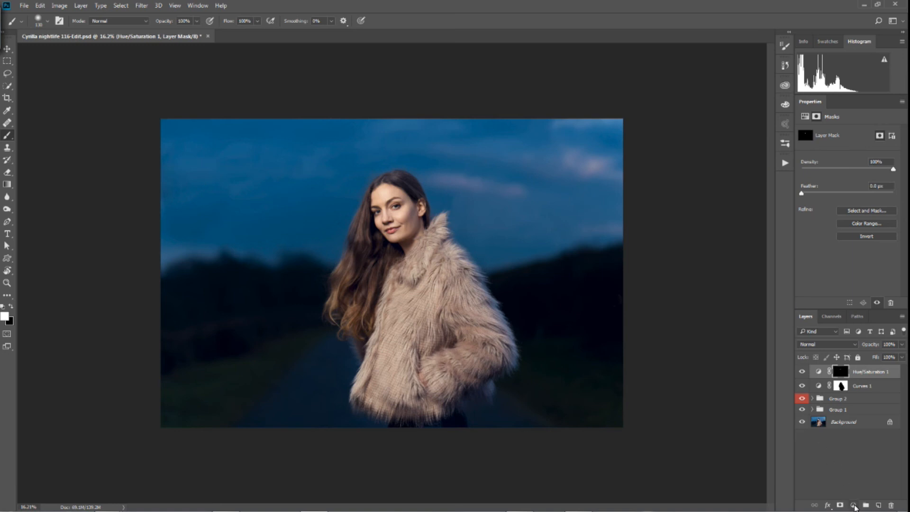
click(854, 506)
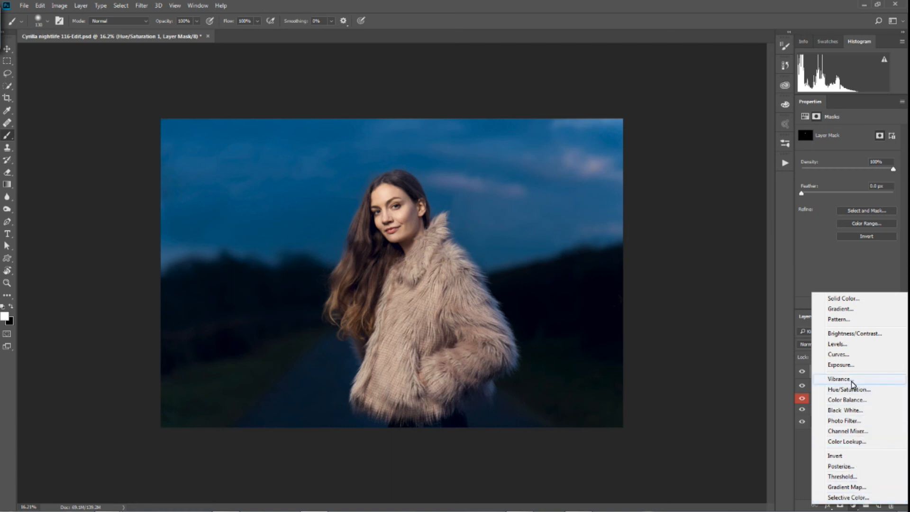
click(838, 355)
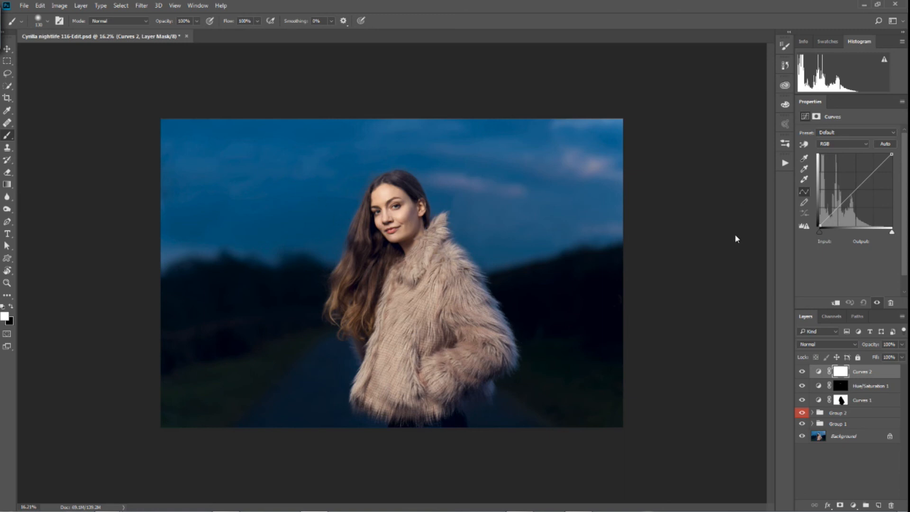
click(839, 144)
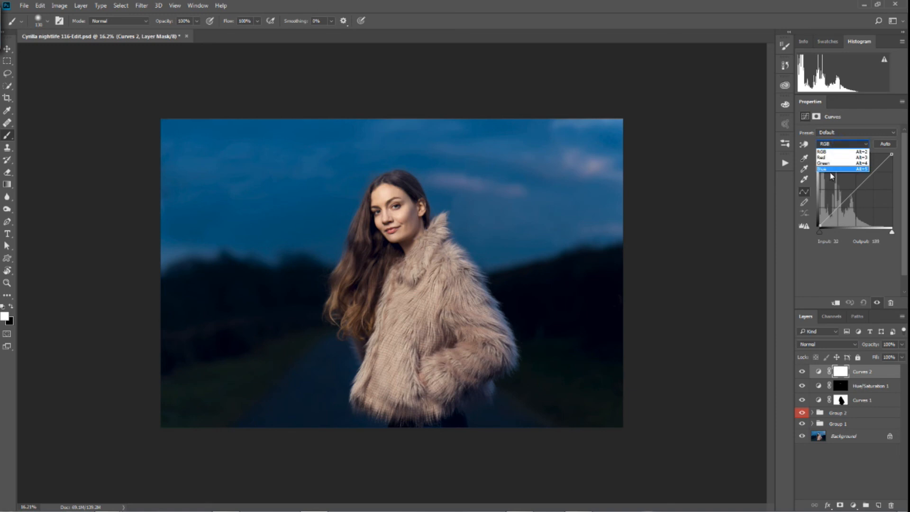
click(830, 170)
drag(892, 154, 902, 162)
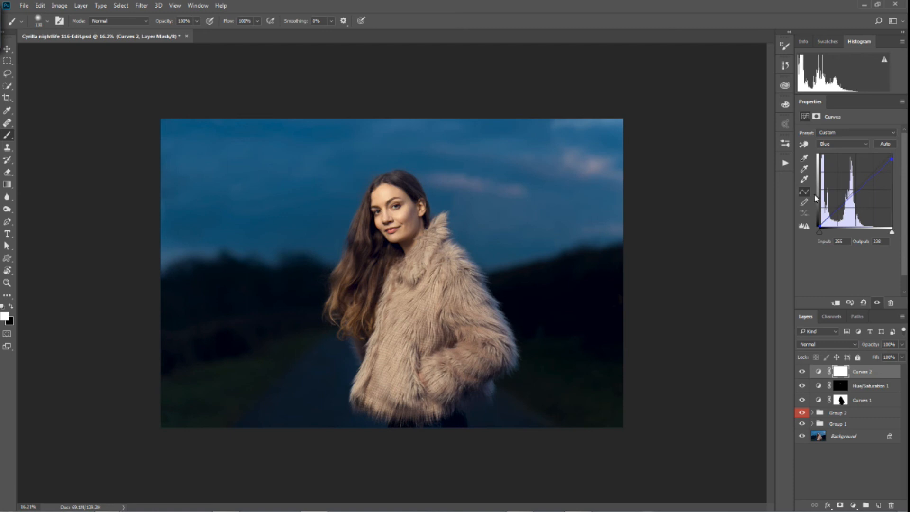
Set the Blue channel's shadow end to input 0, output 3, and compare the image with and without Curves 2.
drag(819, 224, 818, 225)
drag(819, 224, 819, 227)
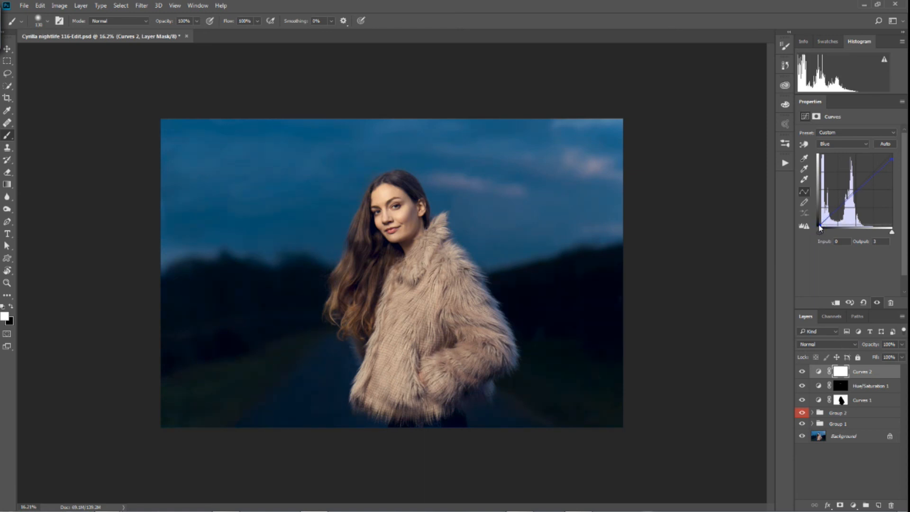
click(804, 371)
click(804, 371)
scroll(405, 230, up, 4)
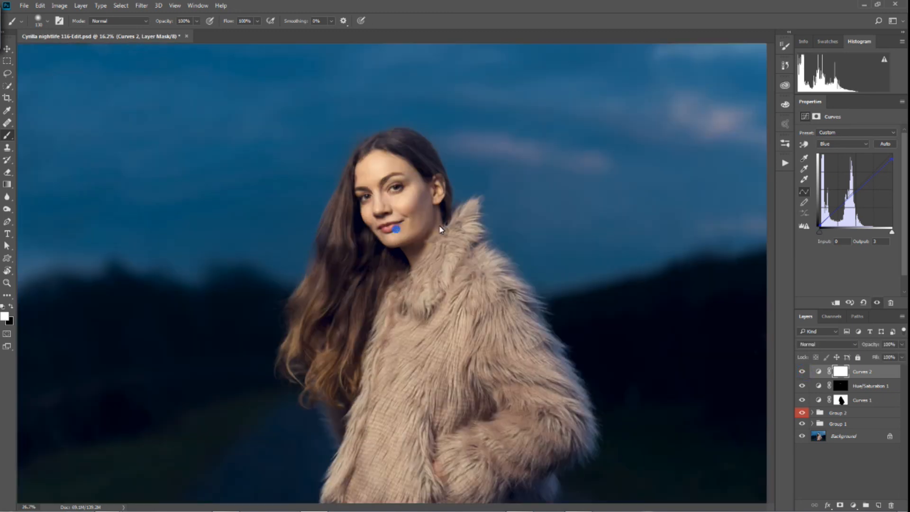
scroll(412, 234, down, 3)
scroll(411, 234, down, 1)
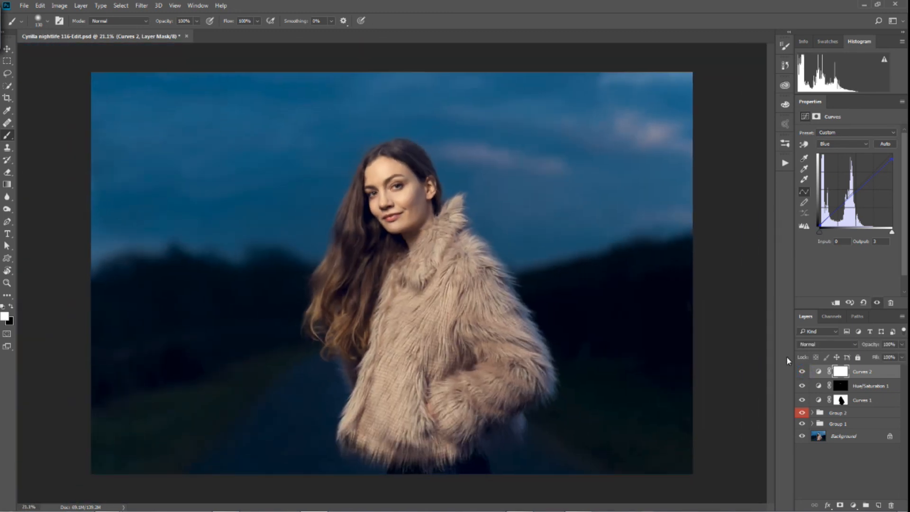
Add a Selective Color layer, set Cyan to -2% in the Blacks, and compare before and after.
click(853, 505)
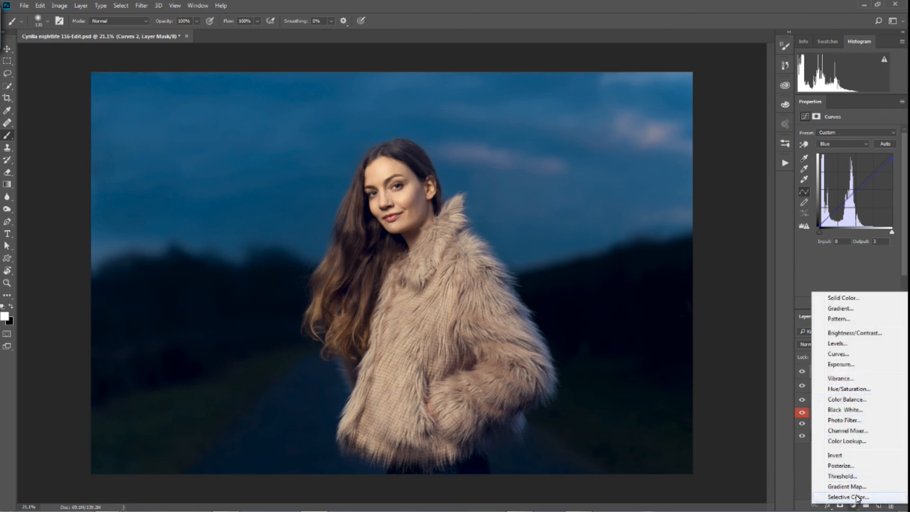
click(859, 498)
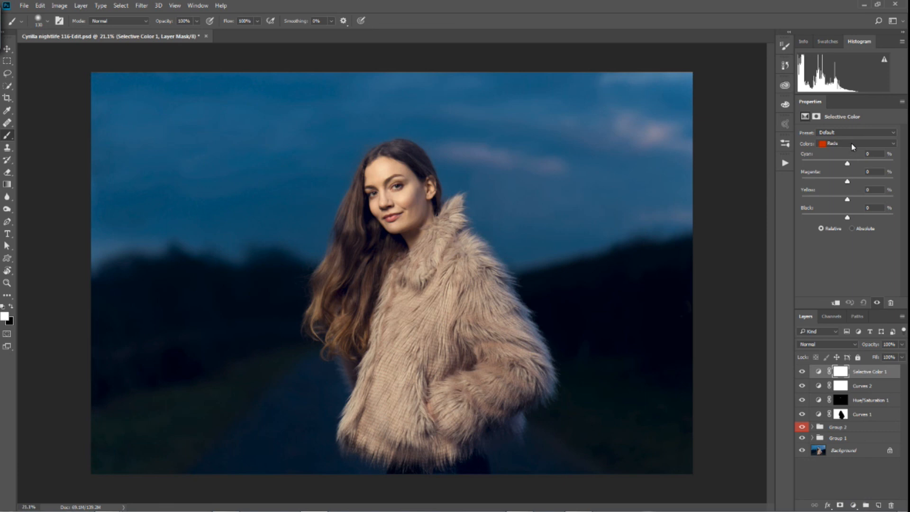
click(851, 143)
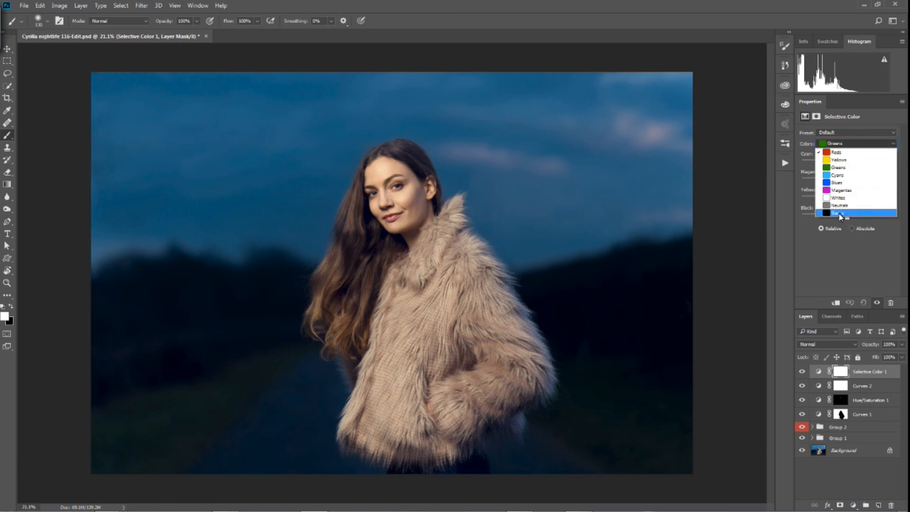
click(840, 214)
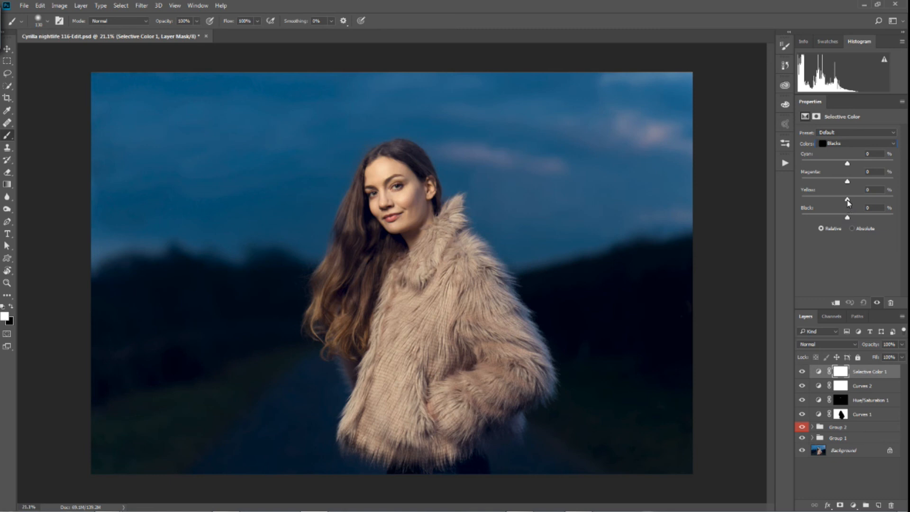
drag(847, 164, 845, 164)
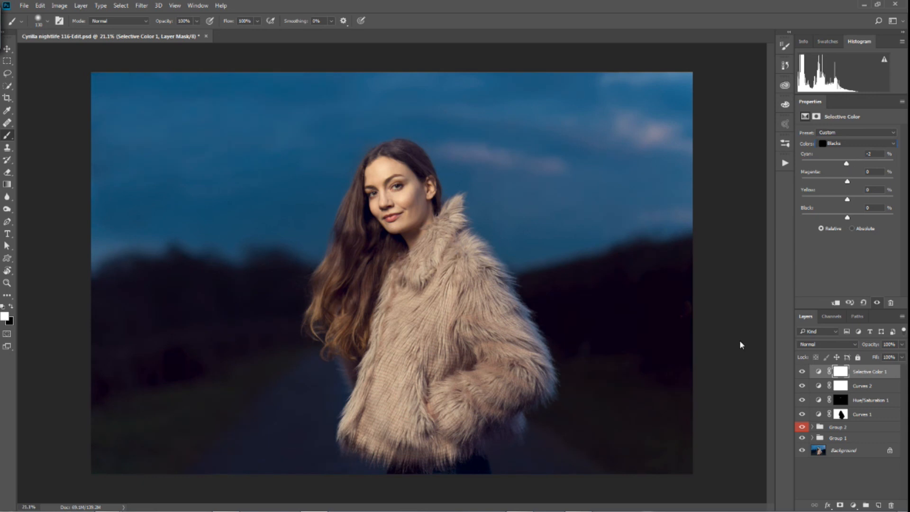
click(803, 372)
click(802, 372)
Reduce the Selective Color 1 layer's opacity to 60% and compare the image with and without it.
drag(872, 348, 858, 347)
click(803, 372)
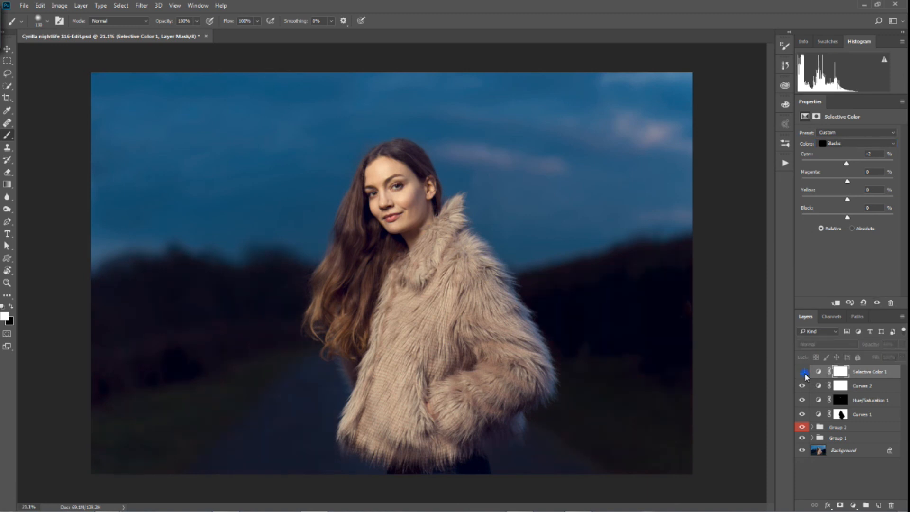
click(803, 373)
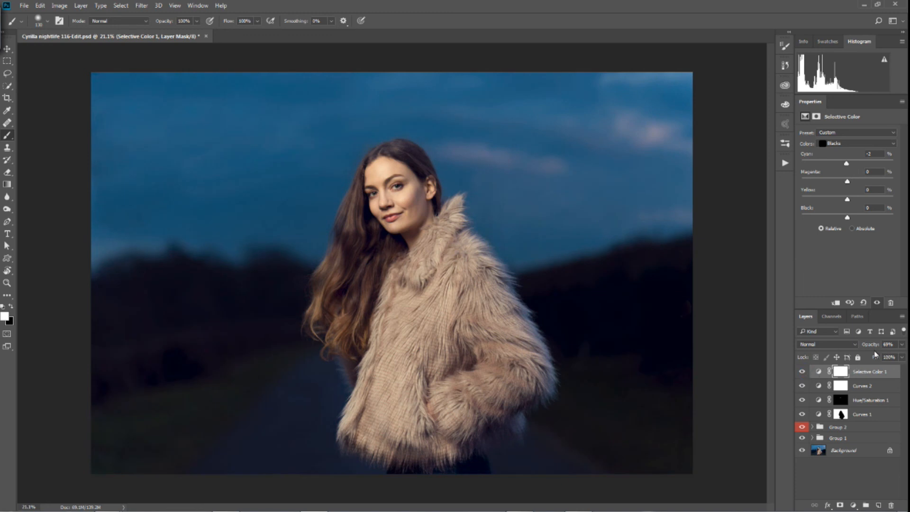
drag(872, 345, 871, 349)
click(802, 373)
click(803, 372)
click(802, 371)
click(803, 370)
drag(347, 255, 545, 164)
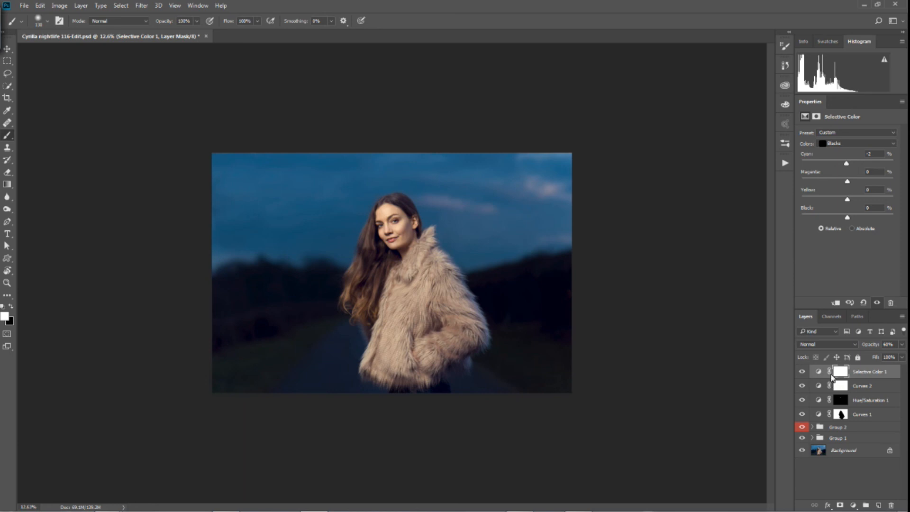
mouse_move(862, 509)
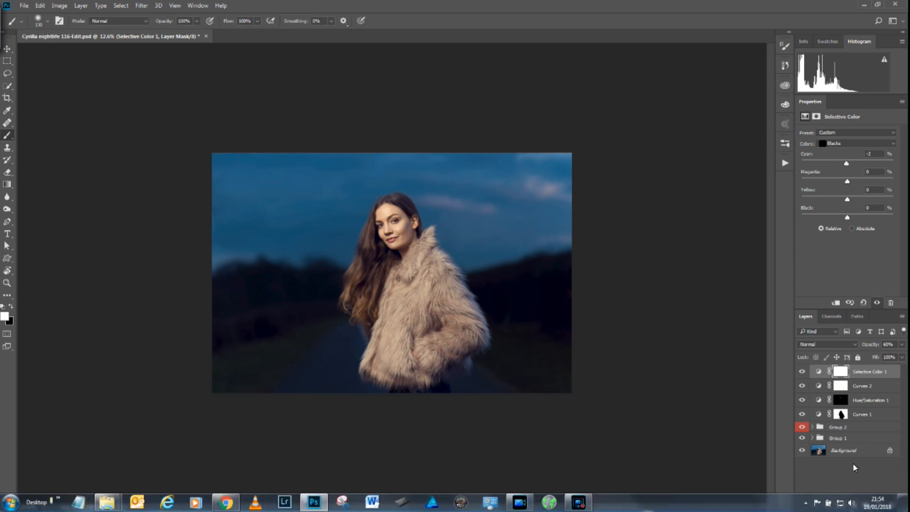
click(853, 506)
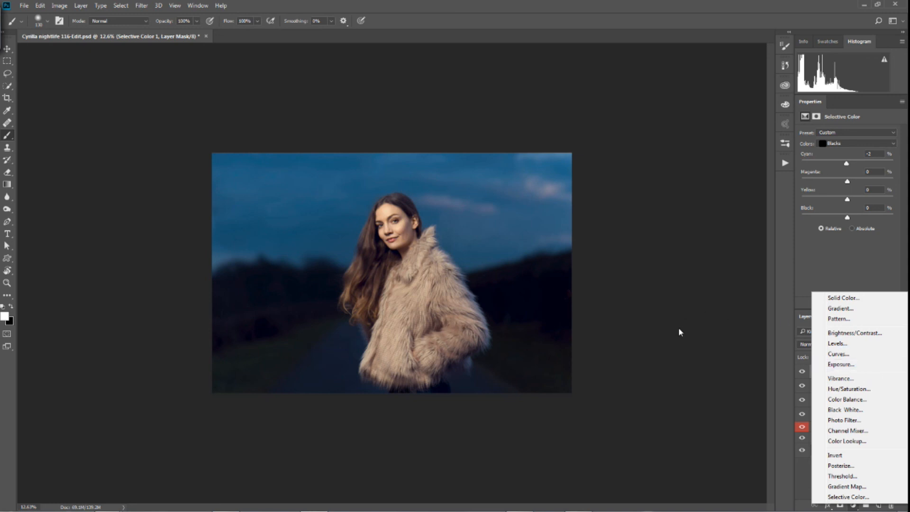
click(679, 329)
click(863, 387)
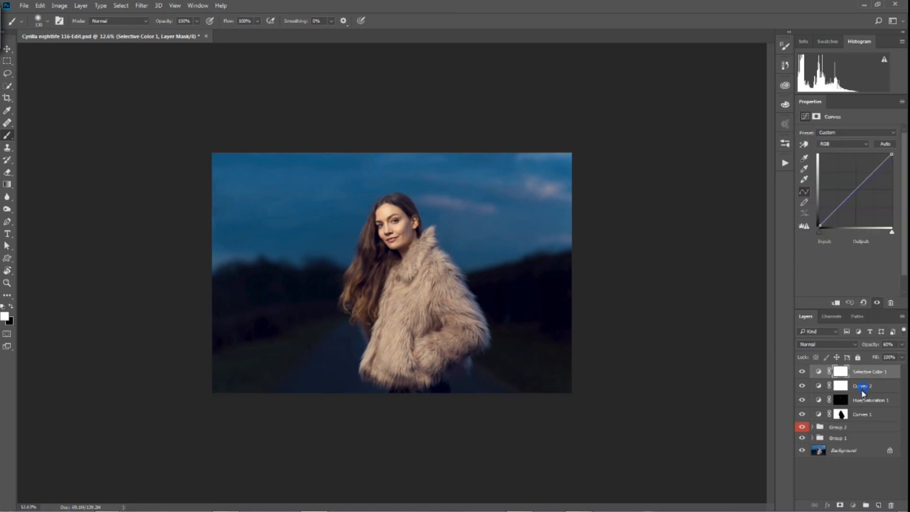
click(861, 400)
click(865, 373)
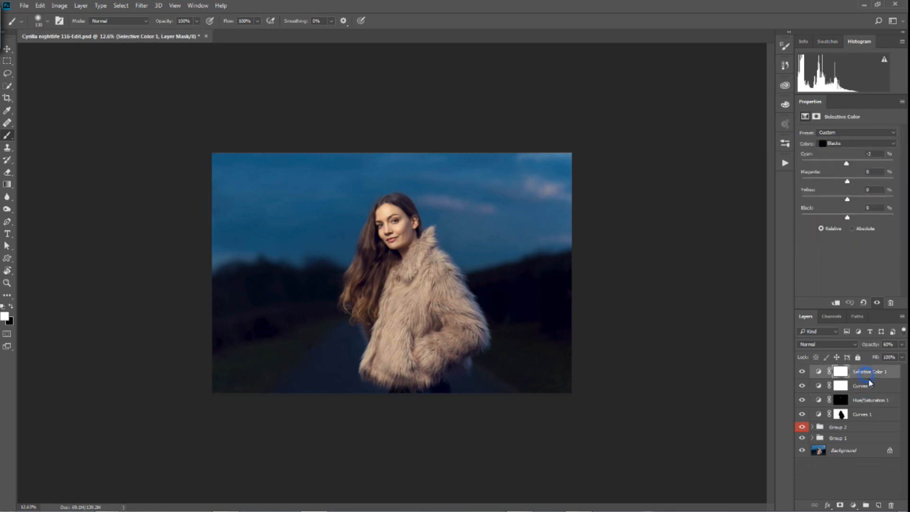
Group the Selective Color 1, Curves 2 and Hue/Saturation 1 layers, and compare the image with and without the group.
click(876, 402)
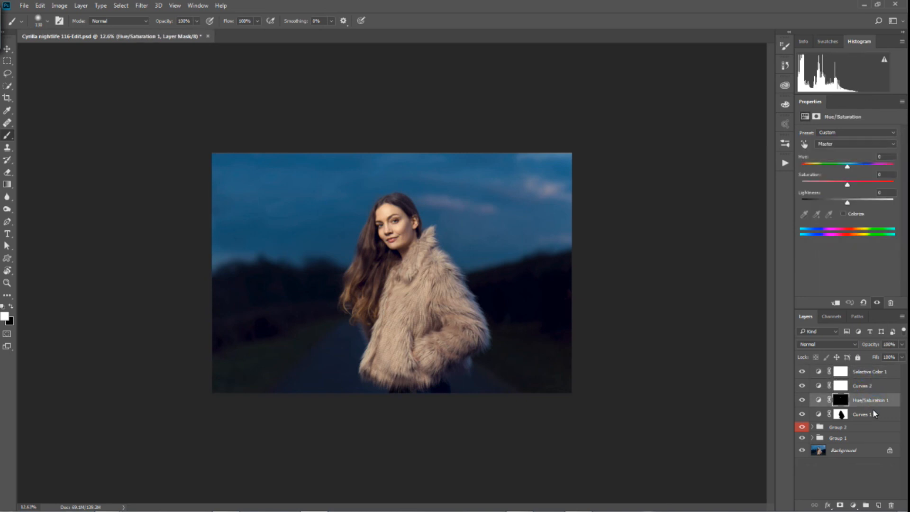
shift+click(882, 374)
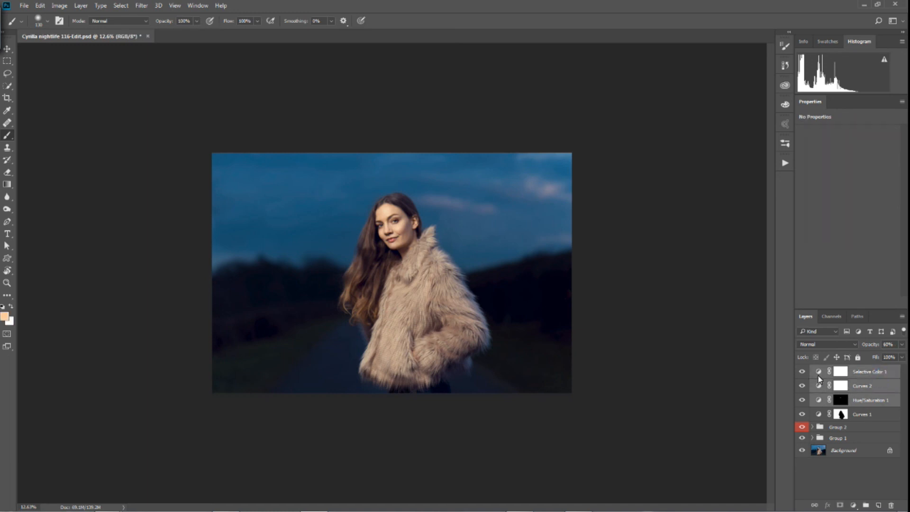
key(ctrl+g)
click(804, 370)
click(804, 370)
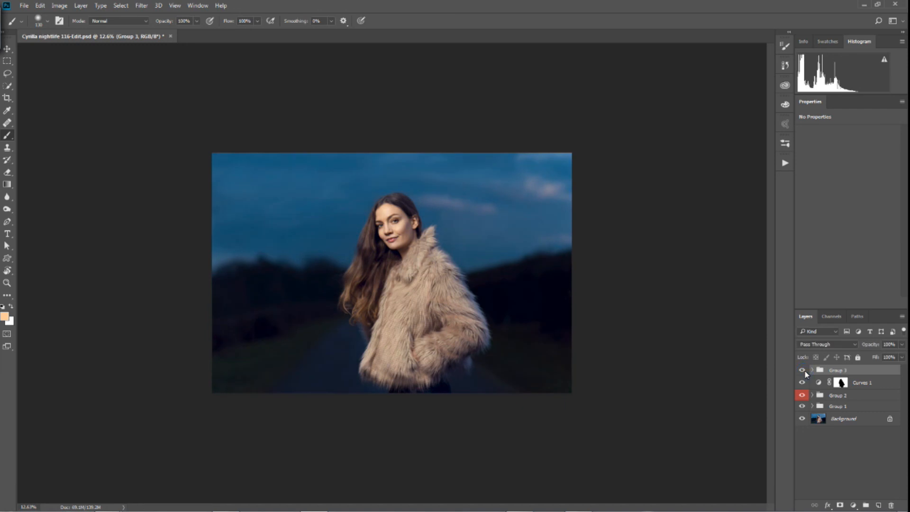
Reduce the opacity of Group 3 to 80% and compare the image with and without the group.
drag(877, 346, 871, 348)
scroll(464, 269, up, 3)
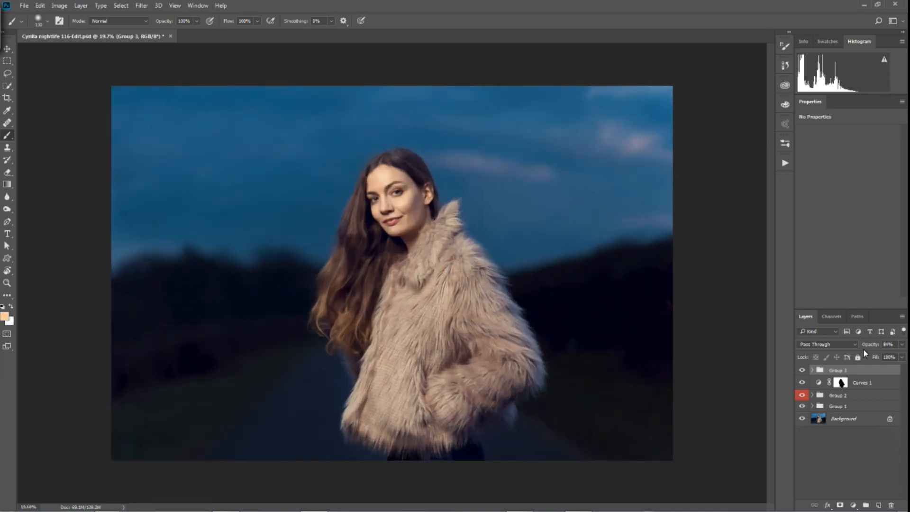
drag(875, 347, 872, 346)
click(802, 370)
click(802, 371)
click(802, 370)
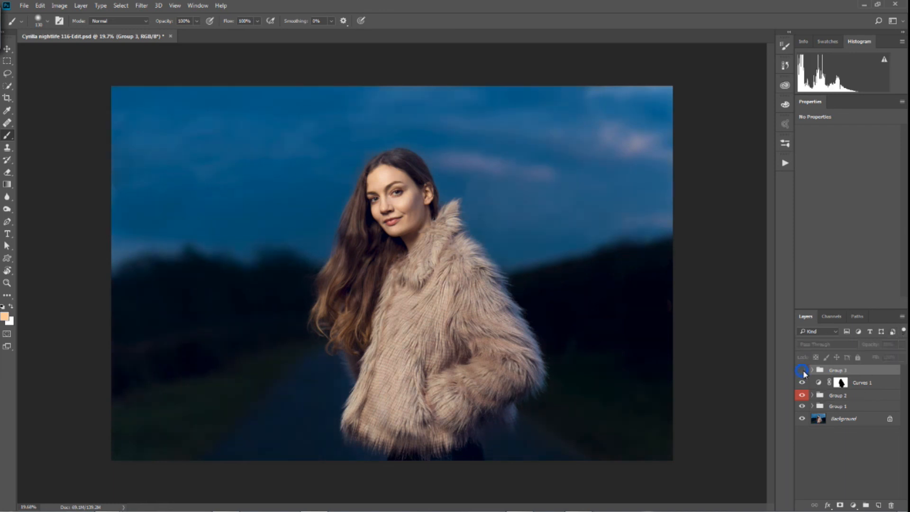
click(803, 370)
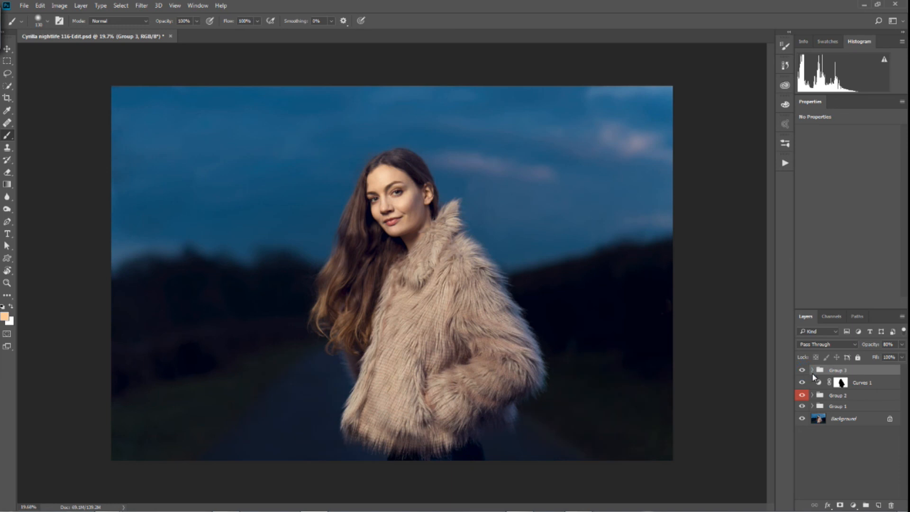
Compare the image with and without Curves 1, reduce that layer's opacity to 85%, and check the contents of Group 3.
click(803, 382)
click(803, 382)
click(826, 386)
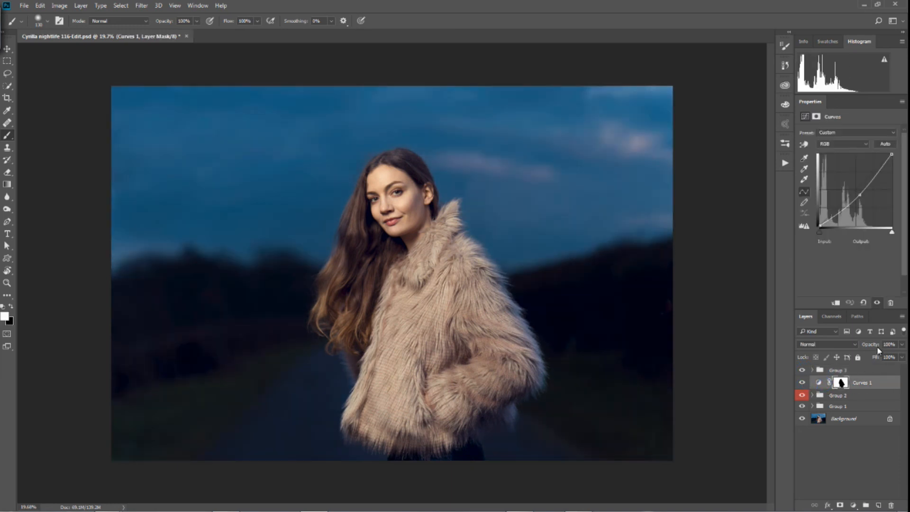
click(823, 381)
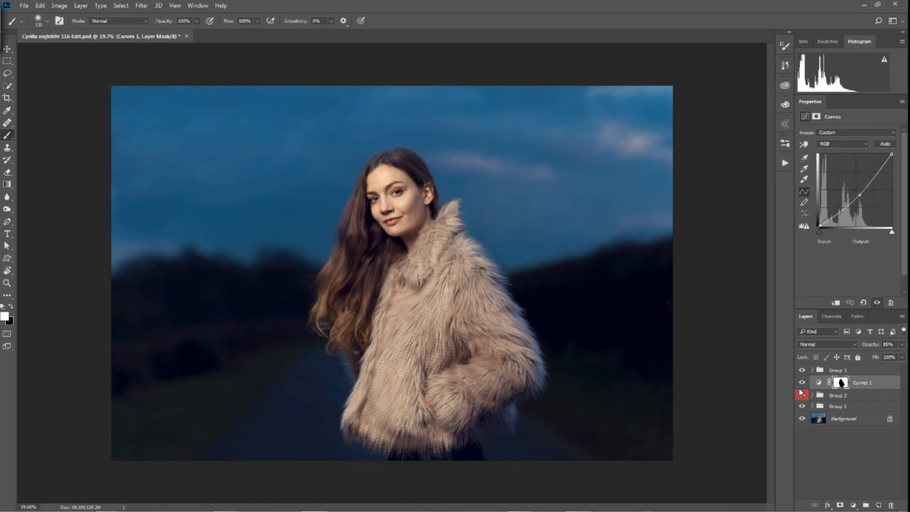
click(812, 373)
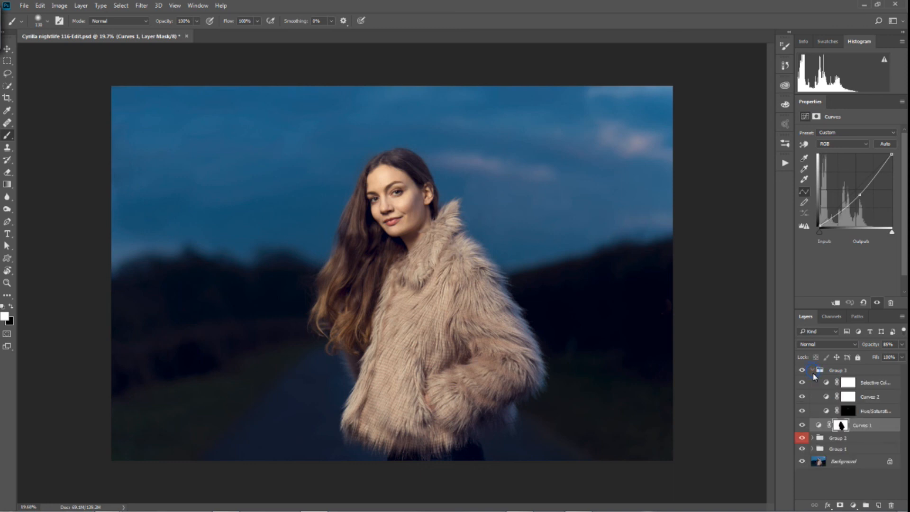
click(813, 371)
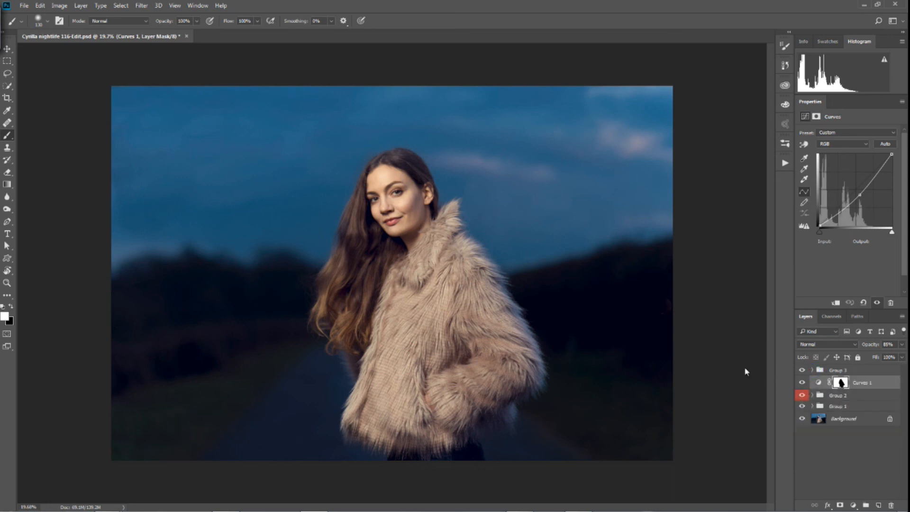
Compare the retouched portrait with the original Background layer at overview and closer magnification.
scroll(406, 260, down, 3)
scroll(409, 269, up, 1)
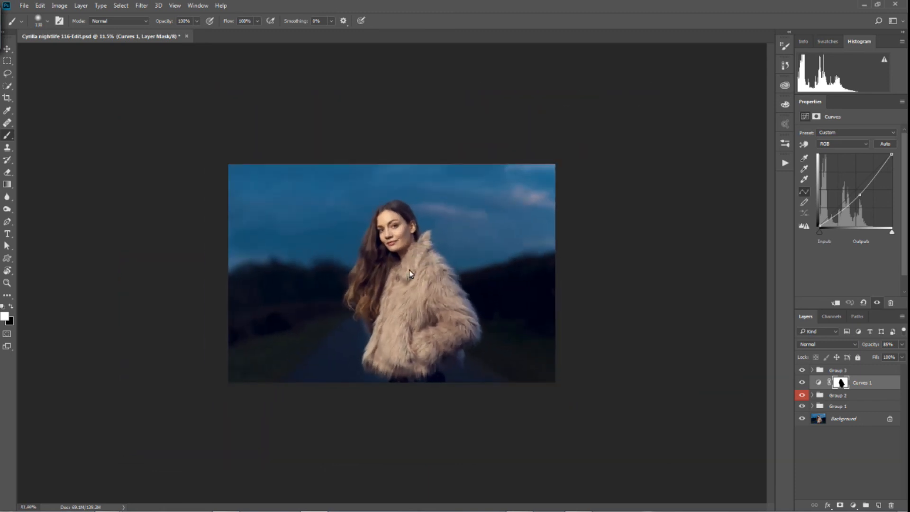
alt+click(803, 419)
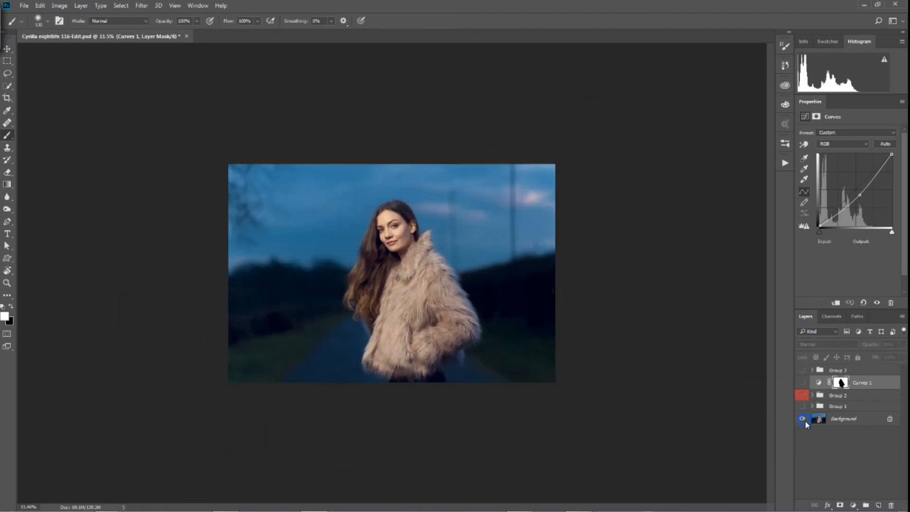
alt+click(804, 420)
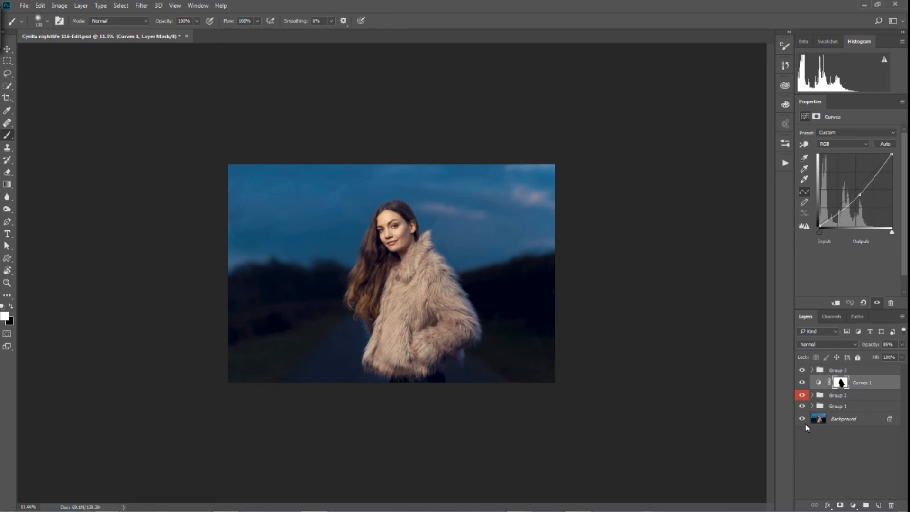
drag(398, 254, 471, 250)
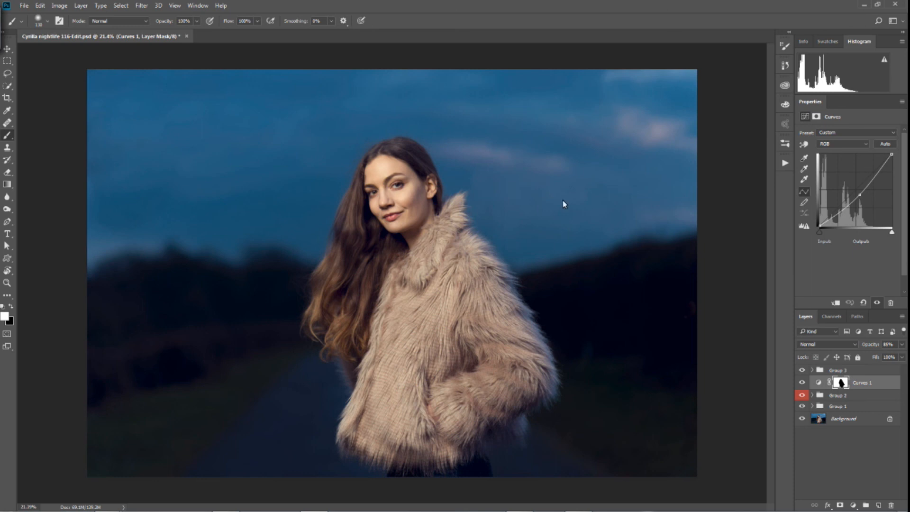
mouse_move(402, 194)
mouse_down()
mouse_move(465, 209)
mouse_move(402, 210)
mouse_up()
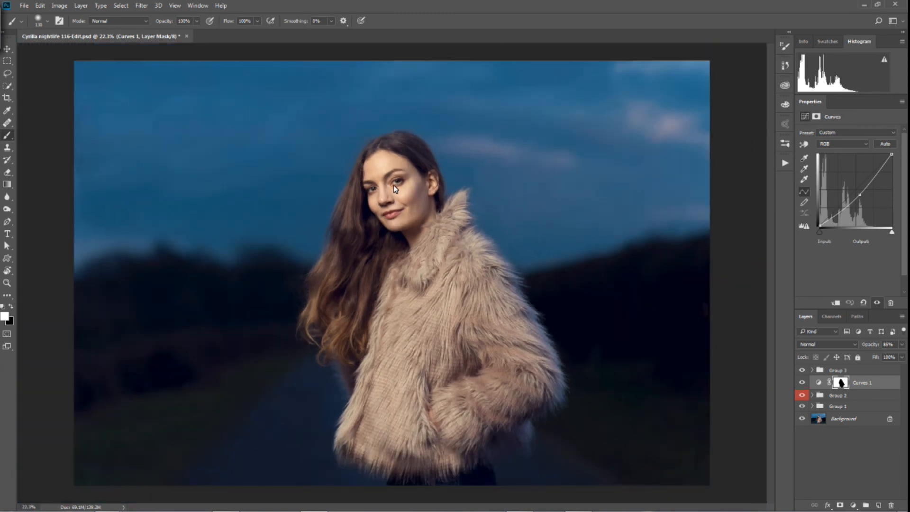
mouse_move(437, 183)
mouse_down()
mouse_move(451, 183)
mouse_move(437, 183)
mouse_up()
scroll(445, 128, down, 1)
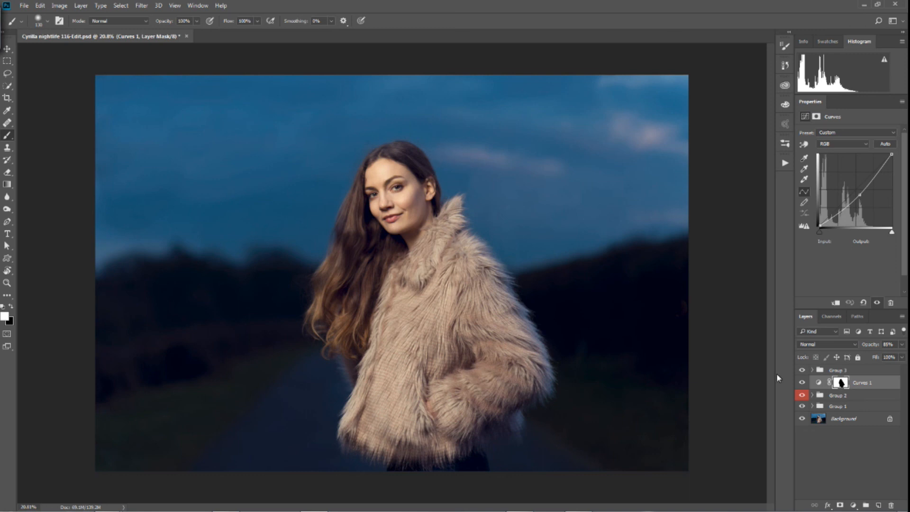
alt+click(801, 419)
alt+click(801, 418)
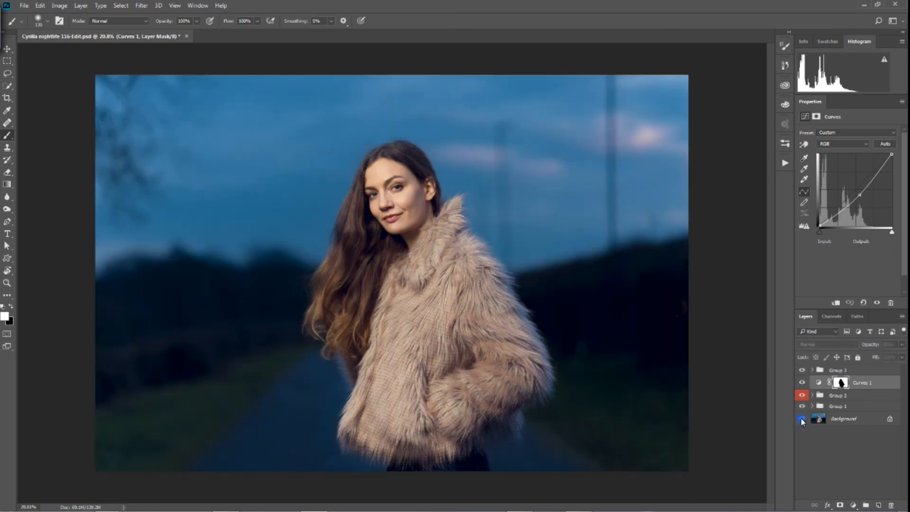
click(801, 370)
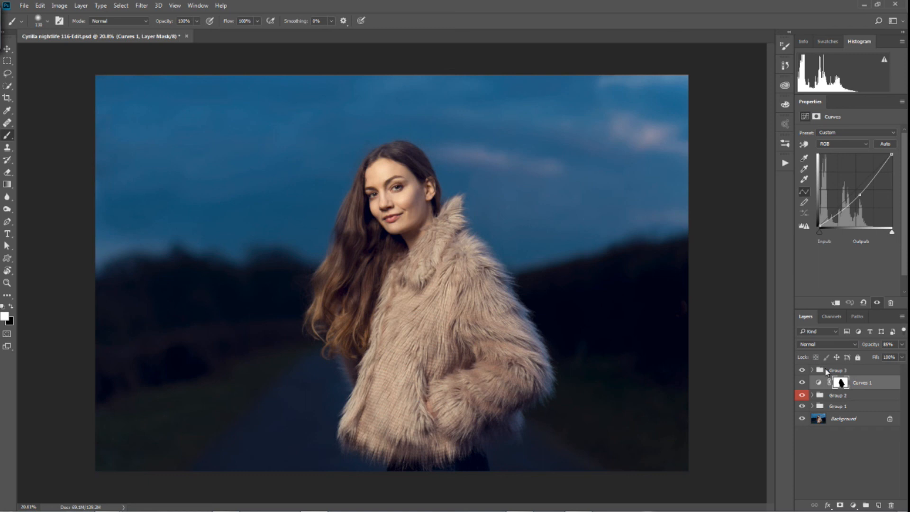
Run the Mario Sharpening action above Group 3 with a High Pass radius of 1.0 pixel and Vivid Light blending.
click(836, 370)
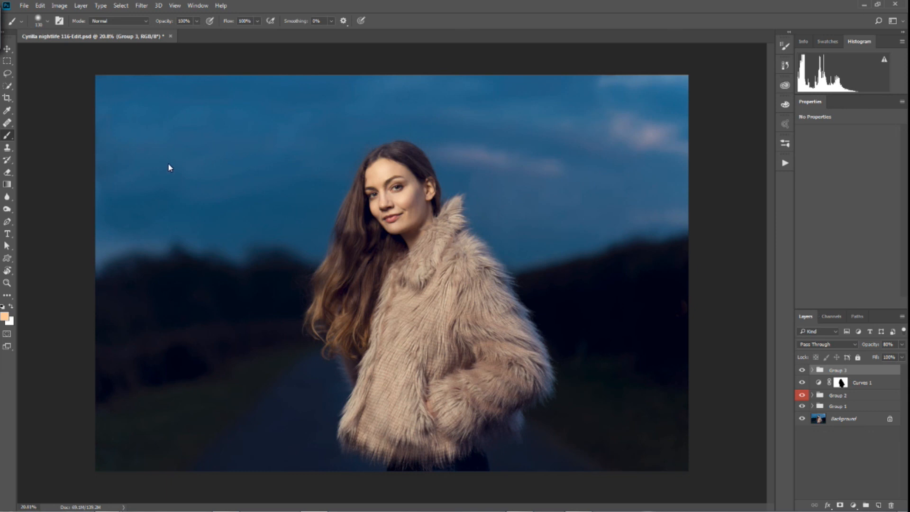
click(783, 164)
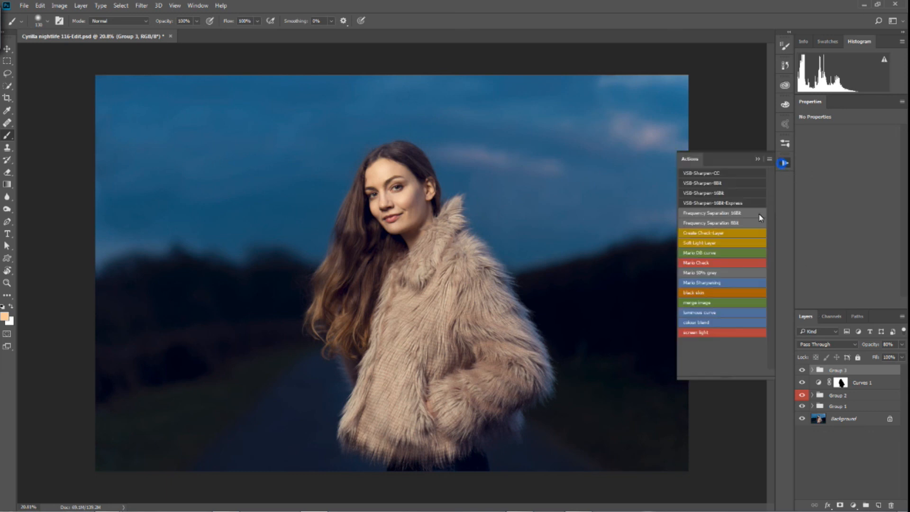
click(724, 283)
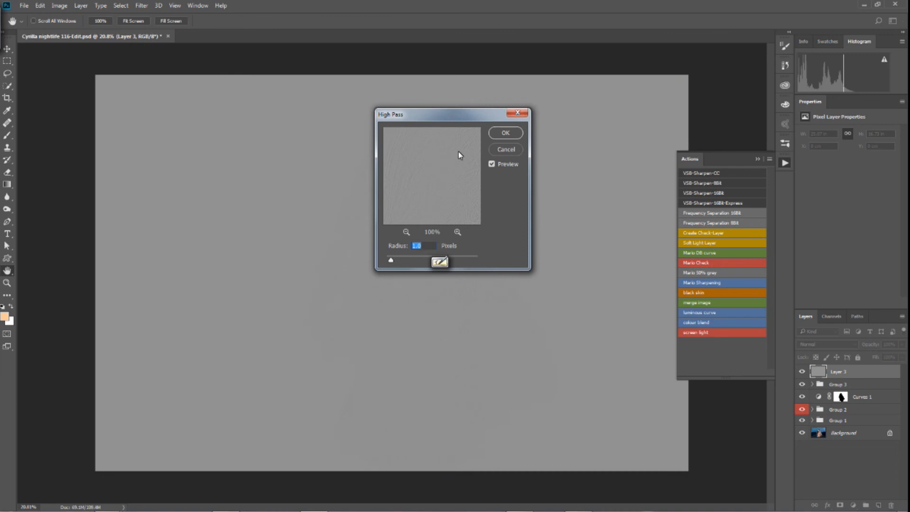
drag(470, 115, 275, 174)
key(alt)
scroll(499, 223, up, 5)
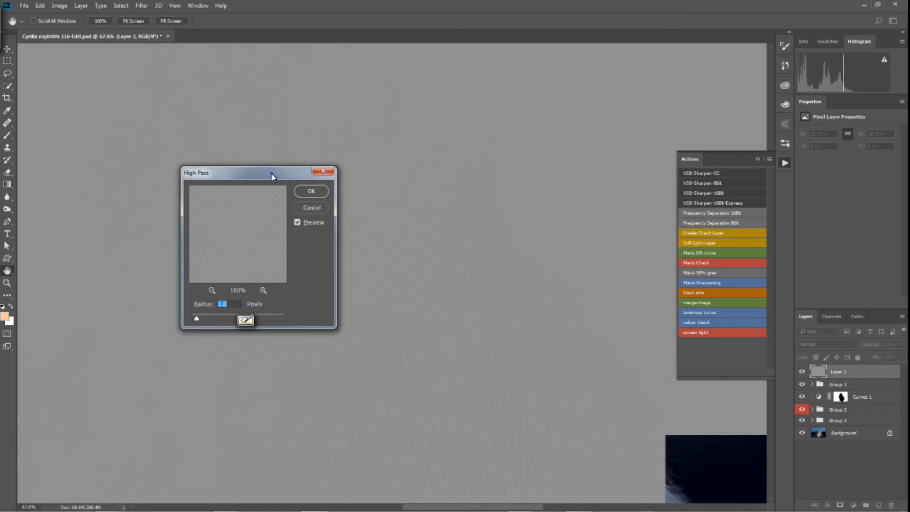
drag(270, 172, 481, 171)
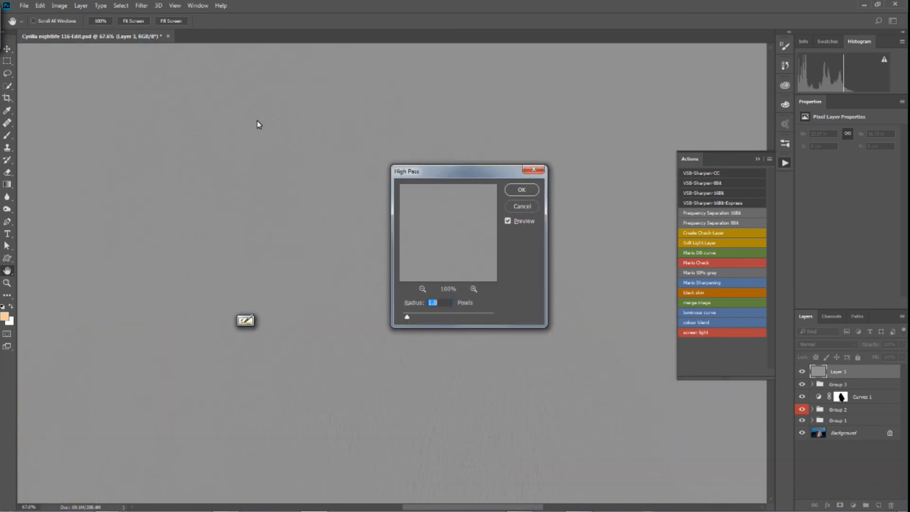
click(521, 189)
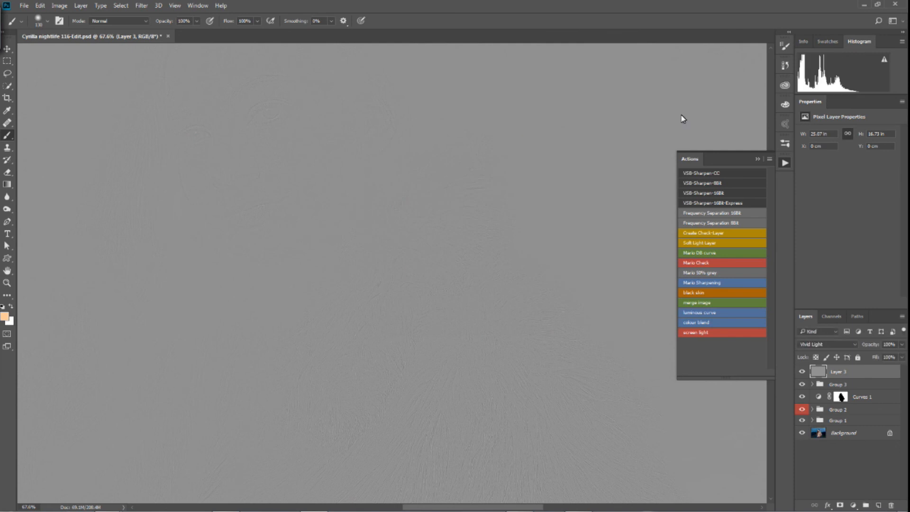
click(827, 344)
click(827, 398)
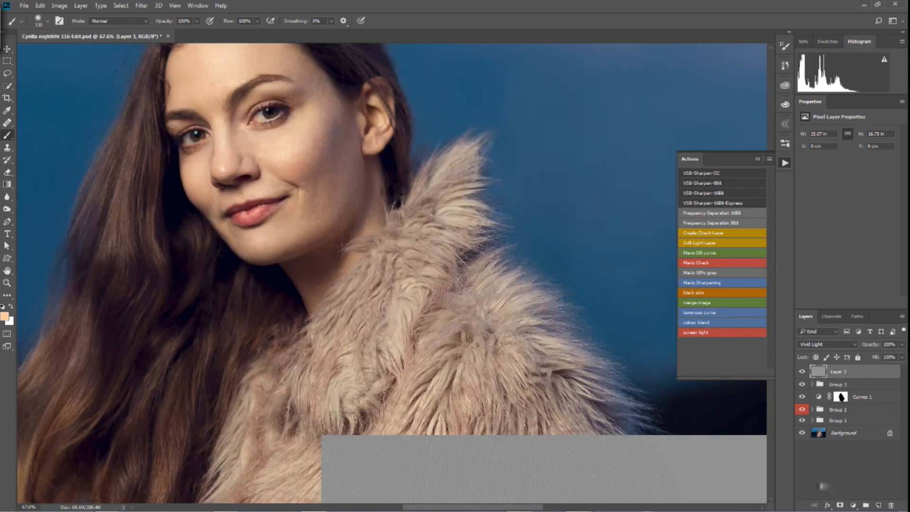
Add a black mask to the sharpening layer and replace it with a copy of the Curves 1 mask.
alt+click(840, 505)
key(d)
drag(255, 139, 200, 148)
scroll(180, 161, down, 6)
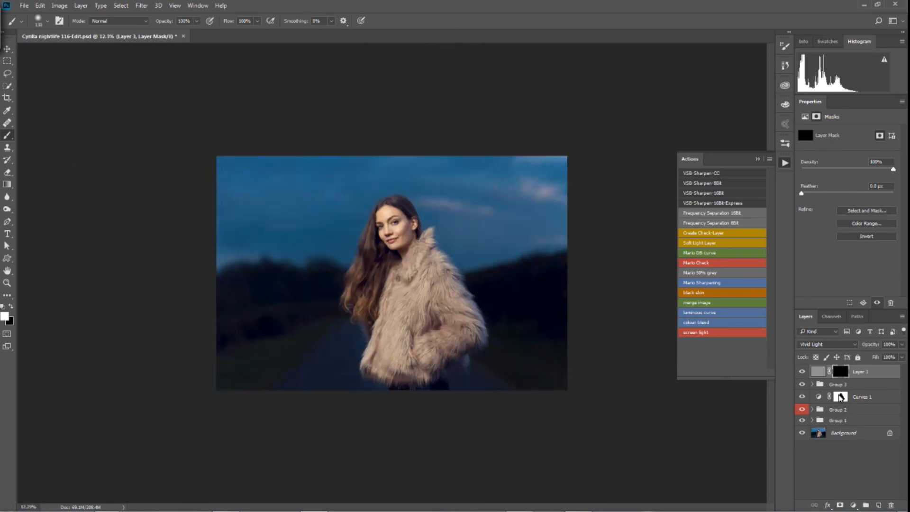
drag(840, 397, 842, 374)
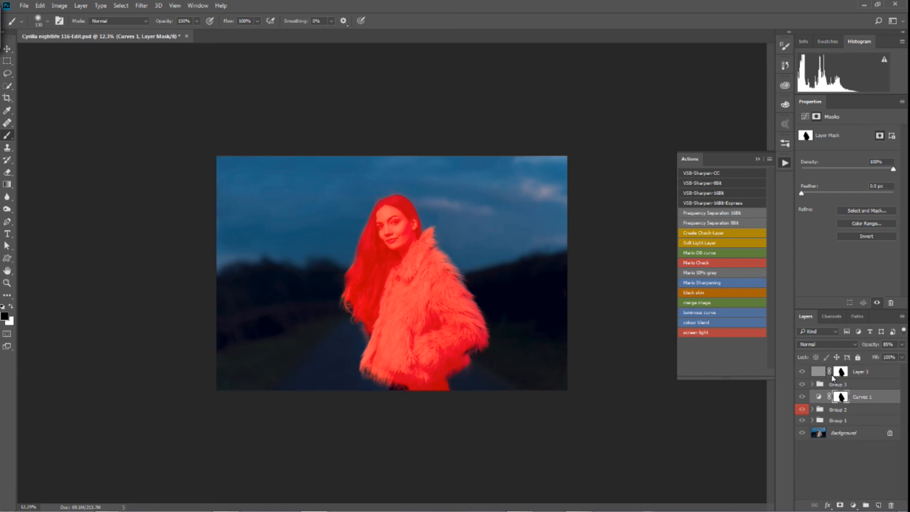
click(840, 372)
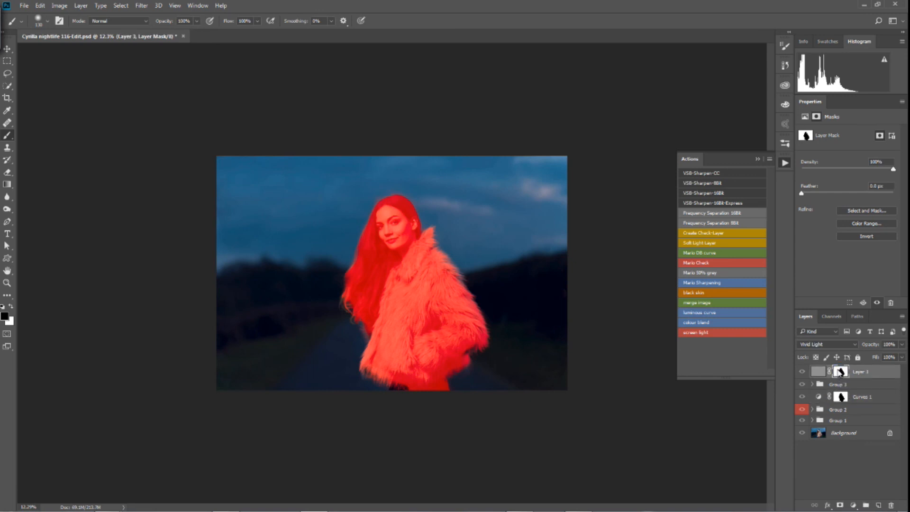
key(q)
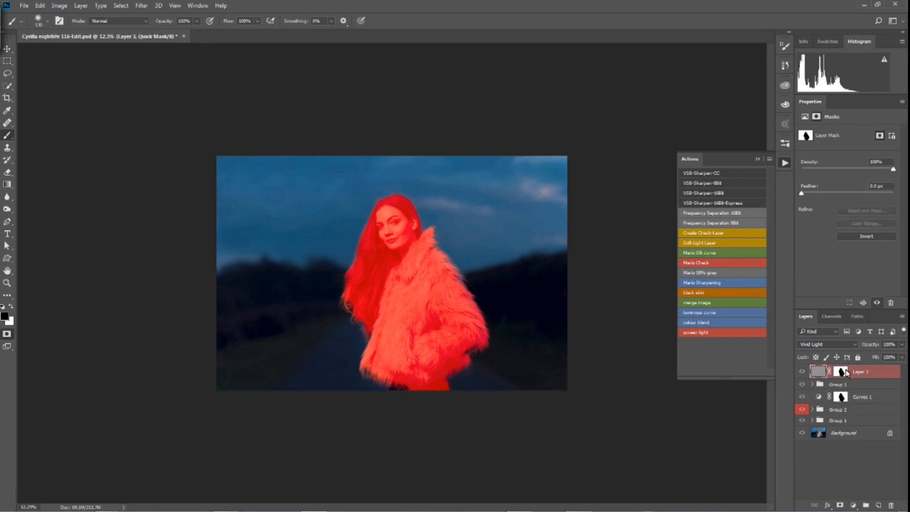
key(q)
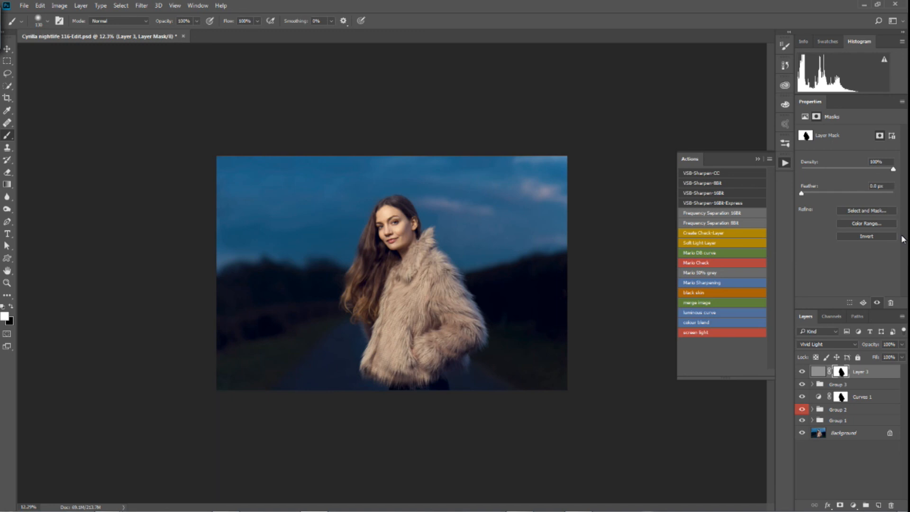
Invert the sharpening layer's mask to confine sharpening to the subject, and compare the face with and without that layer.
click(802, 372)
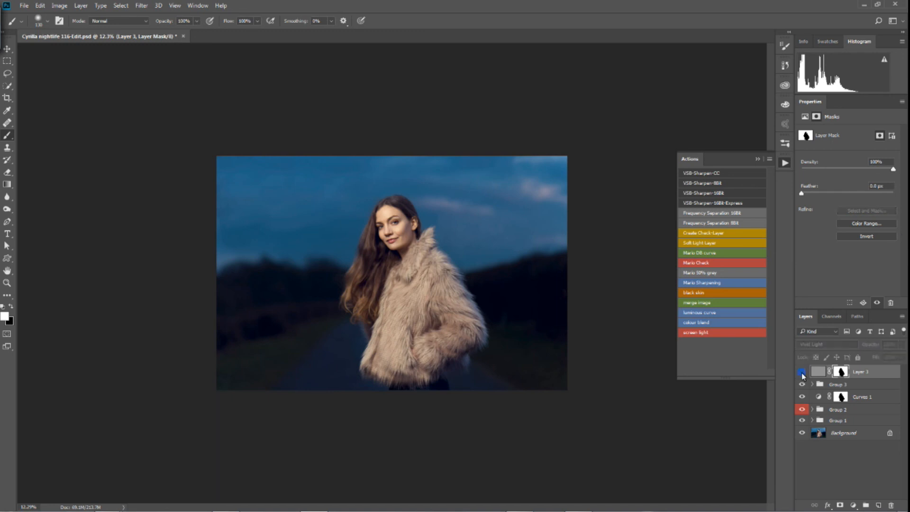
click(802, 372)
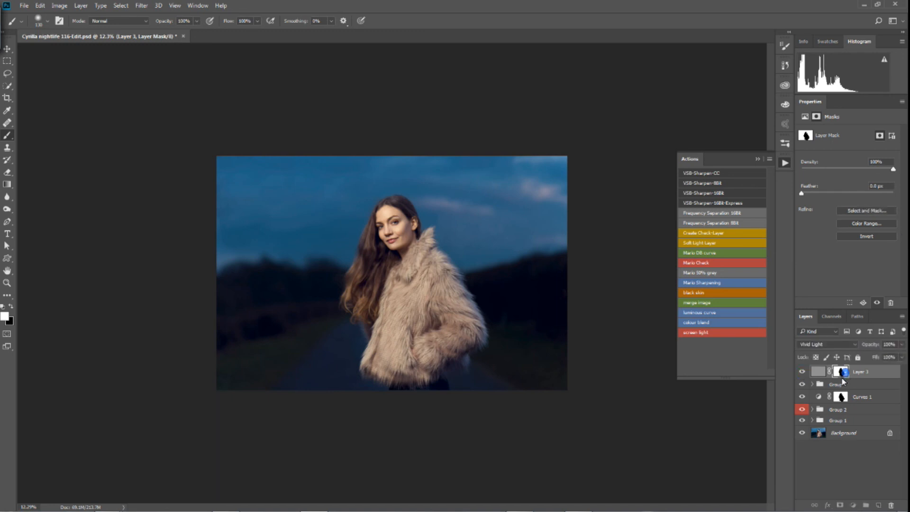
key(ctrl+i)
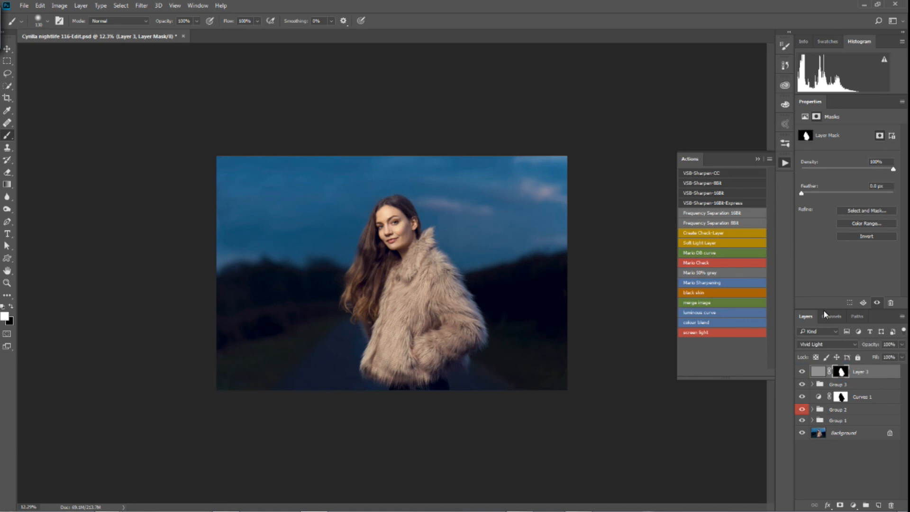
scroll(444, 234, up, 5)
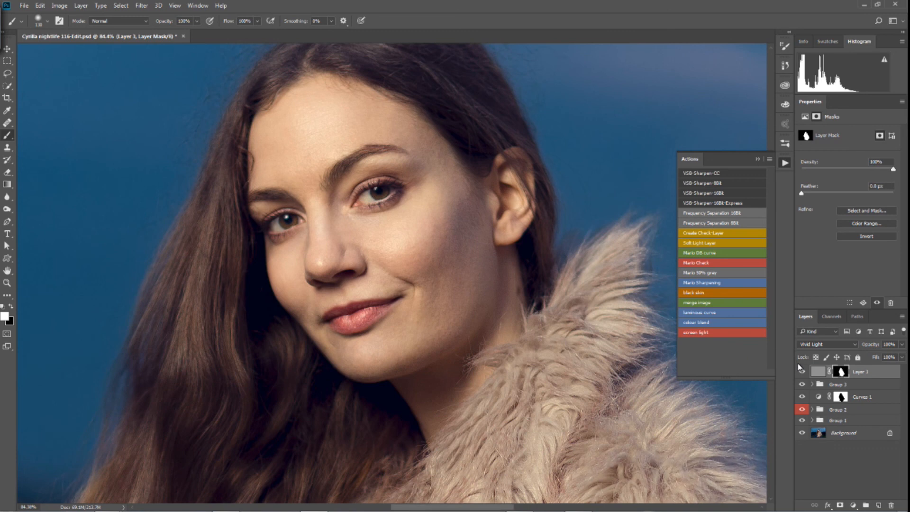
click(801, 373)
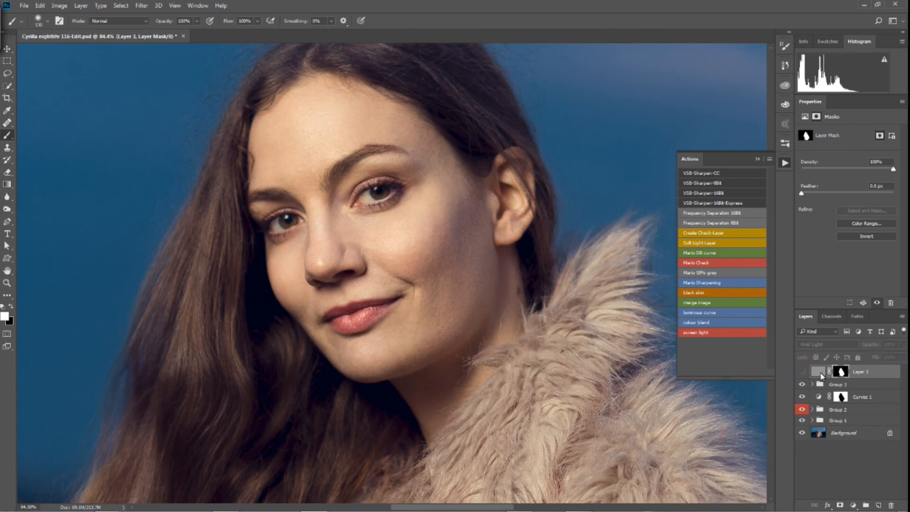
click(803, 372)
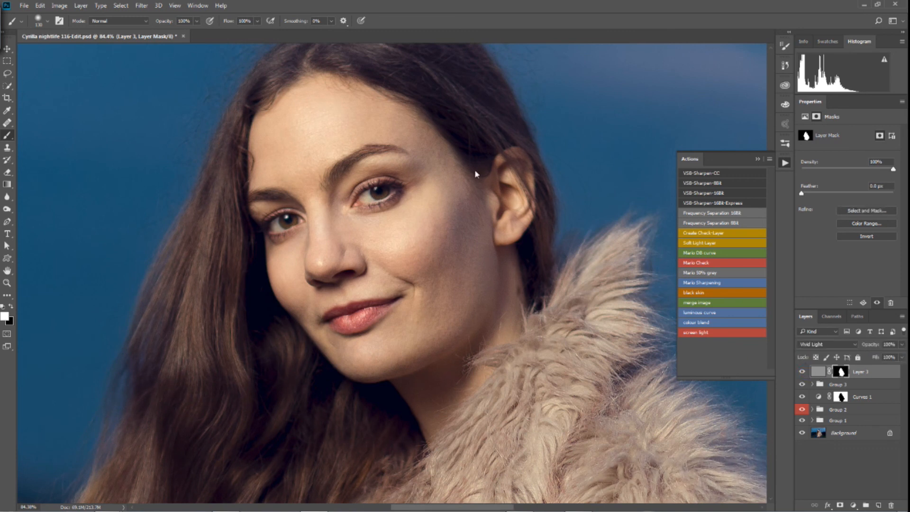
Compare the finished, sharpened portrait with the original Background layer at a full-image view.
scroll(417, 236, down, 5)
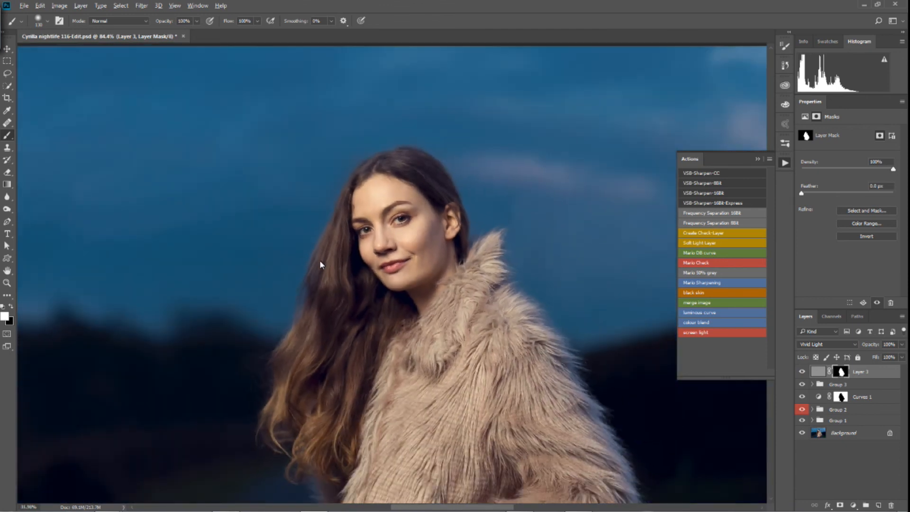
scroll(321, 265, down, 2)
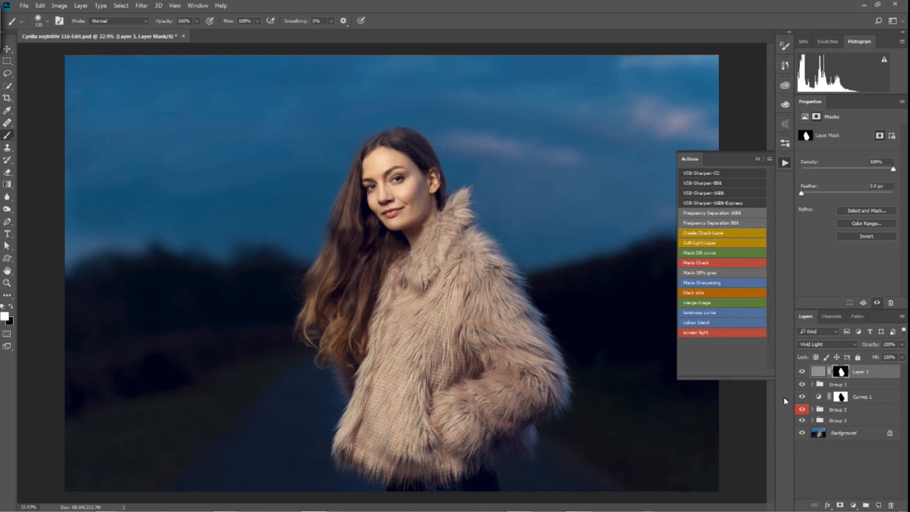
alt+click(801, 433)
alt+click(801, 433)
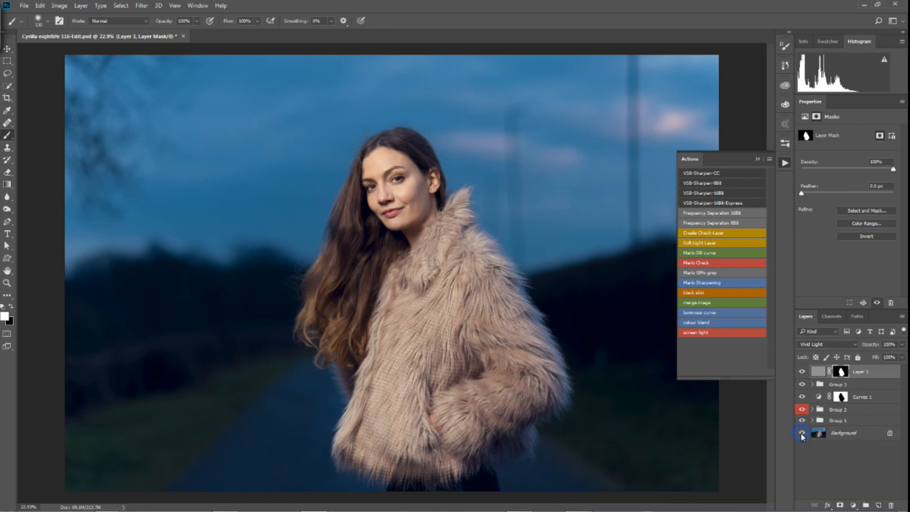
alt+click(801, 433)
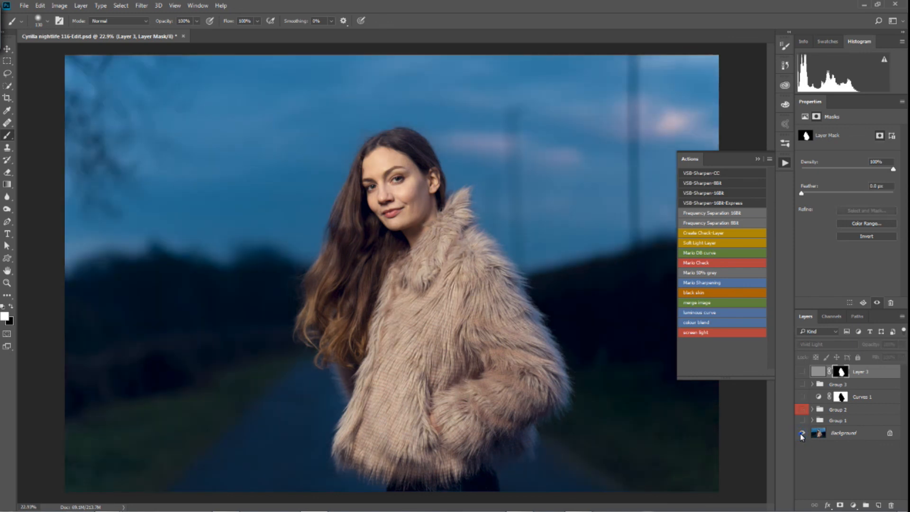
alt+click(801, 433)
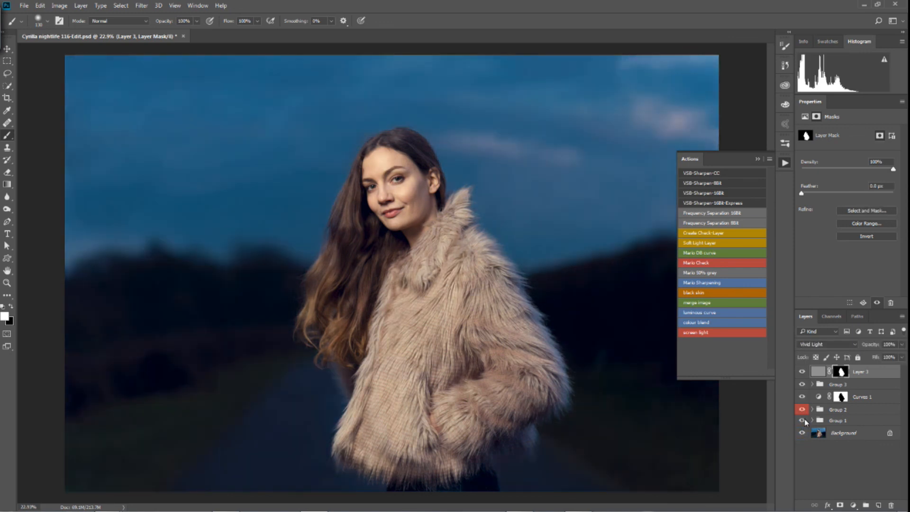
Collapse the actions list, save the layered PSD, and view the saved edit beside its original NEF in Lightroom.
click(787, 163)
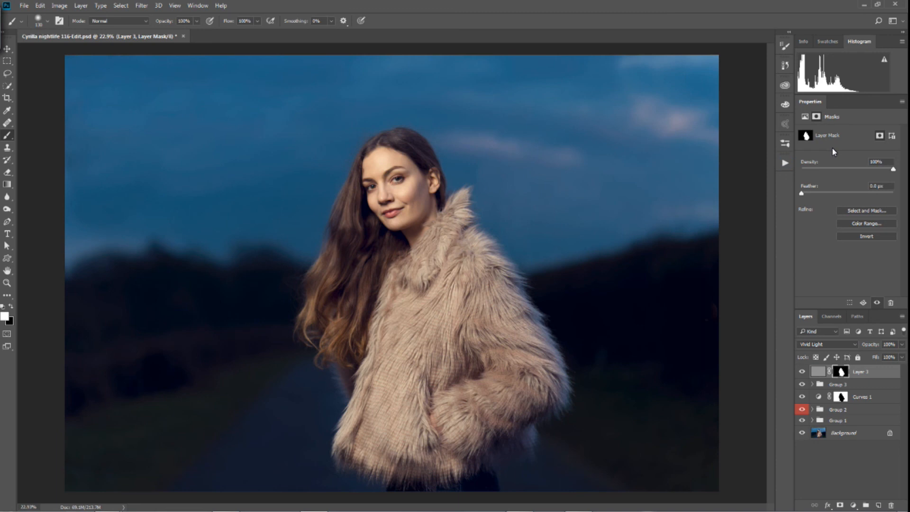
key(ctrl+s)
mouse_move(412, 510)
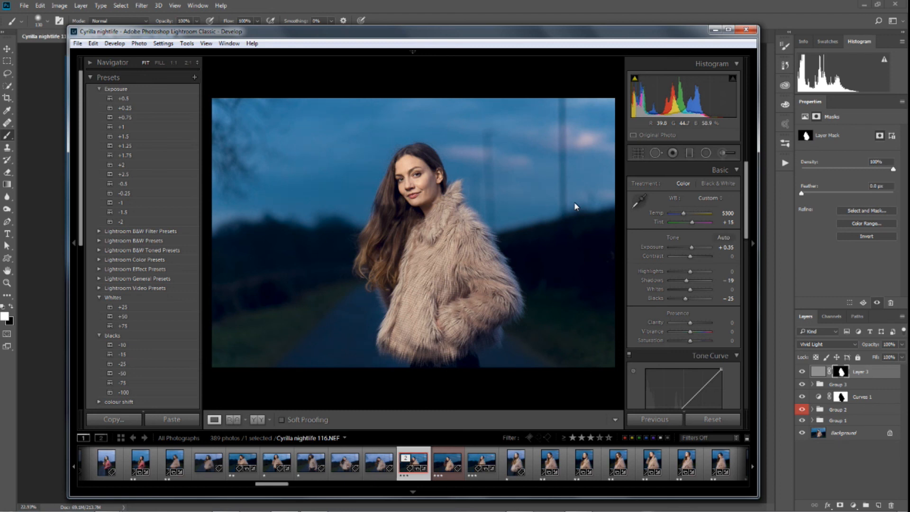
click(443, 470)
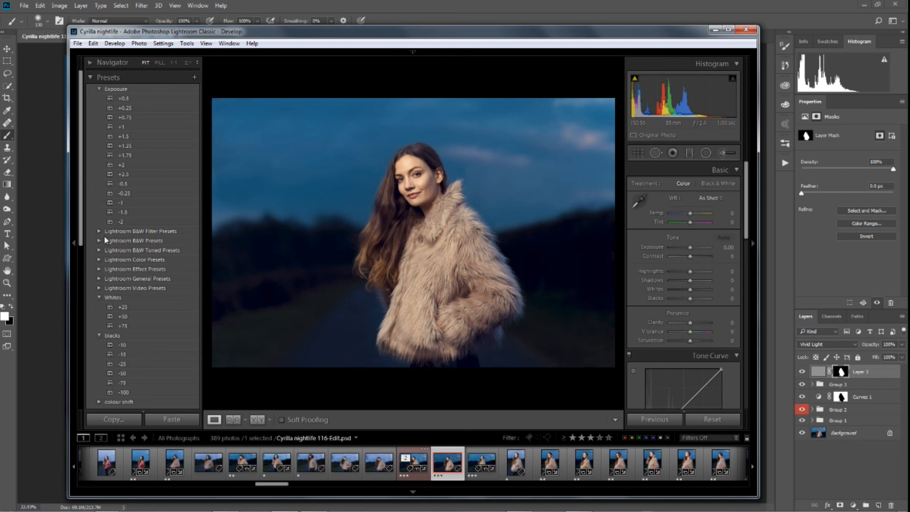
Close the portrait document in Photoshop and switch to Lightroom with the edited PSD selected.
click(899, 6)
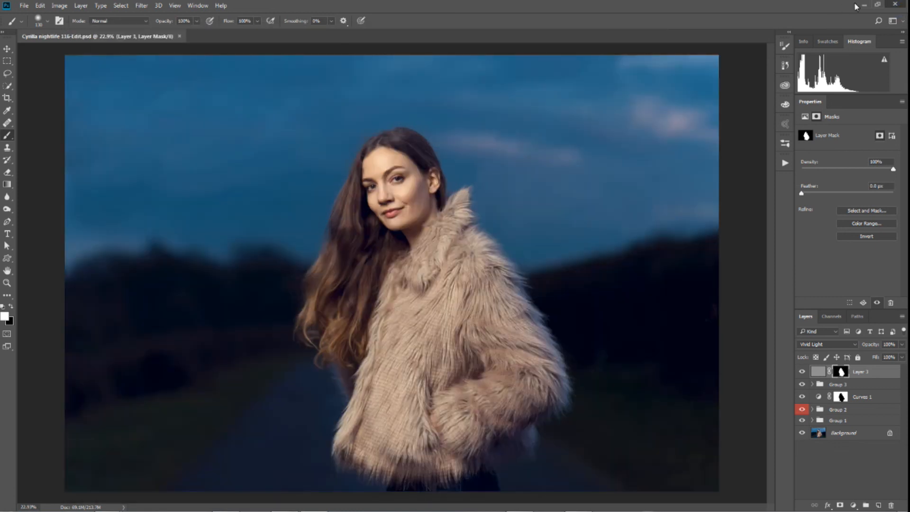
key(ctrl+w)
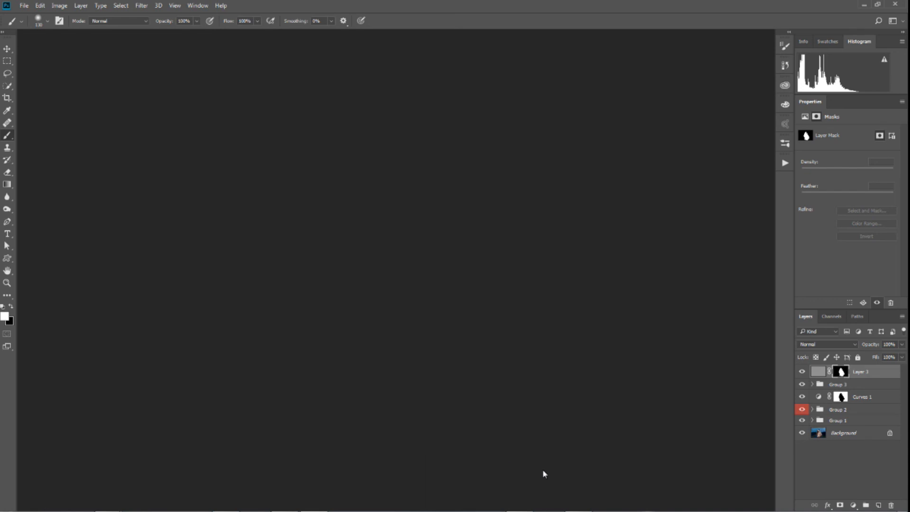
mouse_move(521, 509)
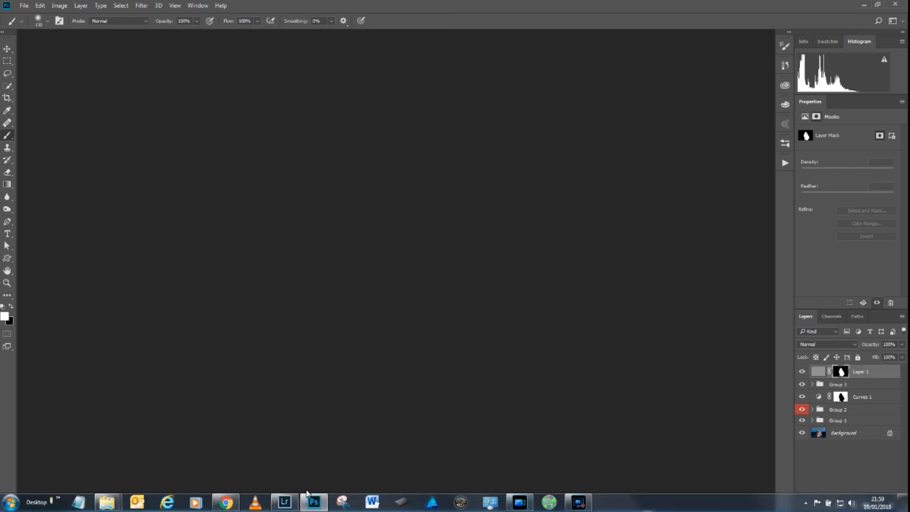
click(284, 502)
click(318, 505)
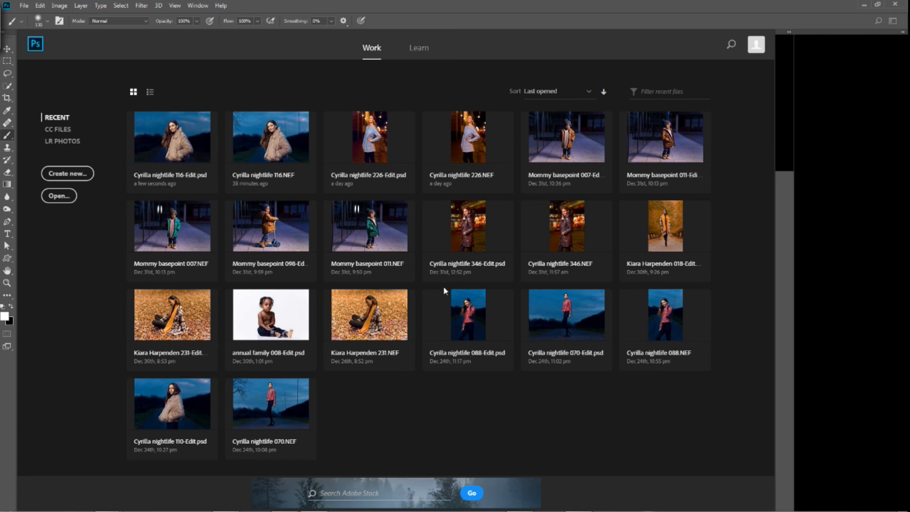
mouse_move(251, 510)
click(283, 504)
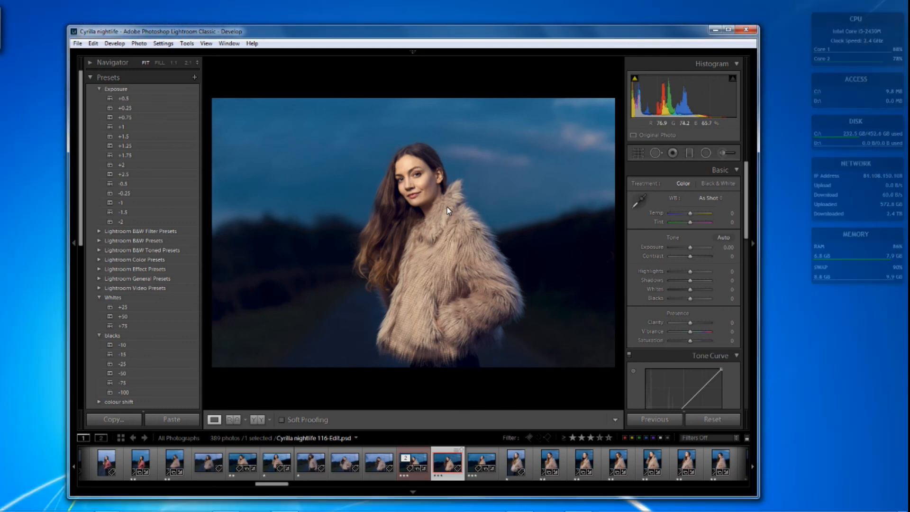
Enlarge the Lightroom workspace and set the edited PSD's Highlights to +21 and Blacks to -7.
key(shift+f)
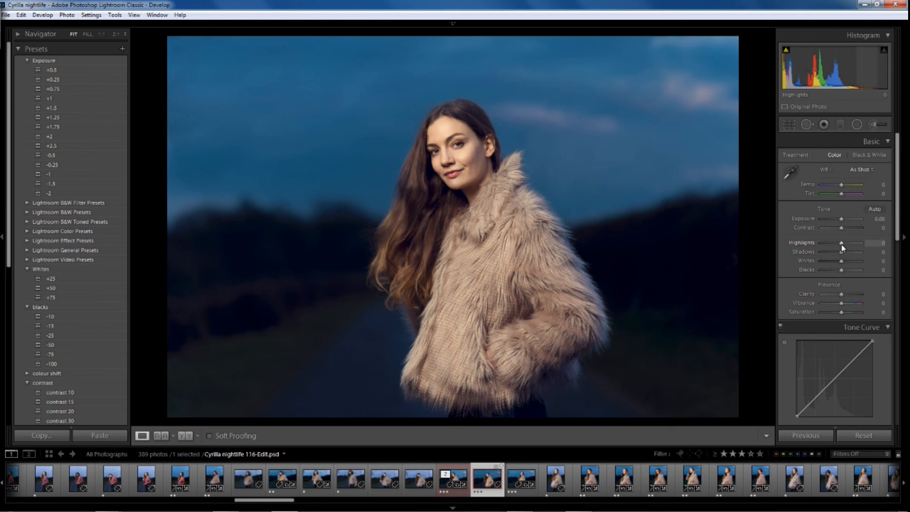
drag(842, 245, 846, 245)
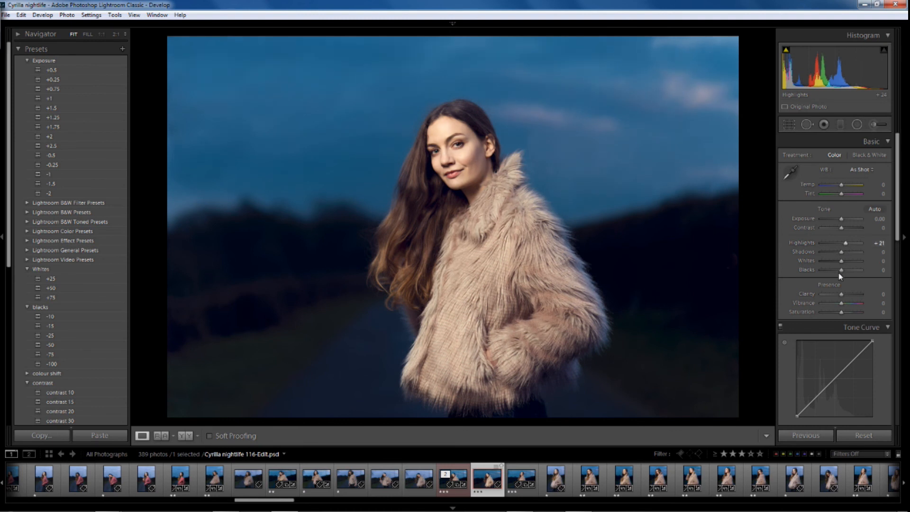
click(784, 51)
click(785, 51)
drag(842, 269, 841, 269)
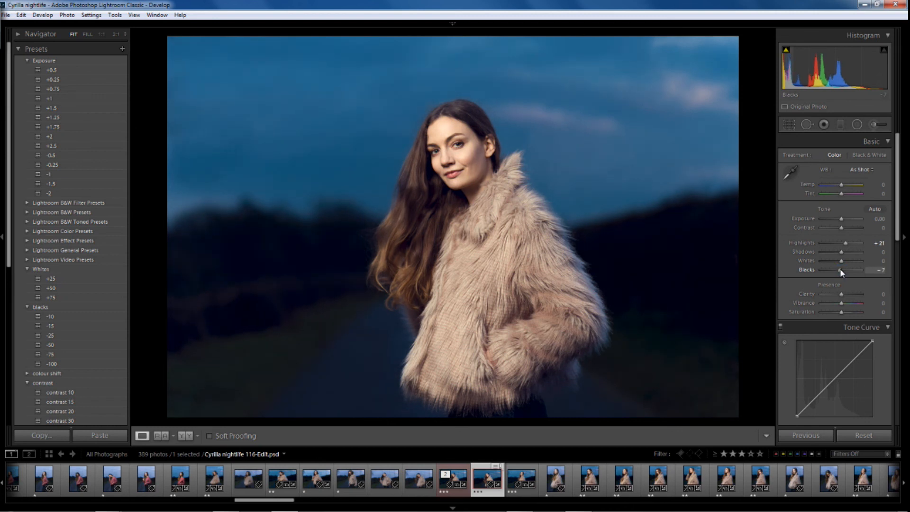
Compare the original NEF with the finished PSD edit in Lightroom.
click(446, 486)
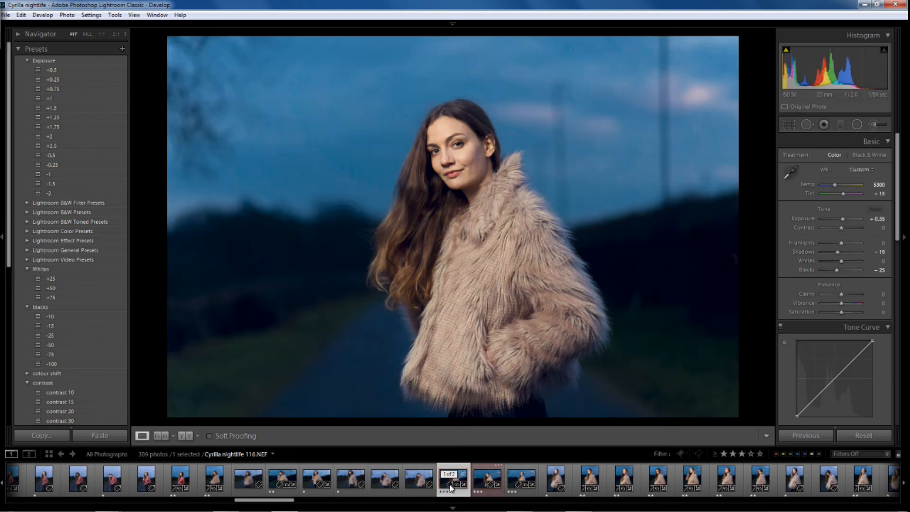
click(482, 484)
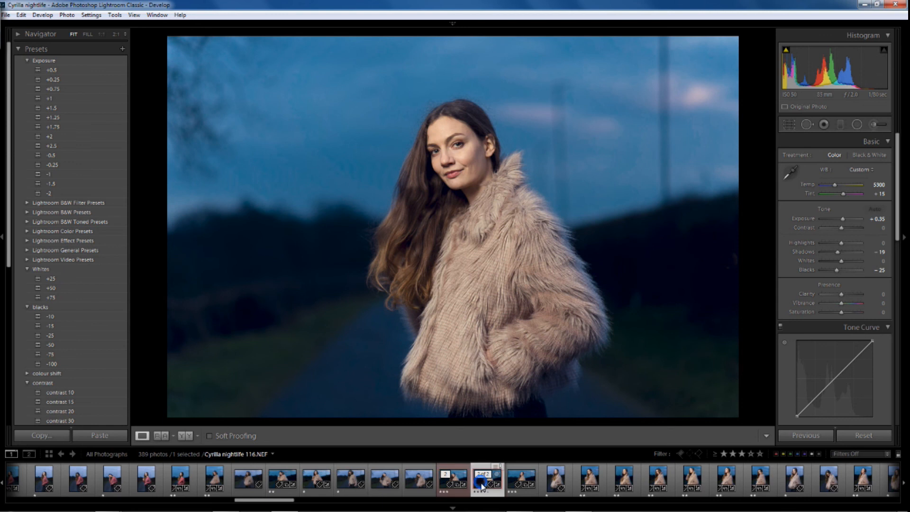